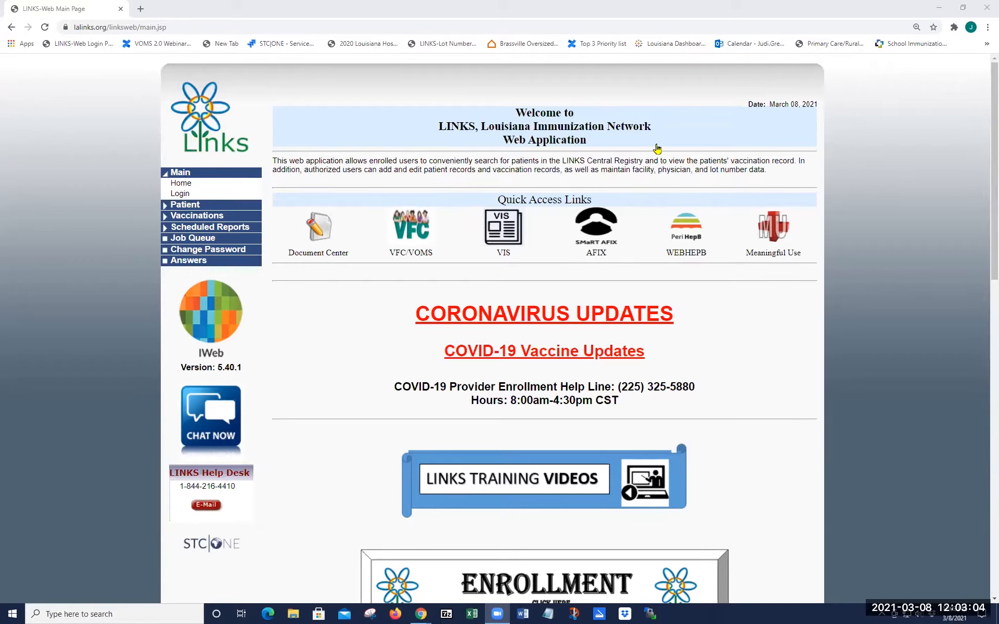
# Step: Bring the browser window showing the LINKS welcome page to the front
pyautogui.click(180, 195)
# Step: On the LINKS login page, enter the username and password and submit
pyautogui.click(179, 196)
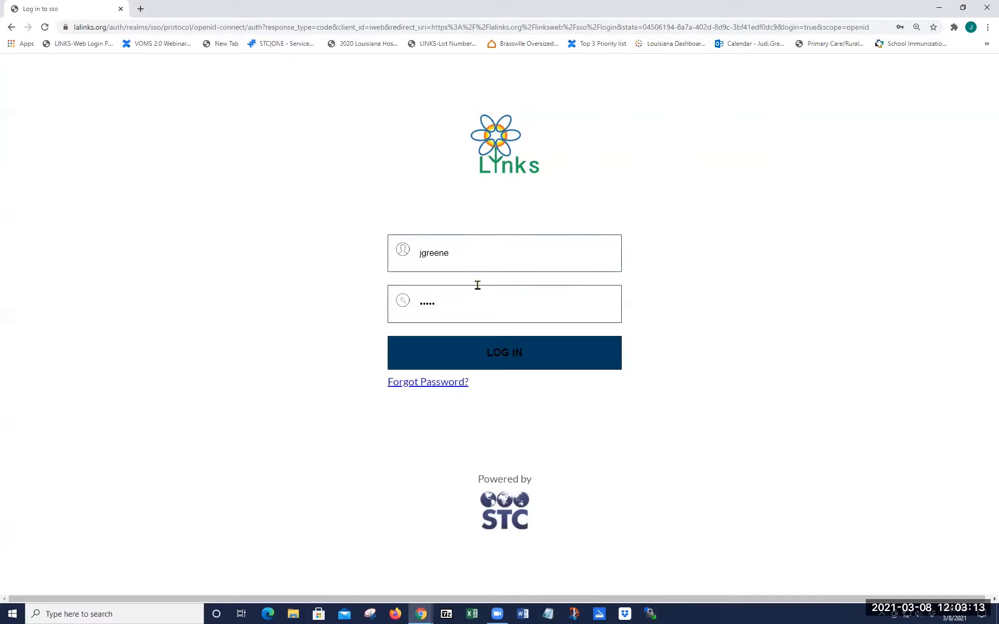
pyautogui.moveTo(452, 256); pyautogui.dragTo(412, 261)
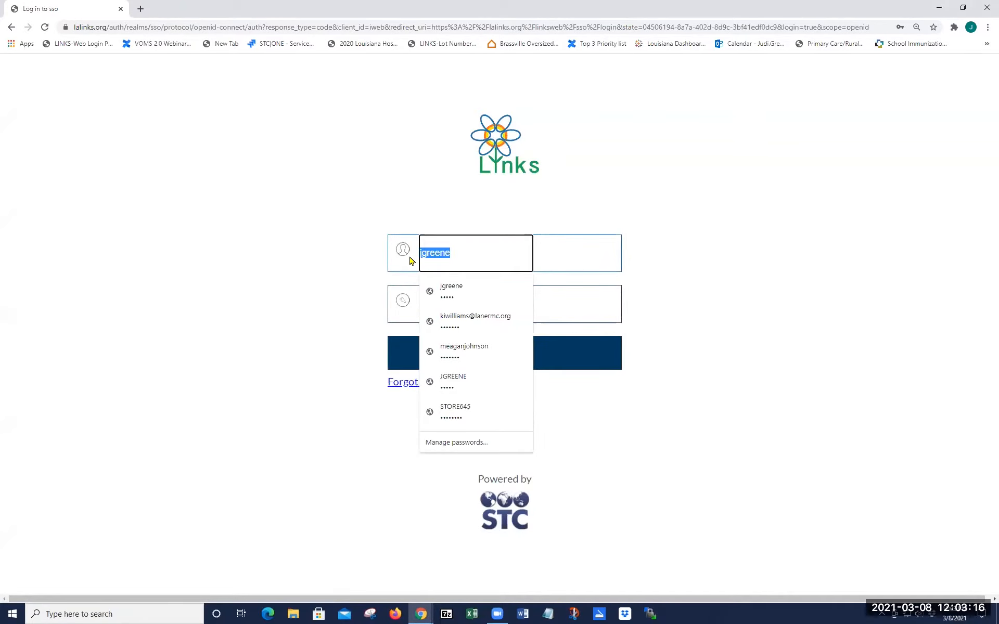
pyautogui.write('coviduser')
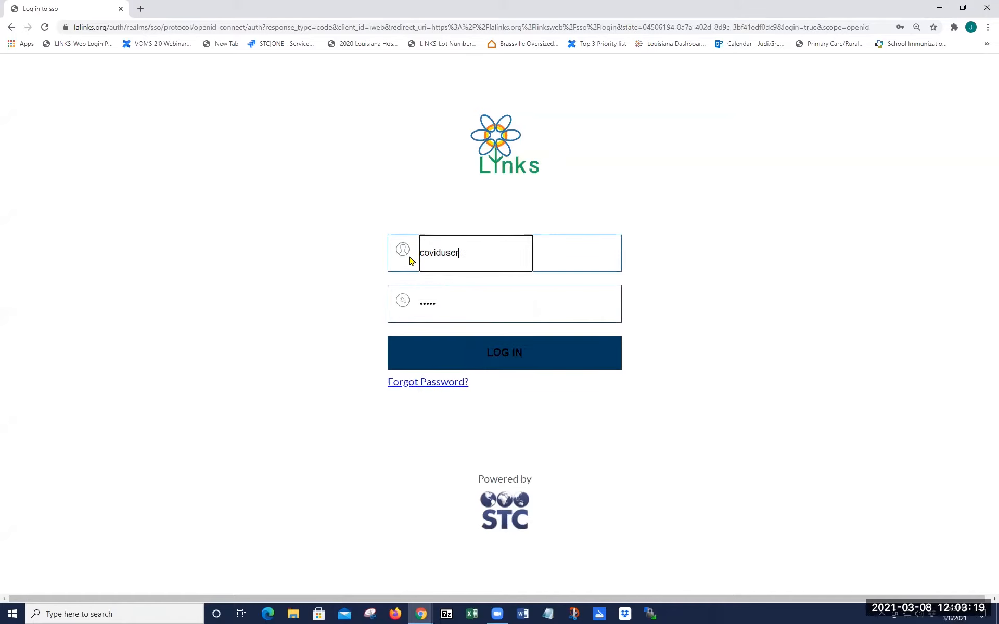
pyautogui.press('Tab')
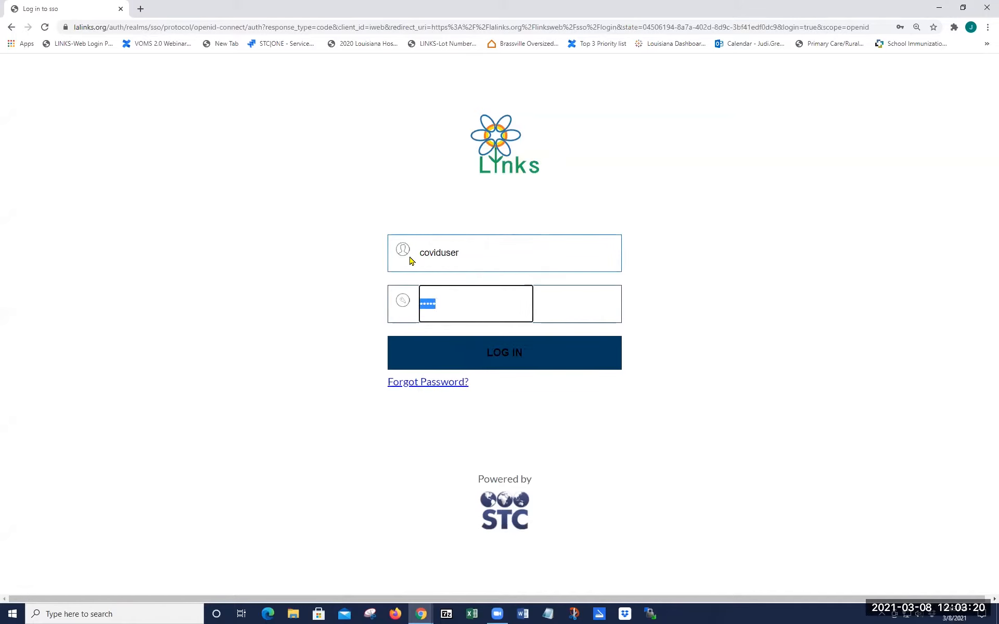
pyautogui.write('•••••••••')
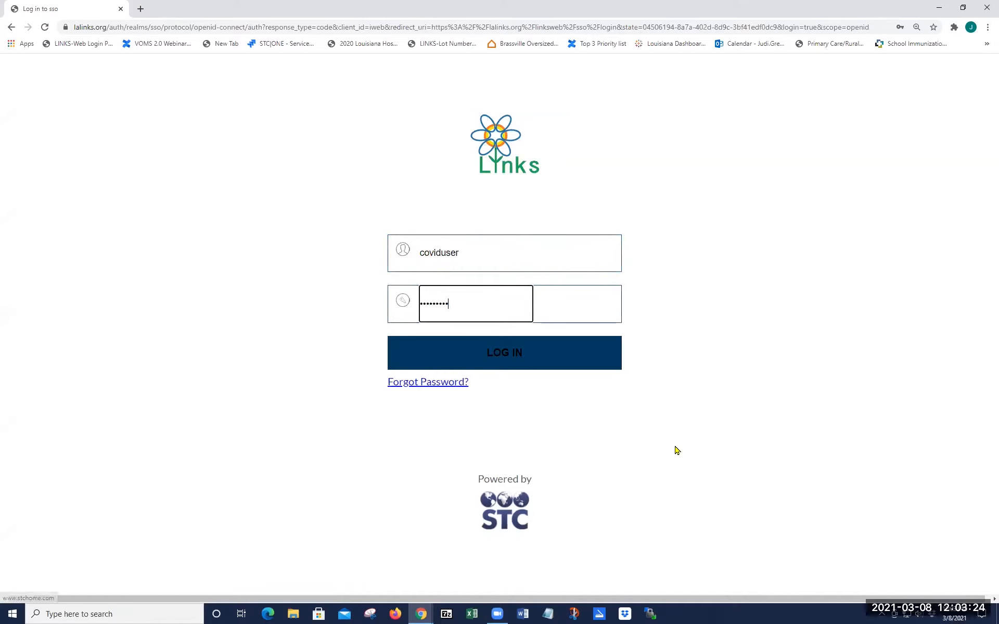
pyautogui.press('Return')
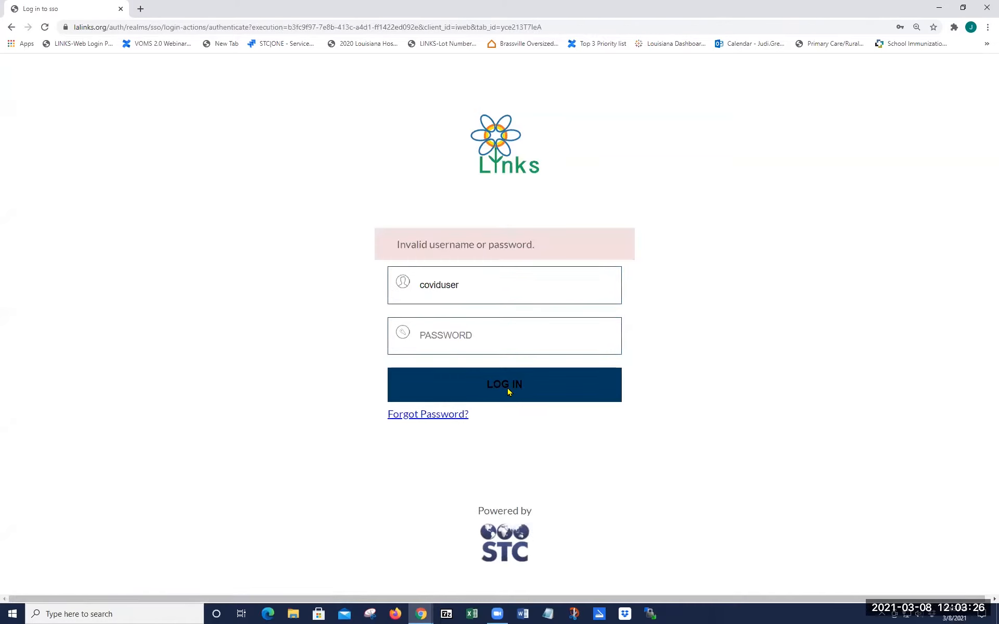
# Step: After the invalid login, clear the password field and retype the username
pyautogui.click(468, 336)
pyautogui.write('•••••••')
pyautogui.press('BackSpace')
pyautogui.press('BackSpace')
pyautogui.press('BackSpace')
pyautogui.press('BackSpace')
pyautogui.press('BackSpace')
pyautogui.press('BackSpace')
pyautogui.press('BackSpace')
pyautogui.moveTo(475, 288); pyautogui.dragTo(376, 291)
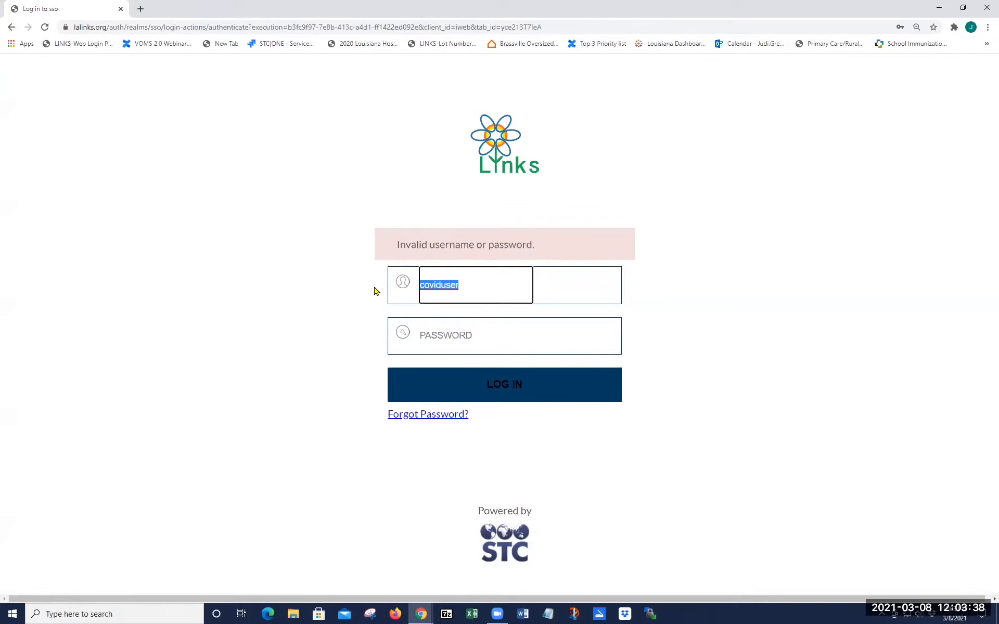
pyautogui.write('cov')
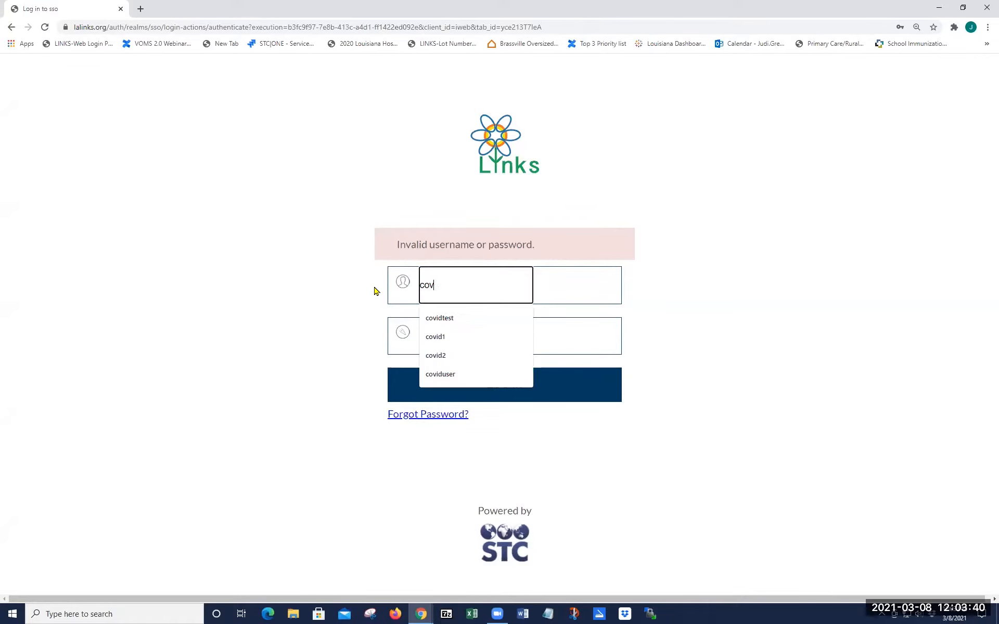
pyautogui.write('idtrest')
pyautogui.press('Tab')
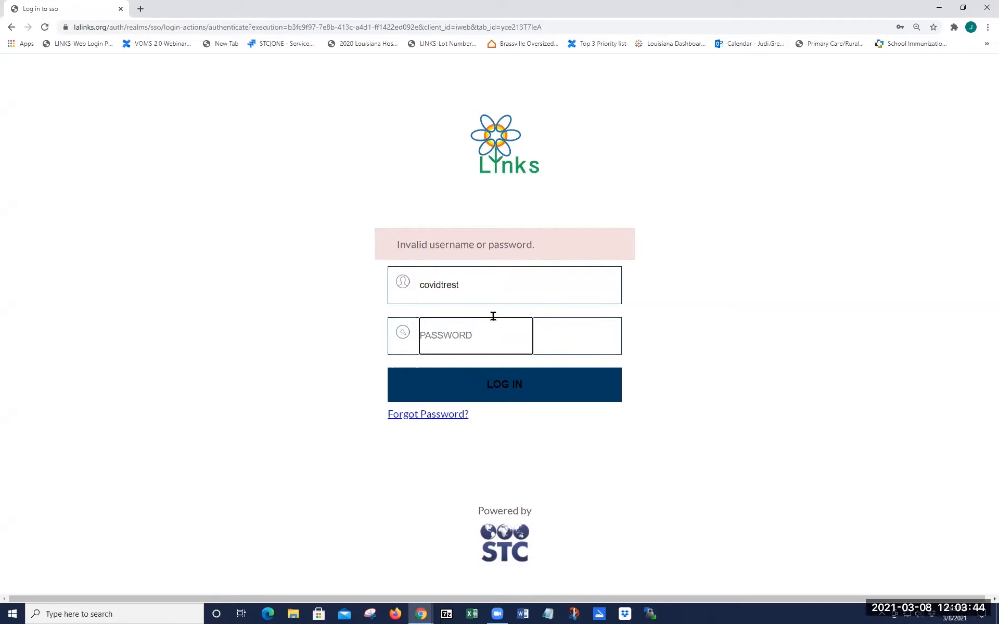
# Step: Pick the saved test username, re-enter the password, log in, and return to the application
pyautogui.doubleClick(470, 287)
pyautogui.write('covid')
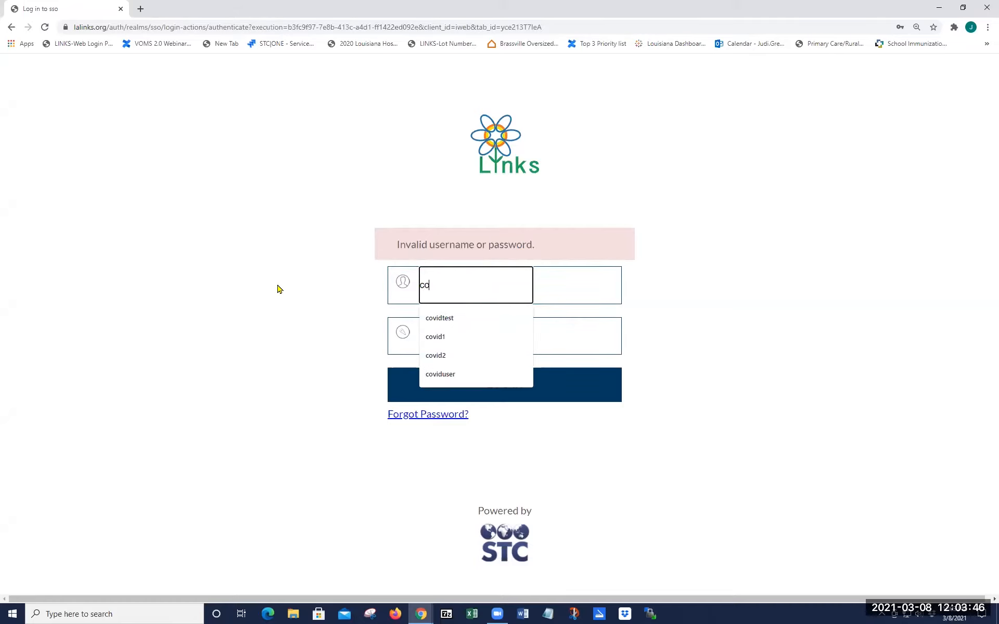
pyautogui.press('Down')
pyautogui.press('Return')
pyautogui.press('Tab')
pyautogui.write('•••••••••')
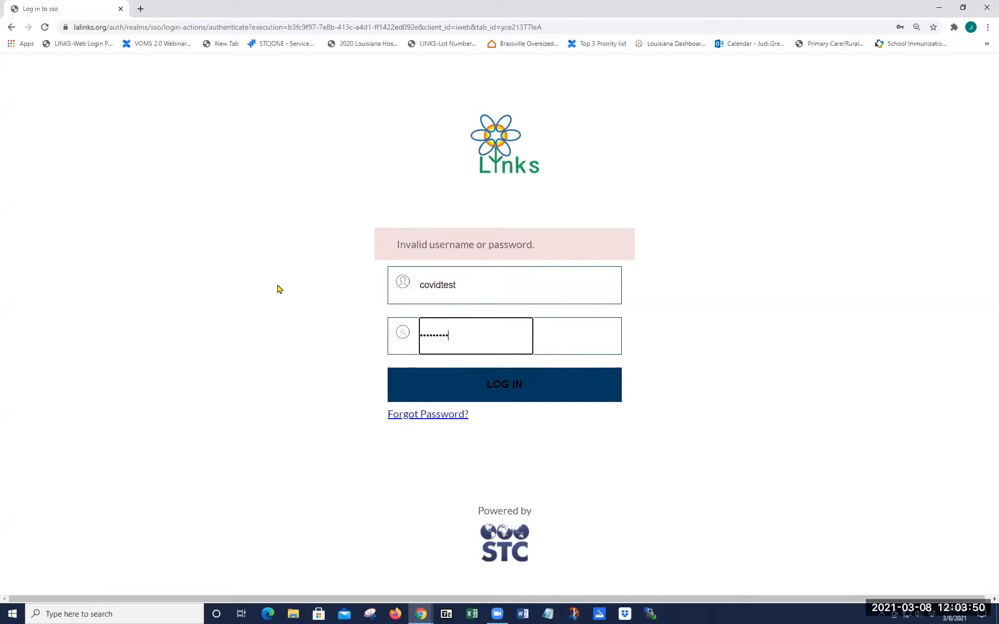
pyautogui.press('Return')
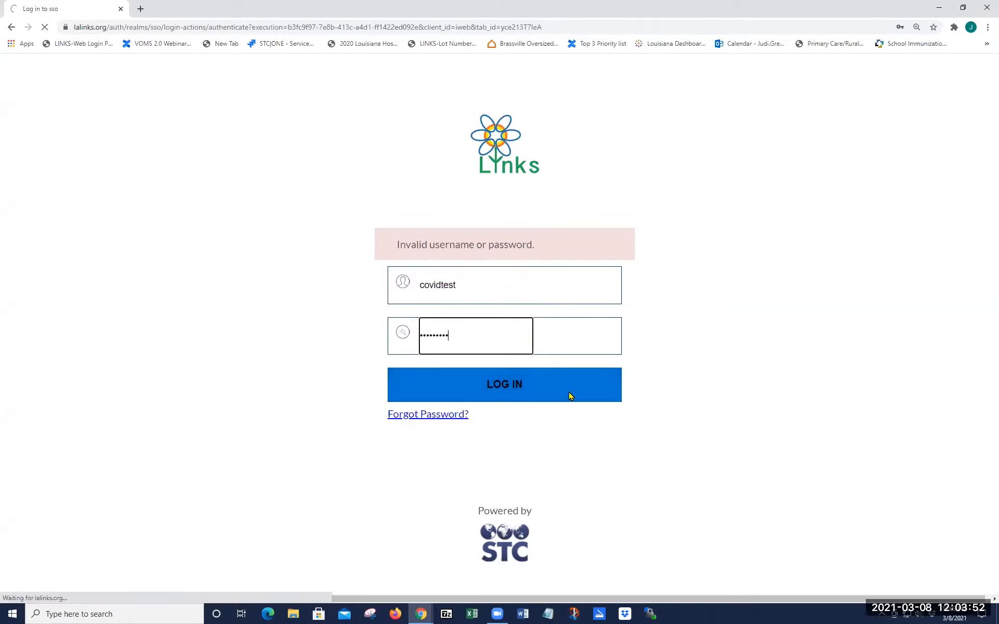
pyautogui.click(520, 385)
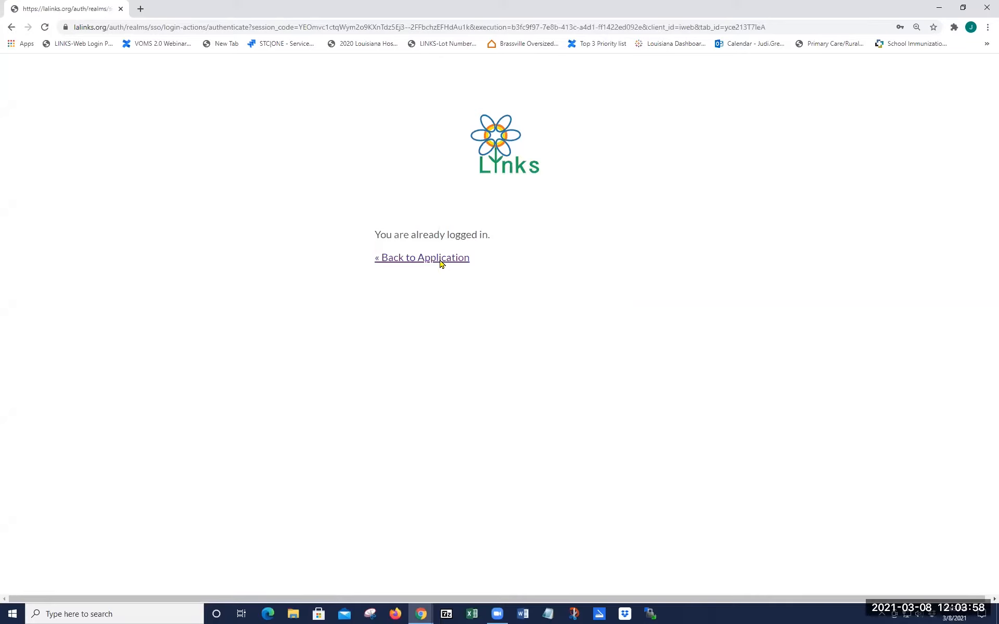
pyautogui.click(440, 260)
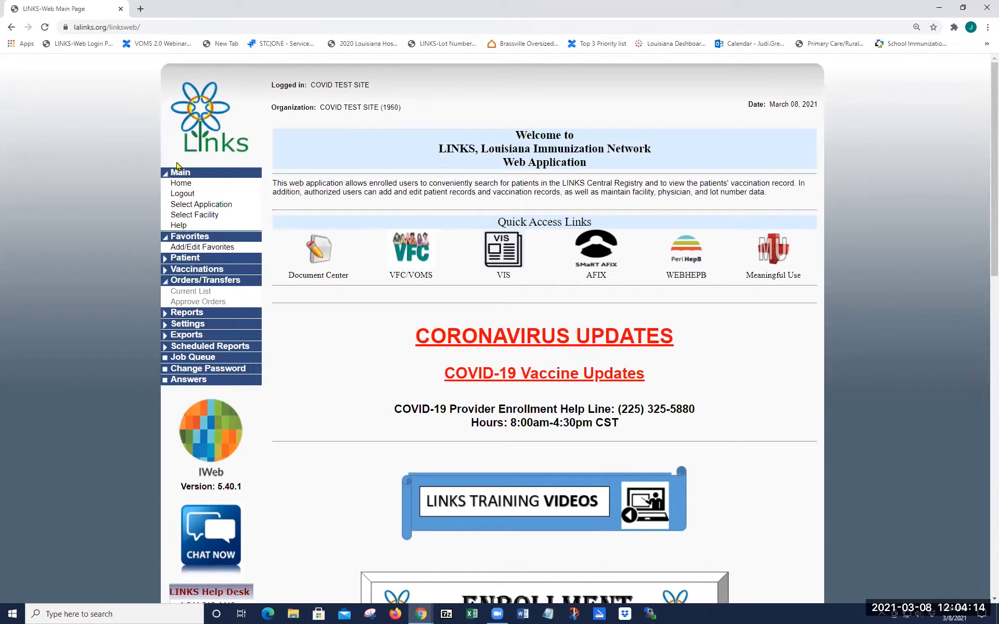
# Step: Select COVD SITE TEST as the session facility and continue
pyautogui.click(201, 216)
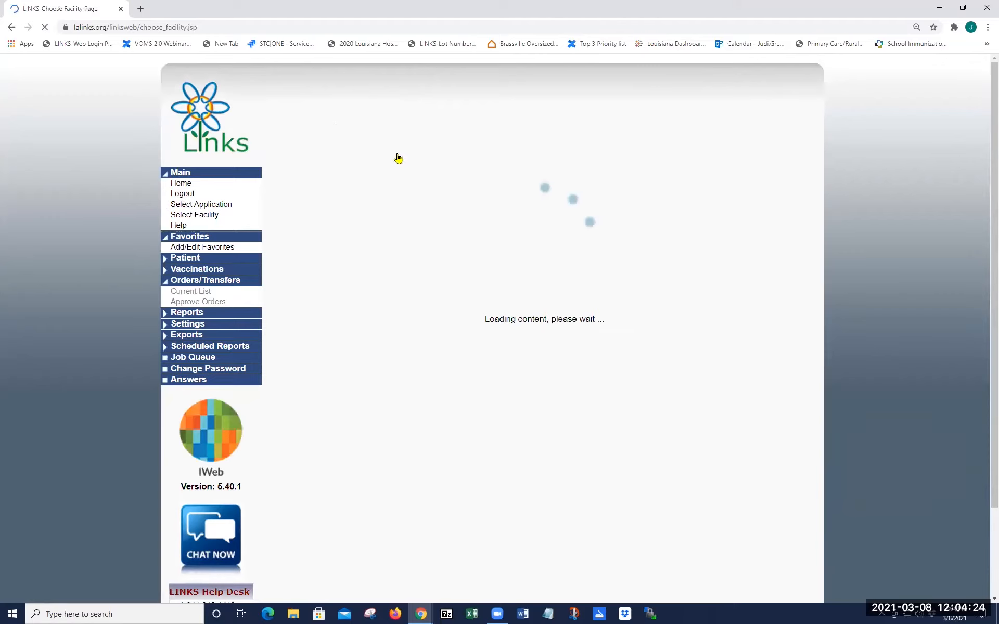
pyautogui.click(419, 153)
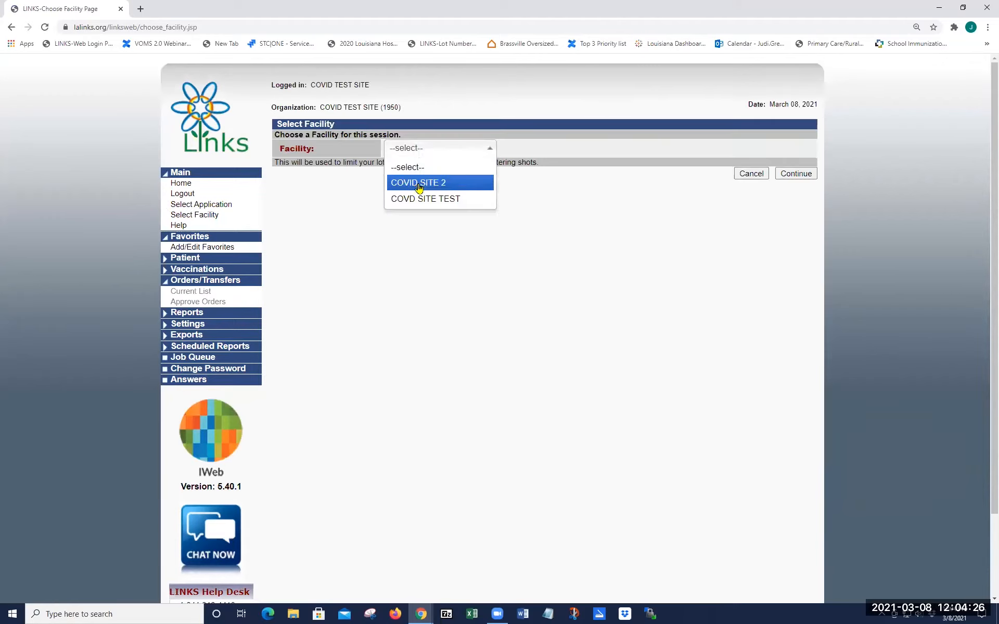
pyautogui.click(418, 187)
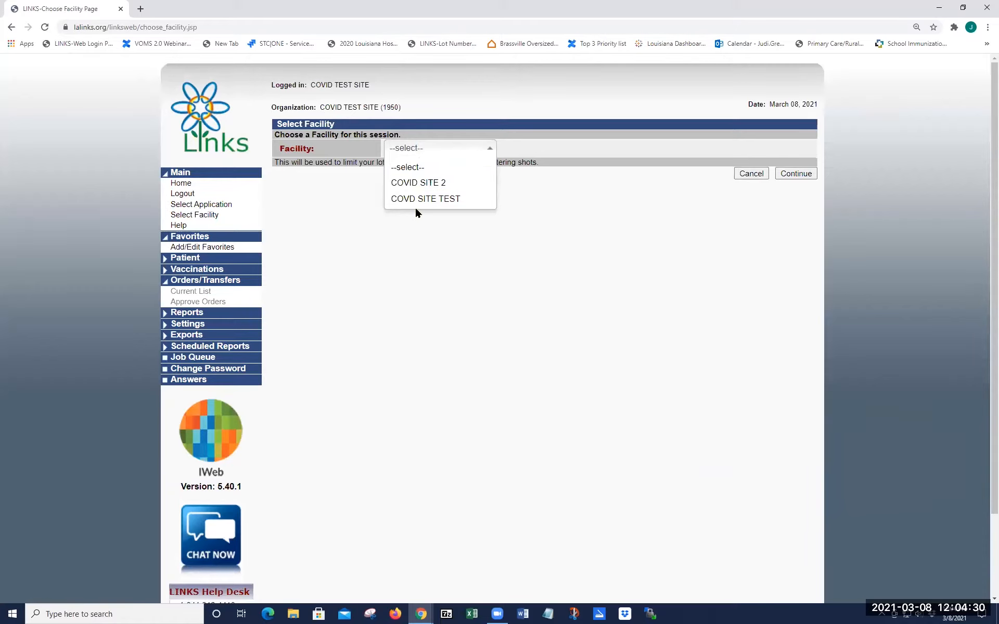
pyautogui.click(416, 200)
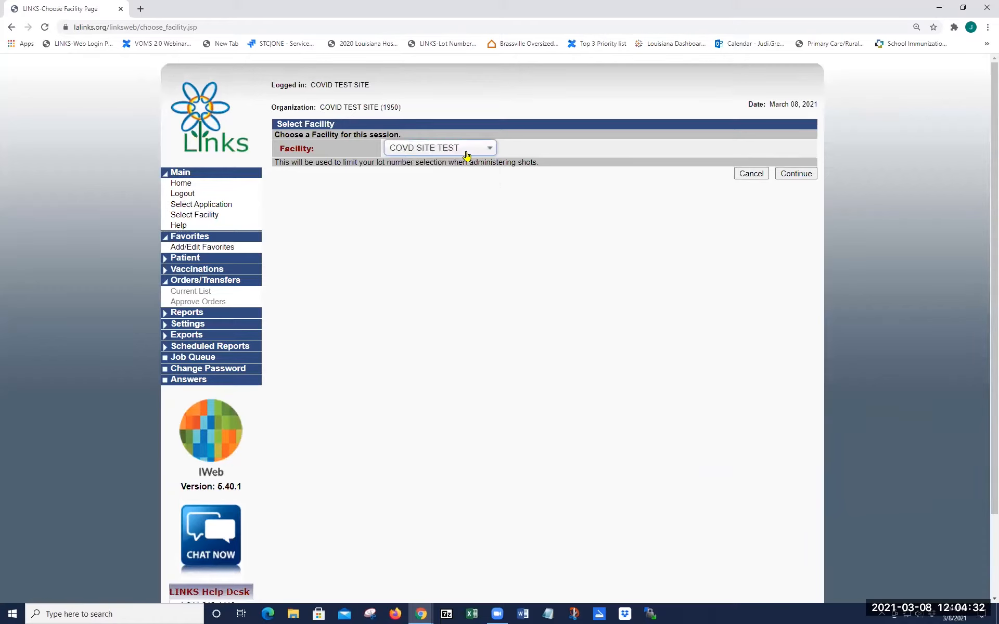
pyautogui.click(786, 176)
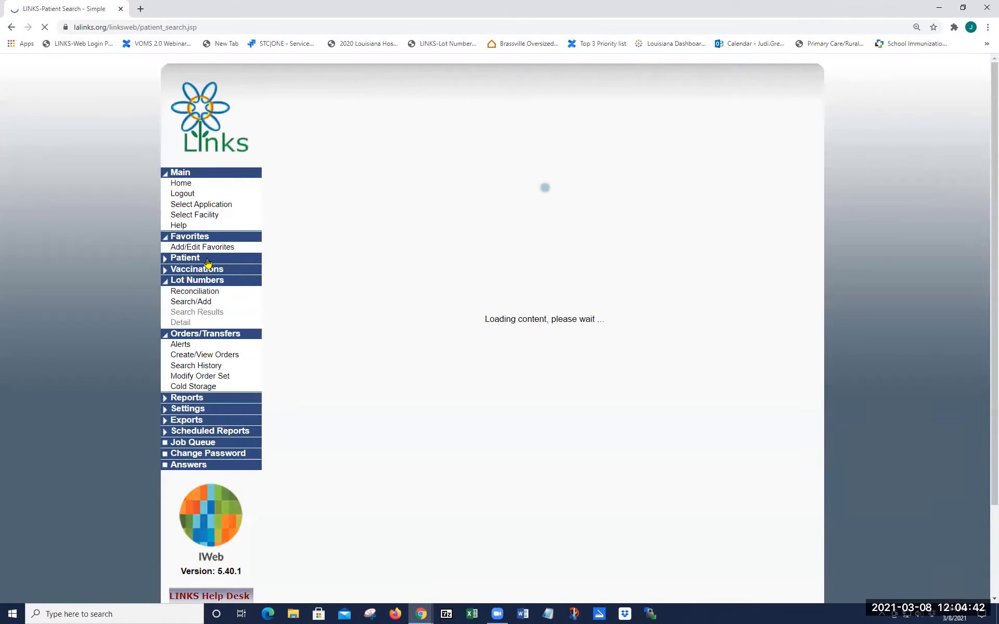
# Step: Once the Patient Search form loads, place the cursor in the First Name field
pyautogui.moveTo(268, 107); pyautogui.dragTo(498, 114)
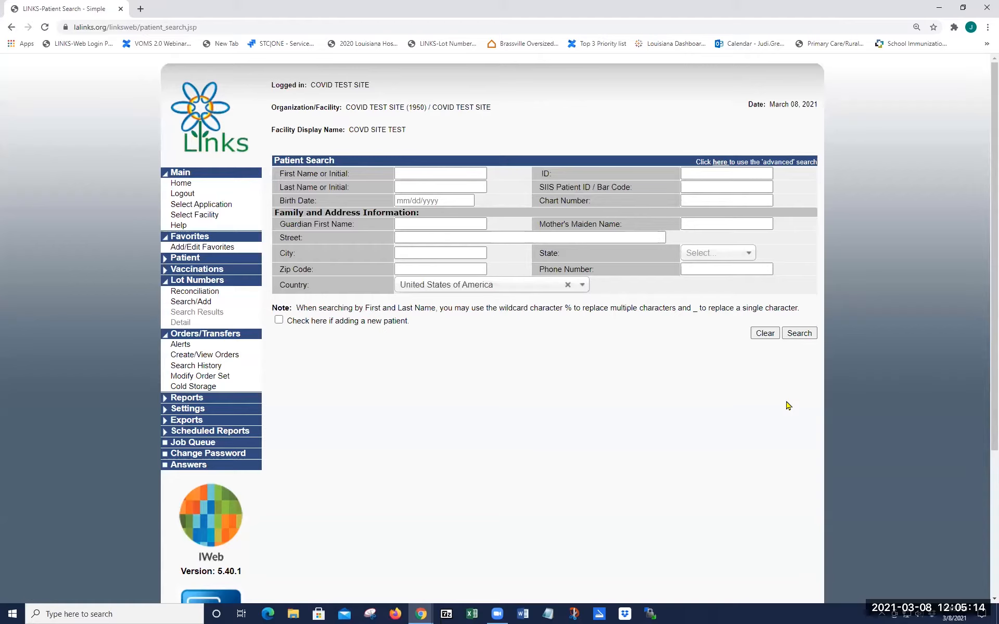
pyautogui.click(415, 173)
pyautogui.click(414, 174)
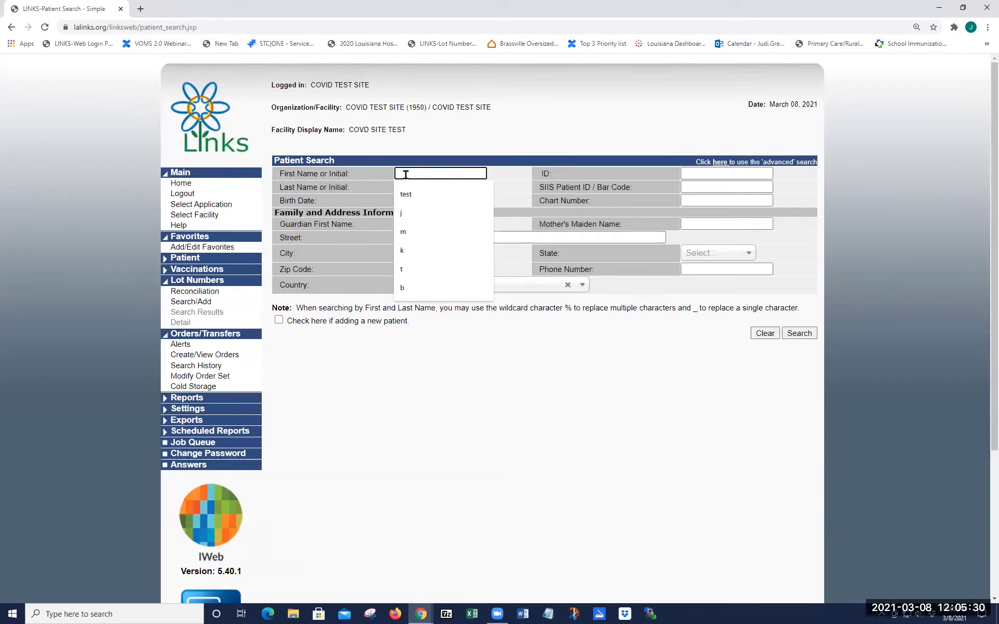
pyautogui.write('t')
pyautogui.press('Tab')
pyautogui.press('Tab')
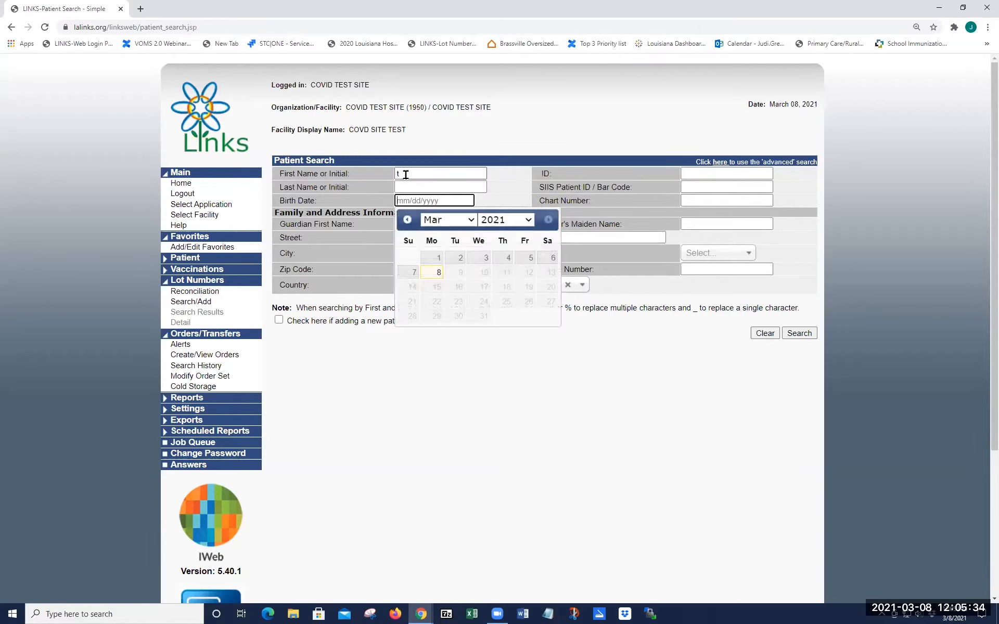
pyautogui.write('07/26/1956')
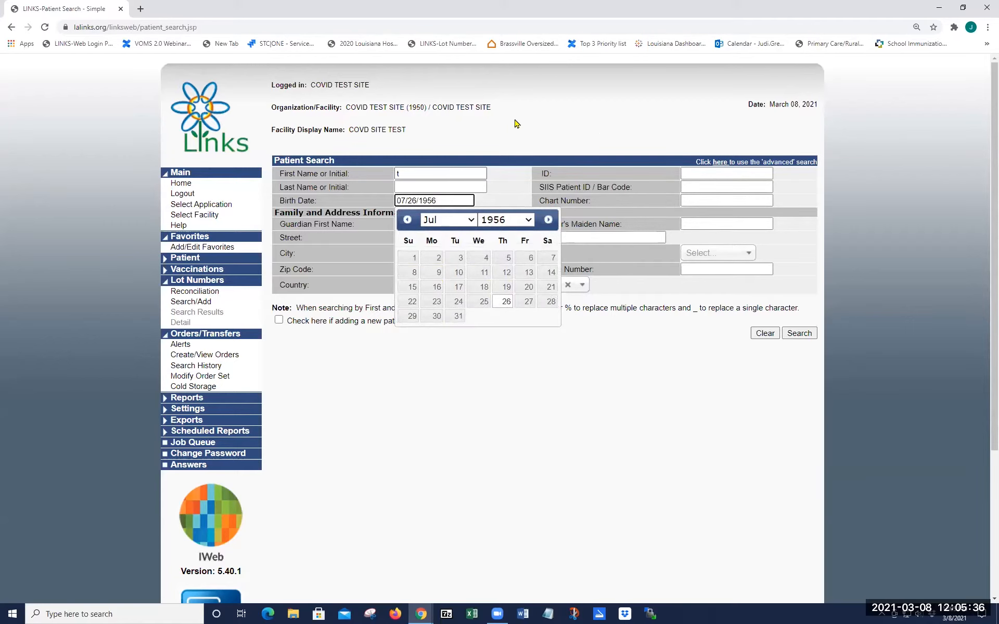
pyautogui.click(799, 335)
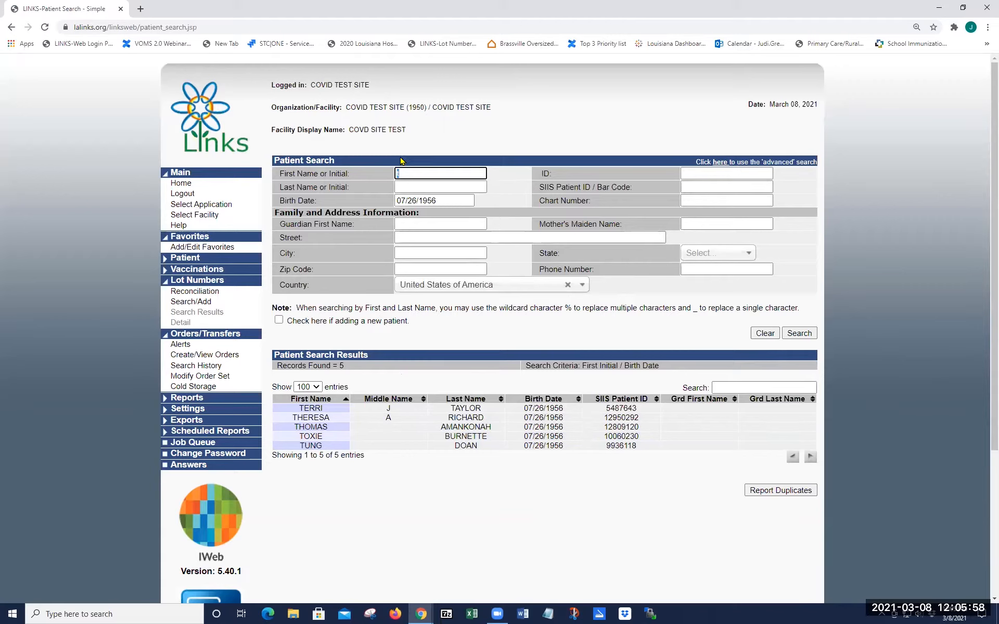
# Step: Re-search with first initial r, sort by first name, and open the test patient's record
pyautogui.write('r')
pyautogui.press('Tab')
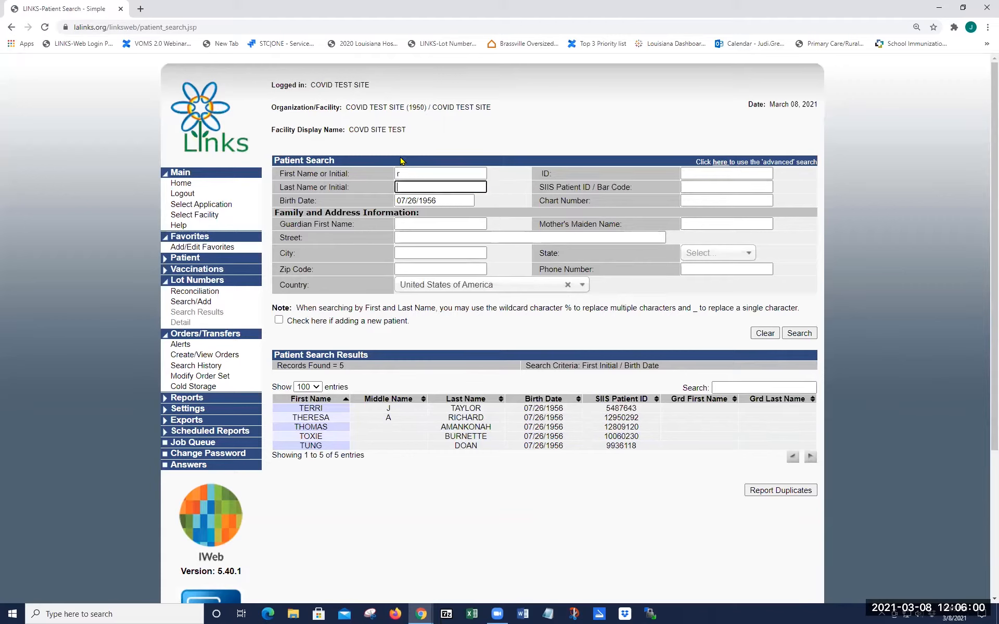
pyautogui.click(800, 334)
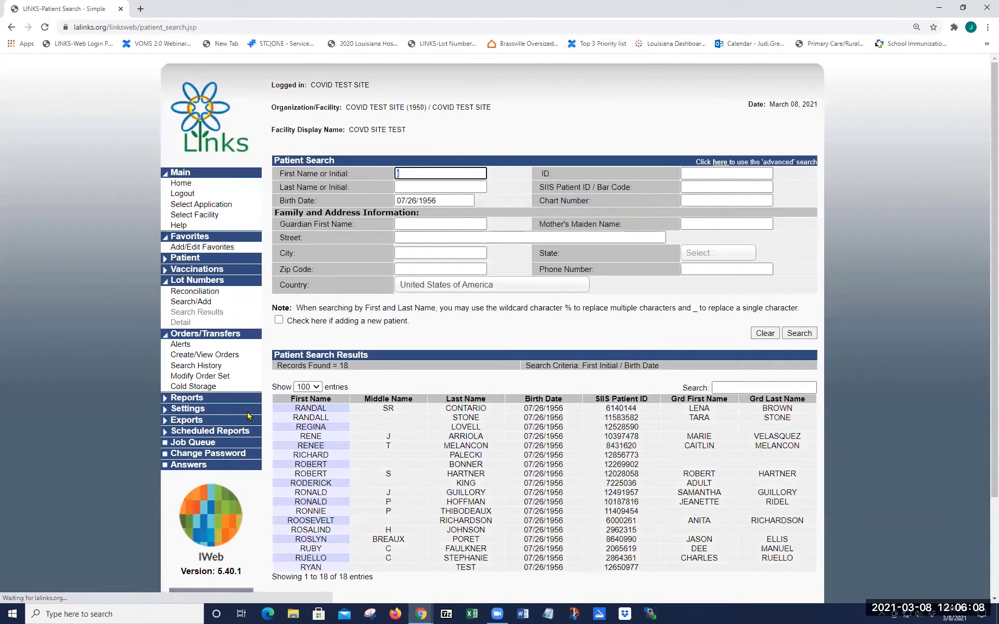
pyautogui.click(344, 400)
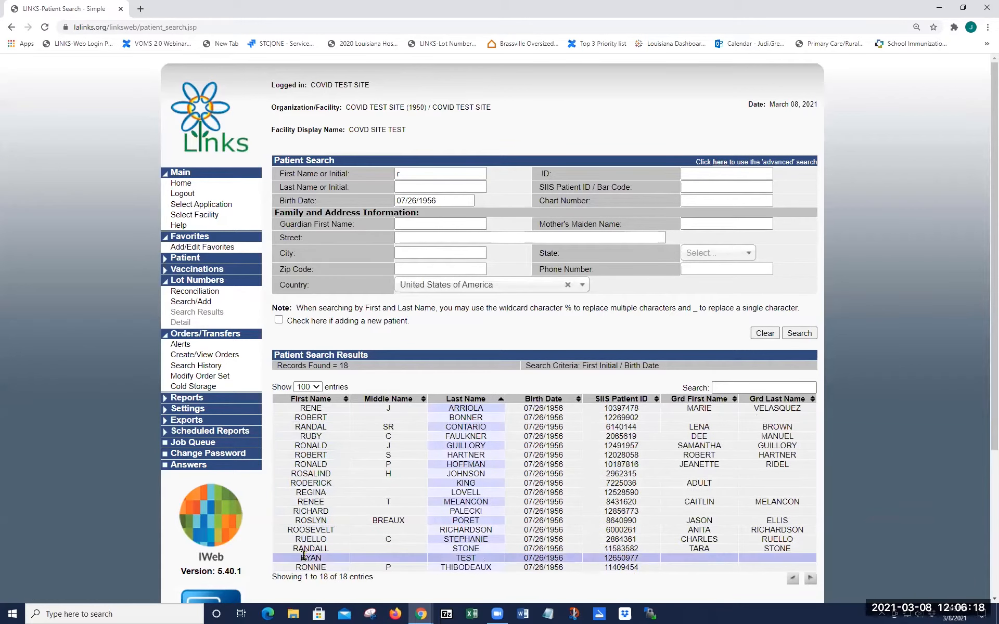
pyautogui.click(319, 558)
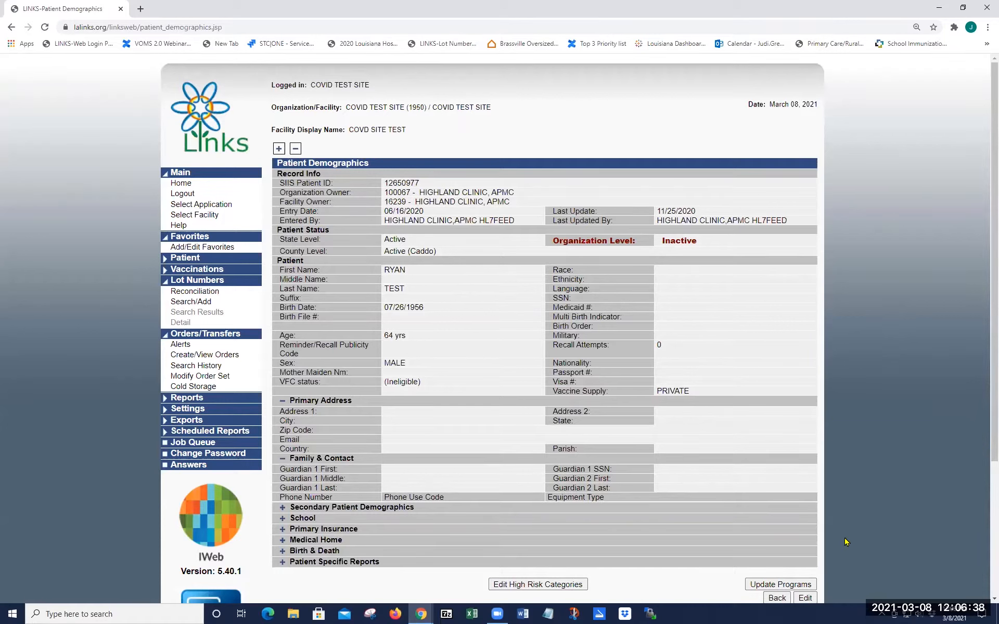
# Step: Edit the patient's demographics and set Ethnicity to Not Hispanic or Latino
pyautogui.click(803, 598)
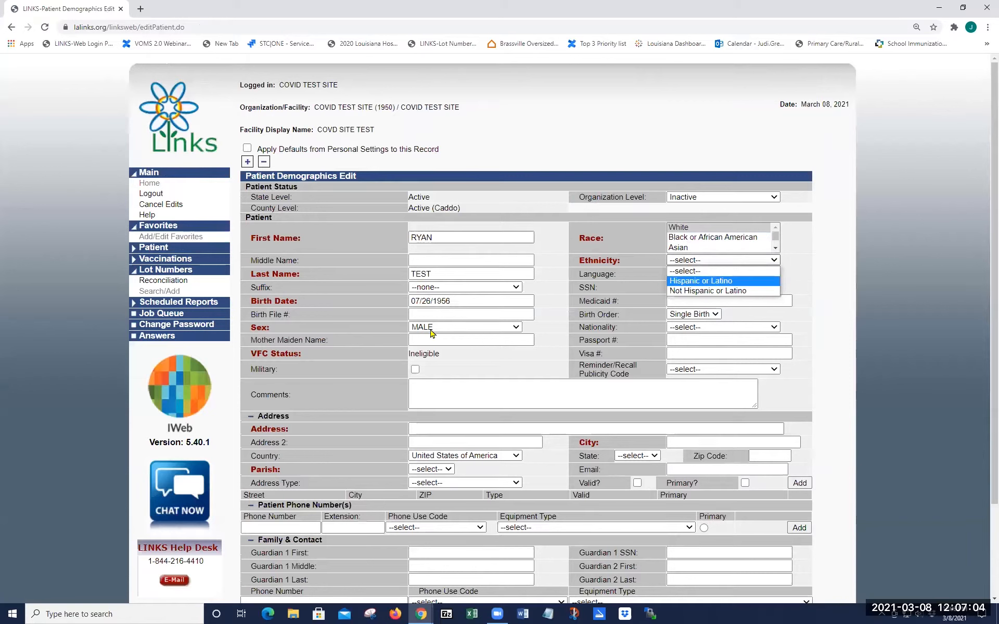
pyautogui.press('Down')
pyautogui.press('Return')
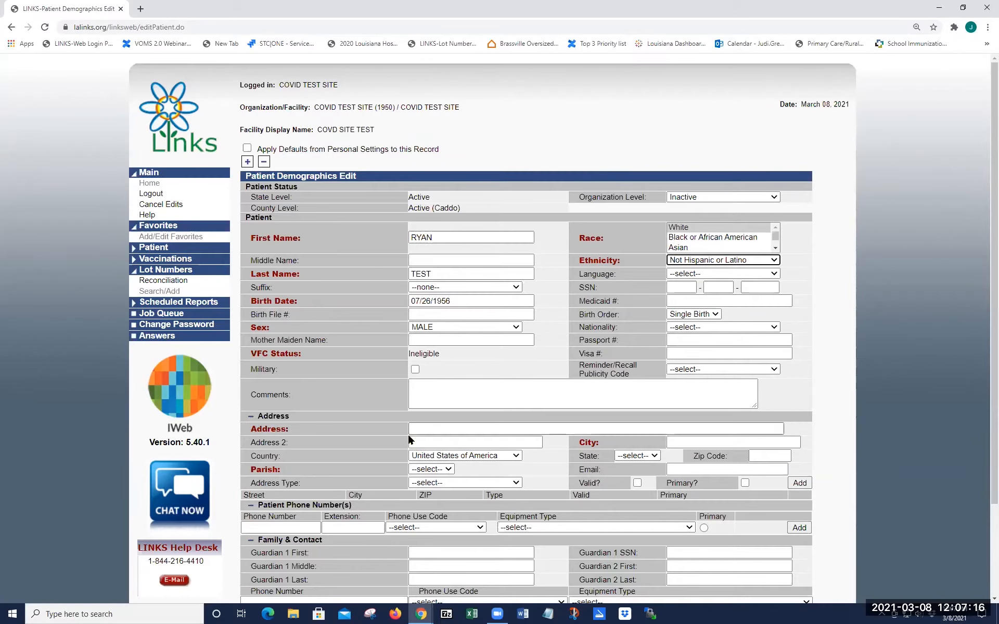
pyautogui.click(422, 427)
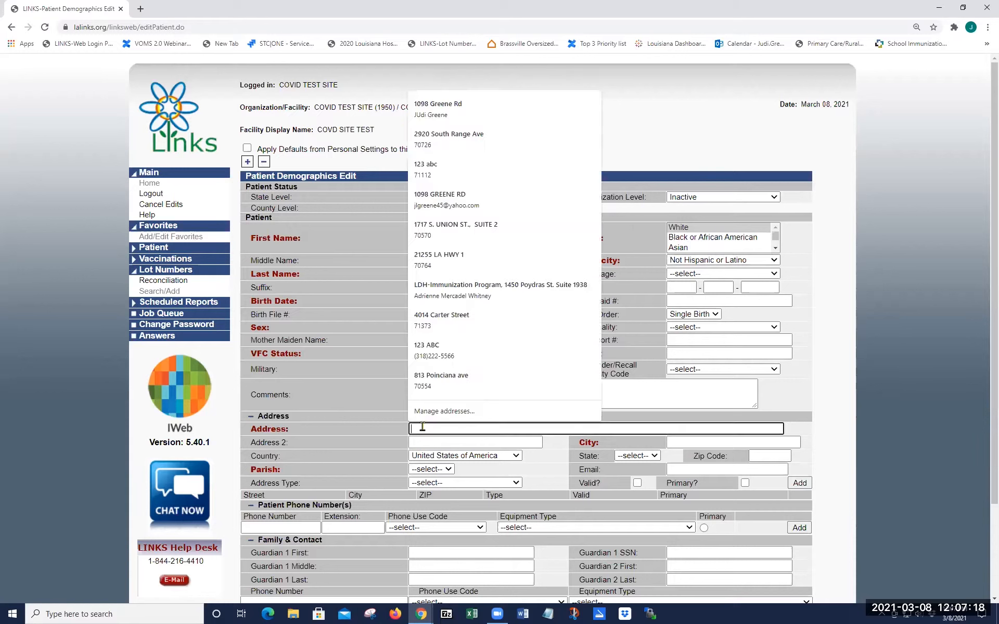
# Step: Add a valid, primary Legal address with zip 71112 (BOSSIER CITY, LA, Bossier parish)
pyautogui.write('123')
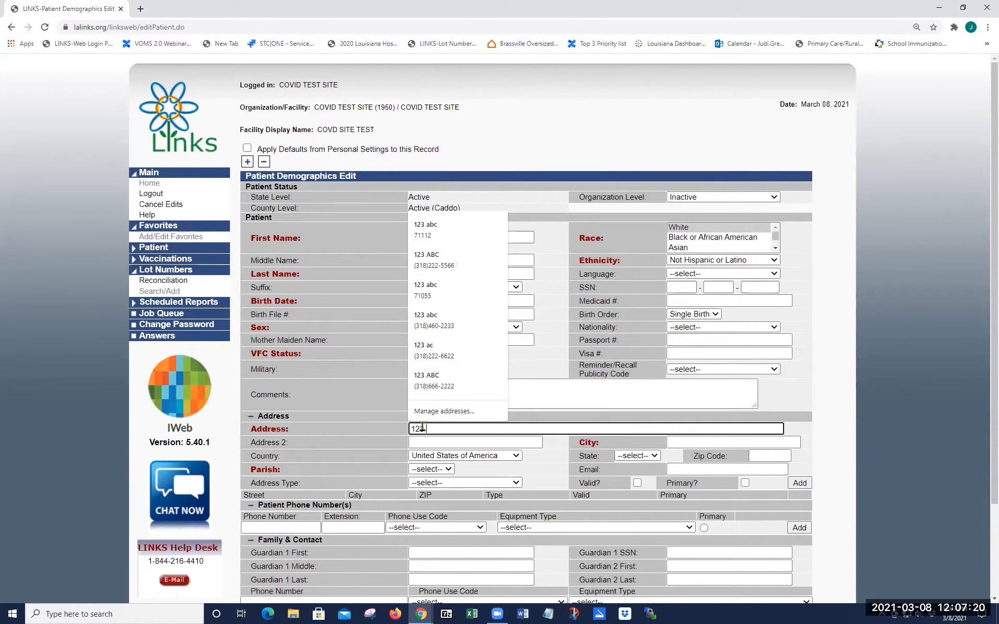
pyautogui.write(' abc street')
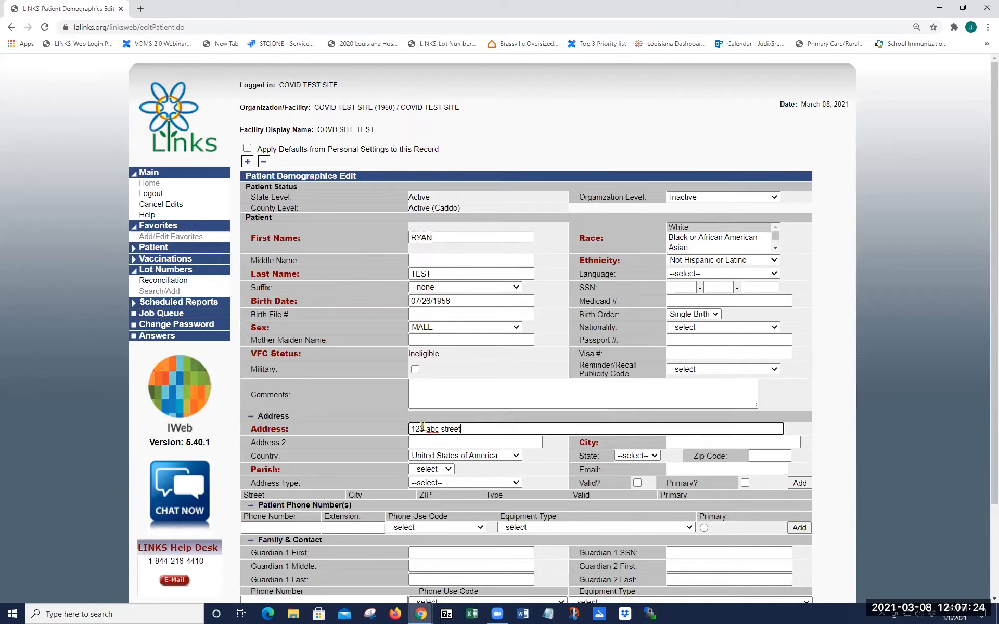
pyautogui.click(765, 455)
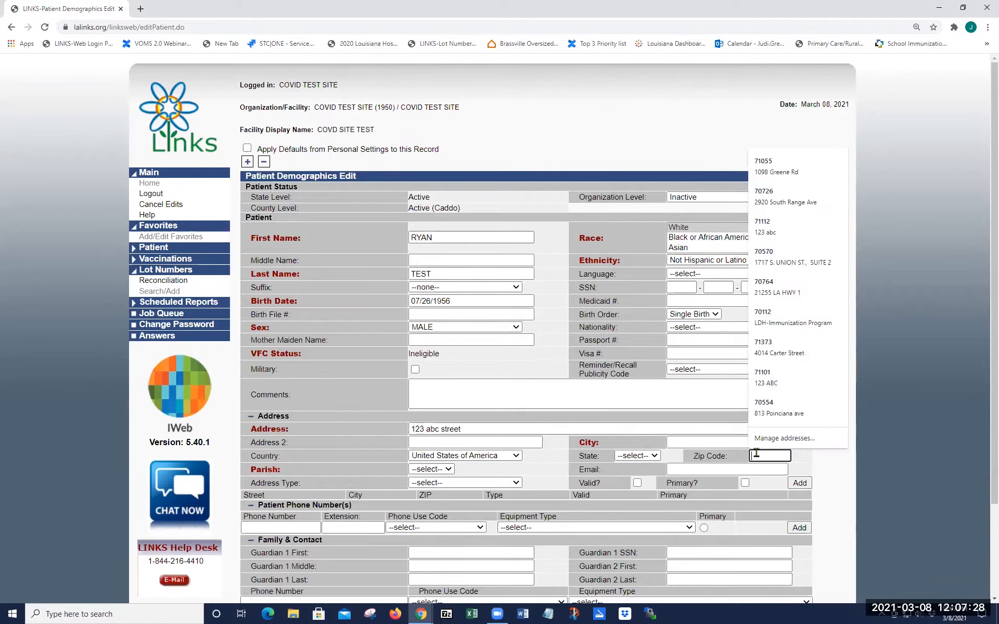
pyautogui.write('71112')
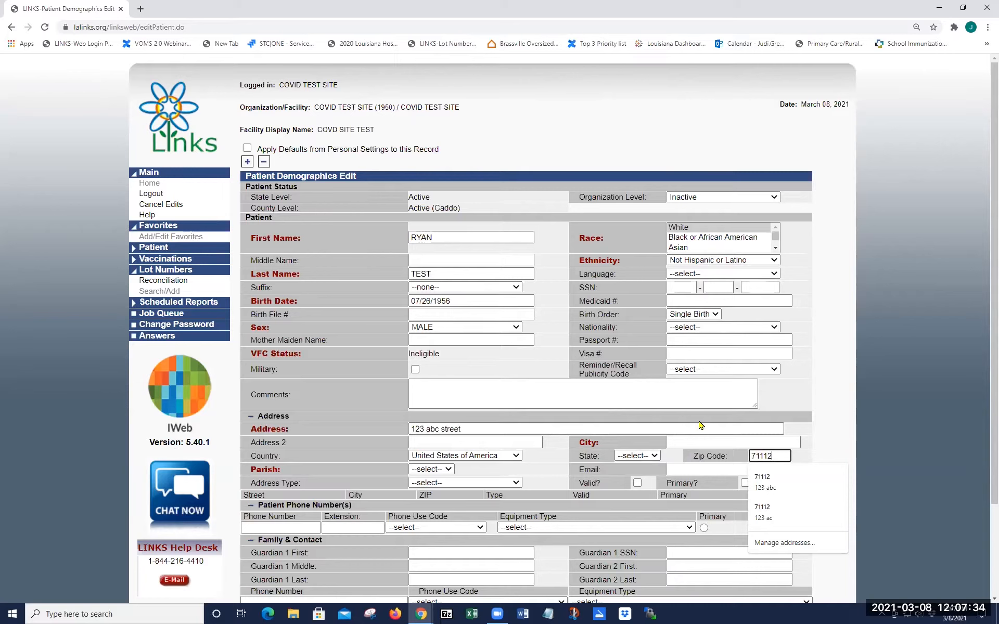
pyautogui.click(720, 441)
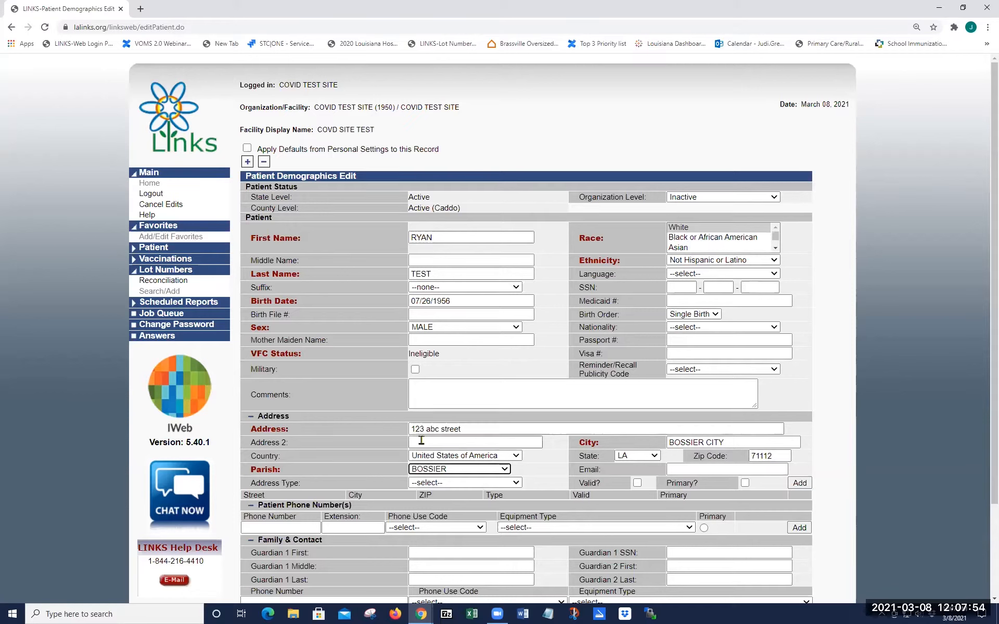
pyautogui.click(445, 483)
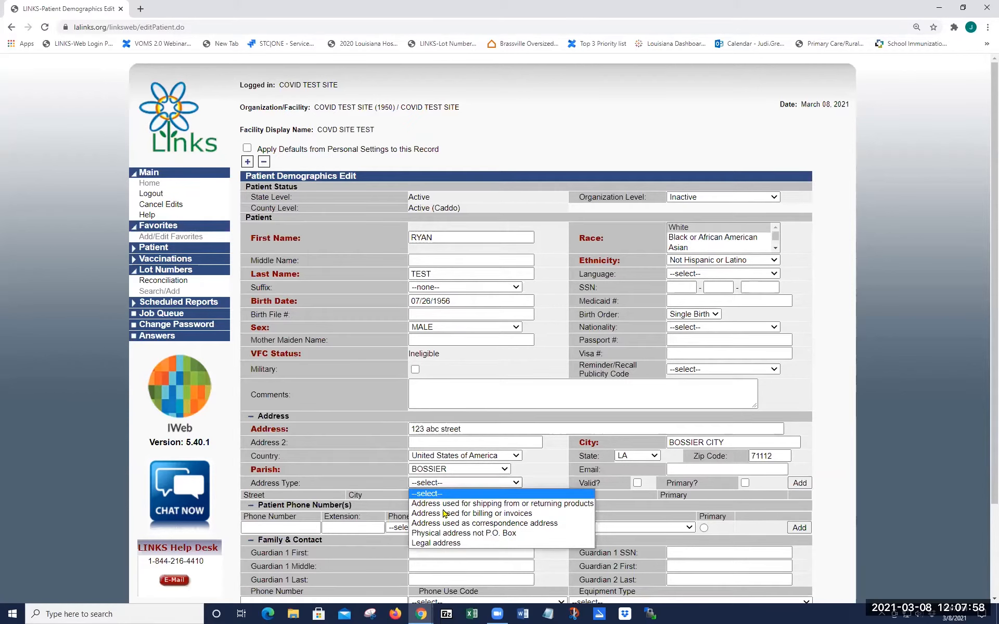
pyautogui.click(447, 544)
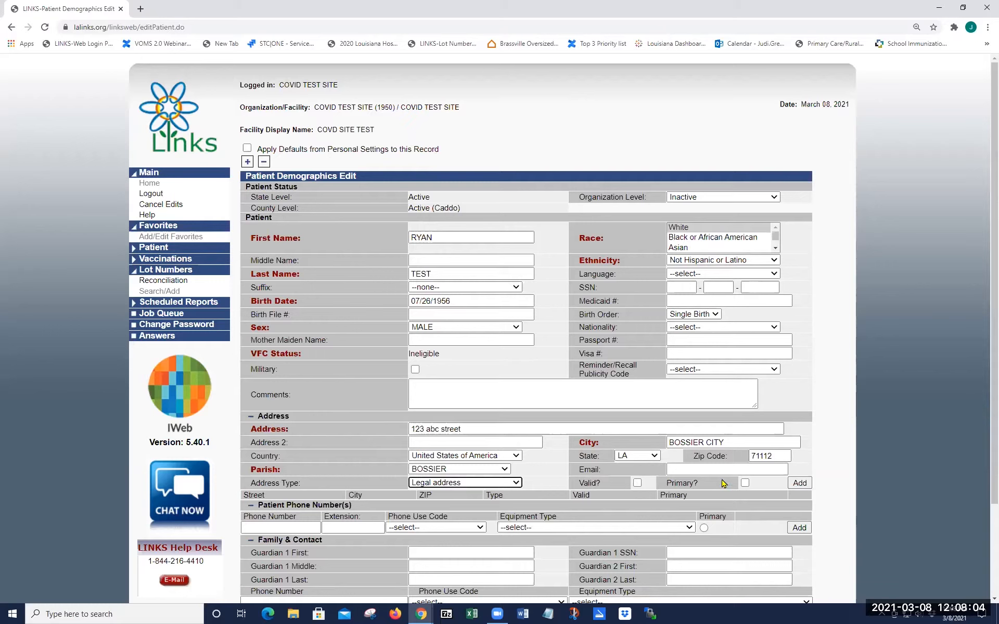
pyautogui.click(745, 483)
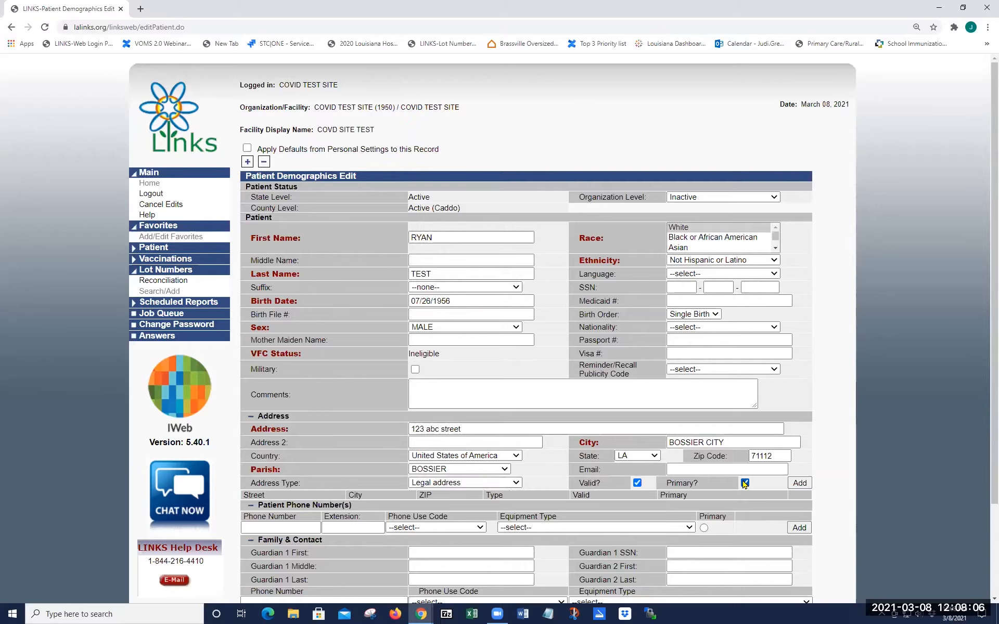
pyautogui.click(800, 483)
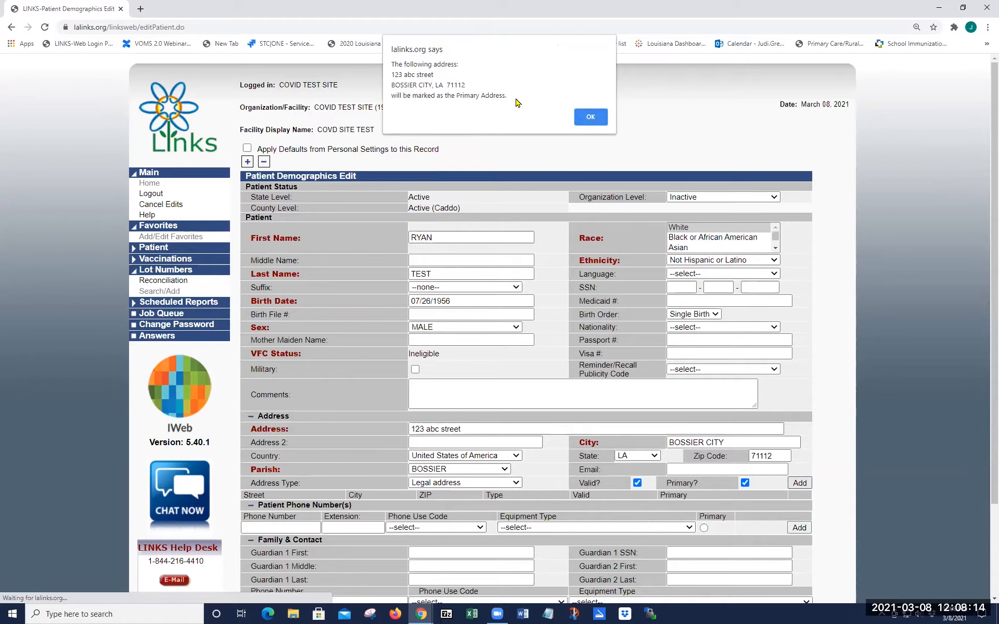
pyautogui.click(597, 119)
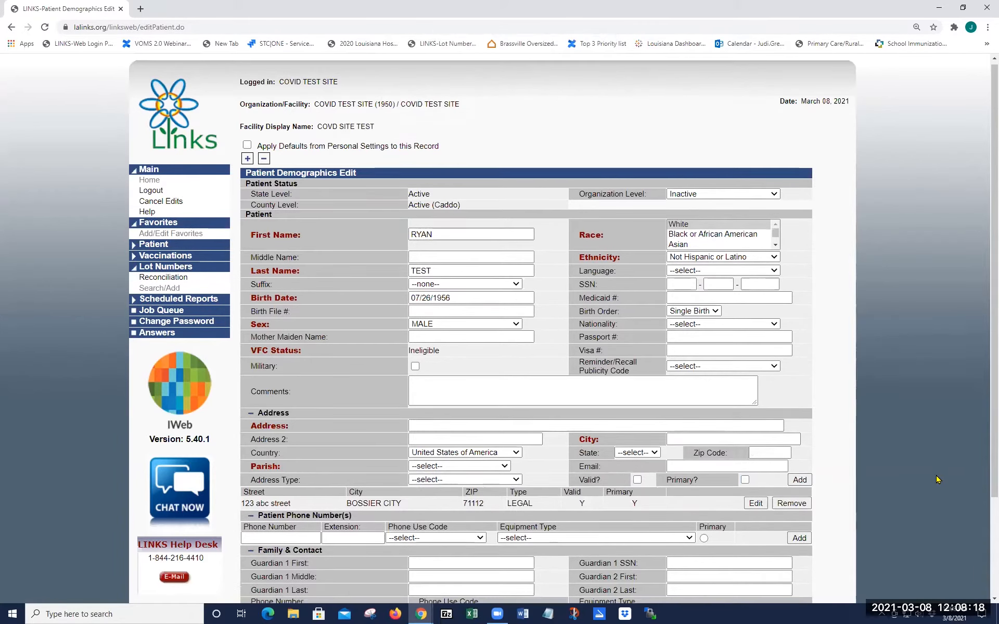
# Step: Add the patient's phone number as a Primary residence Telephone, marked primary
pyautogui.scroll(-2, 937, 479)
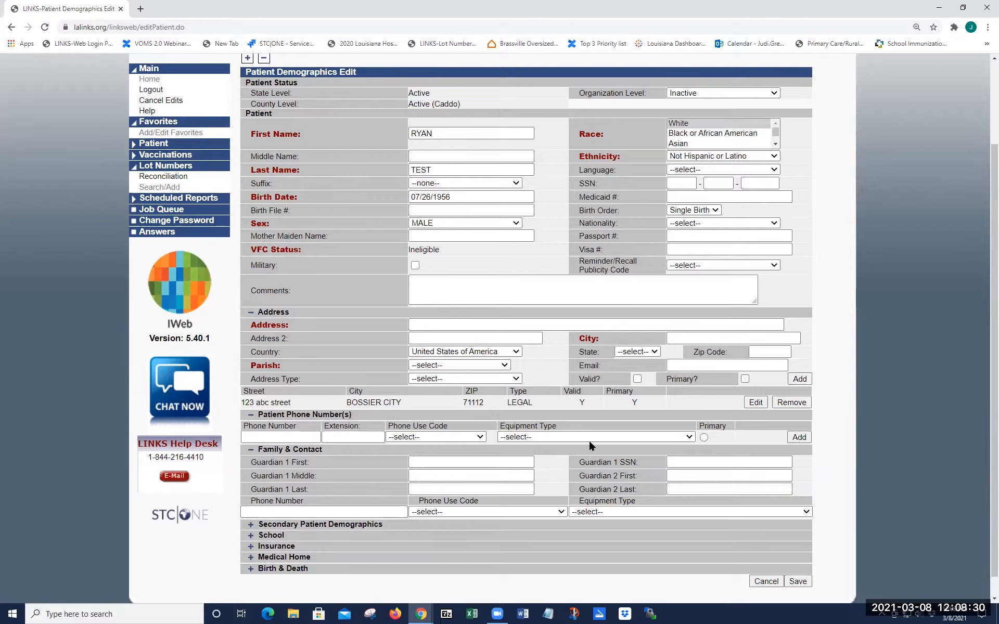
pyautogui.click(299, 437)
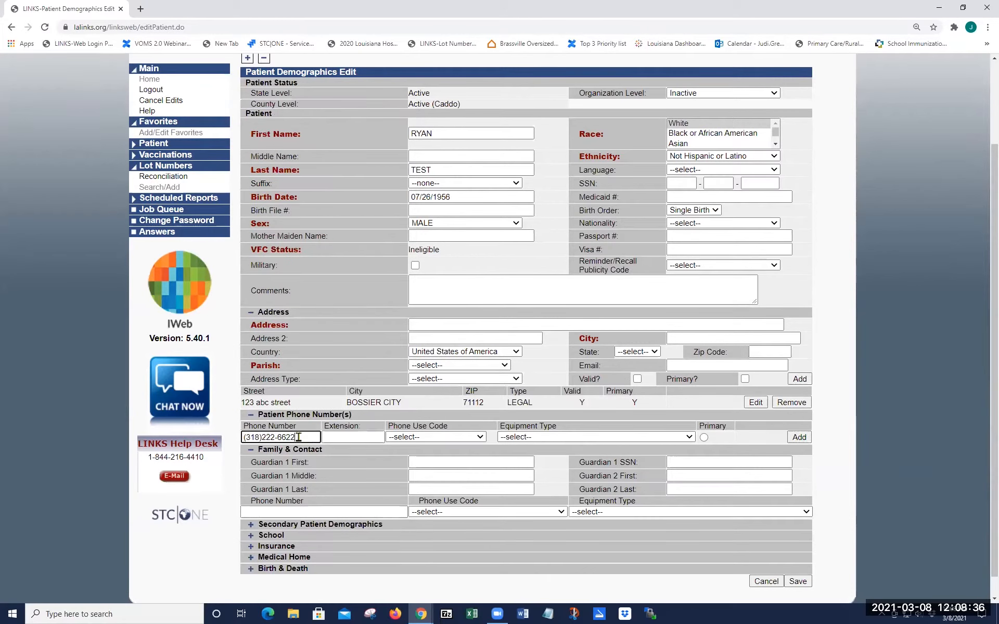
pyautogui.click(444, 436)
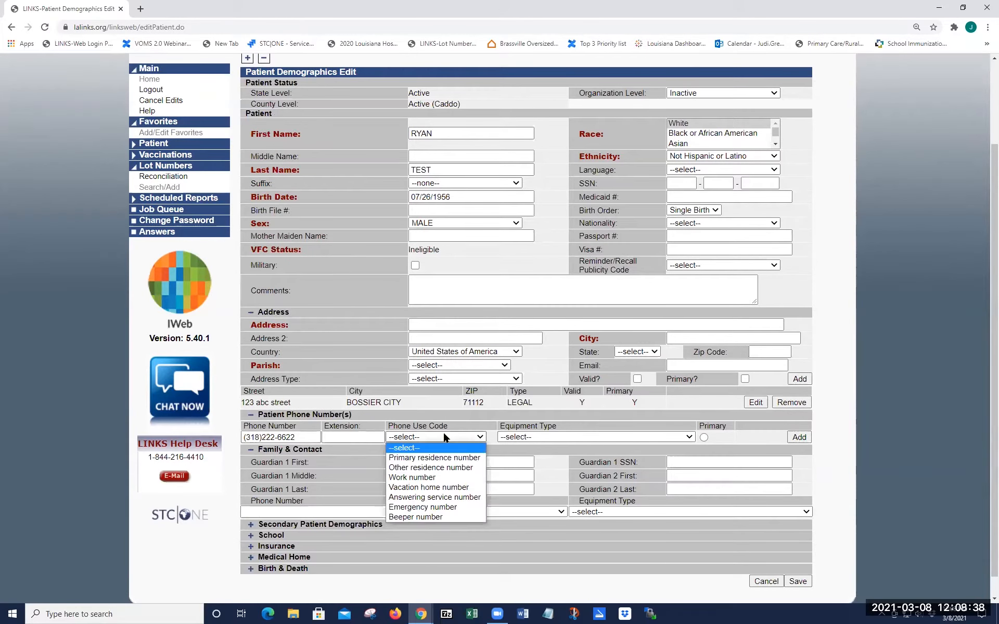
pyautogui.click(440, 457)
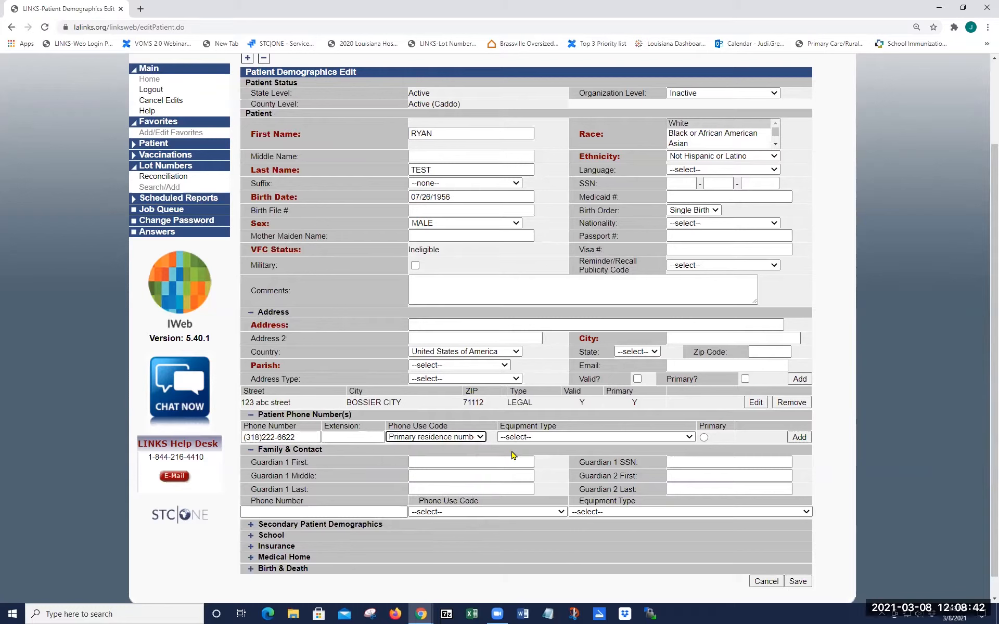
pyautogui.click(625, 437)
pyautogui.click(687, 455)
pyautogui.click(703, 437)
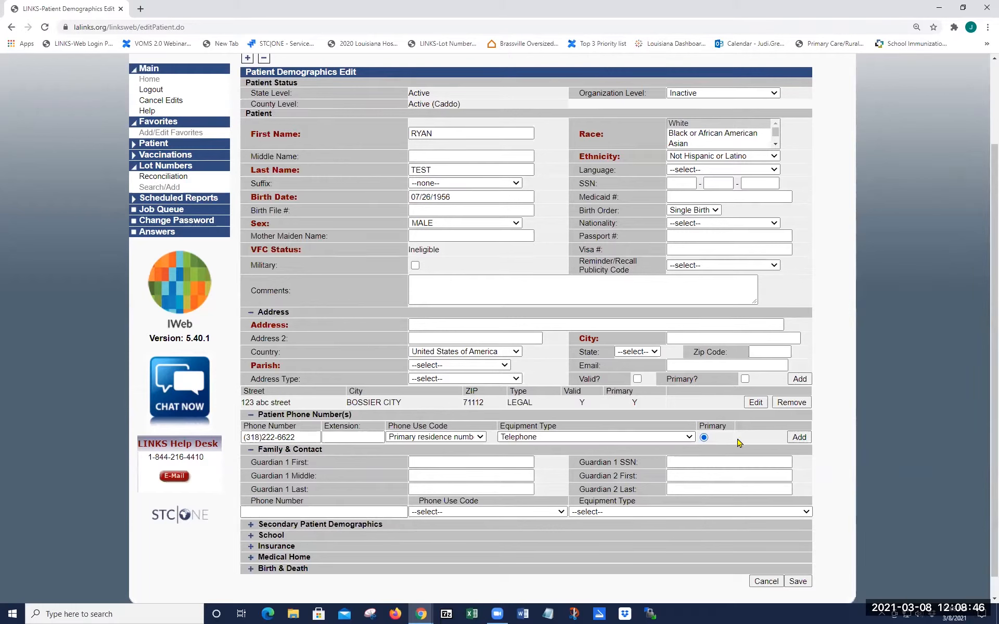
pyautogui.click(800, 438)
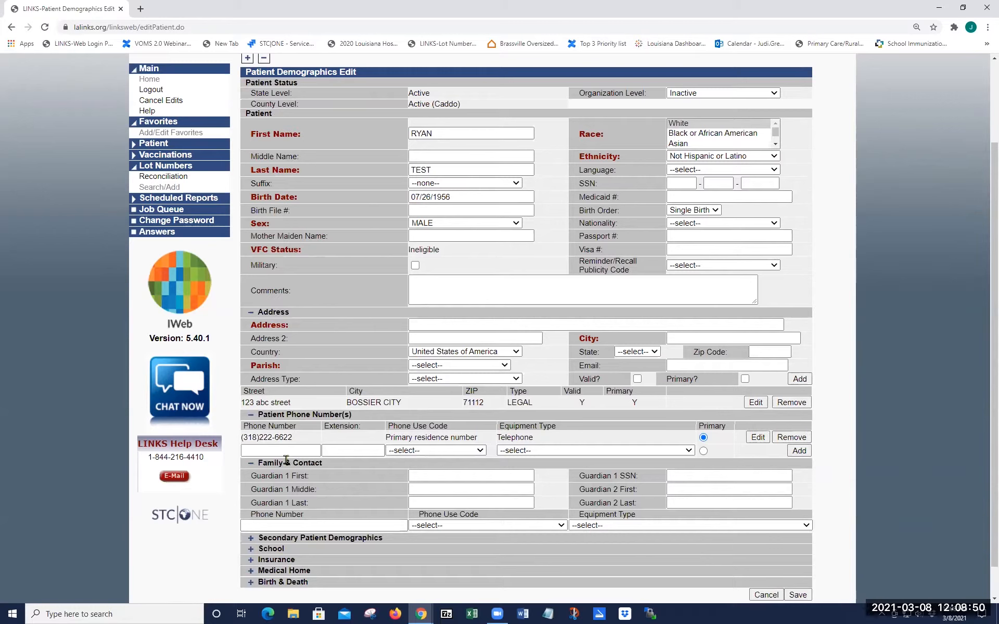
# Step: Add a second phone number as an Other residence Cellular phone
pyautogui.click(265, 450)
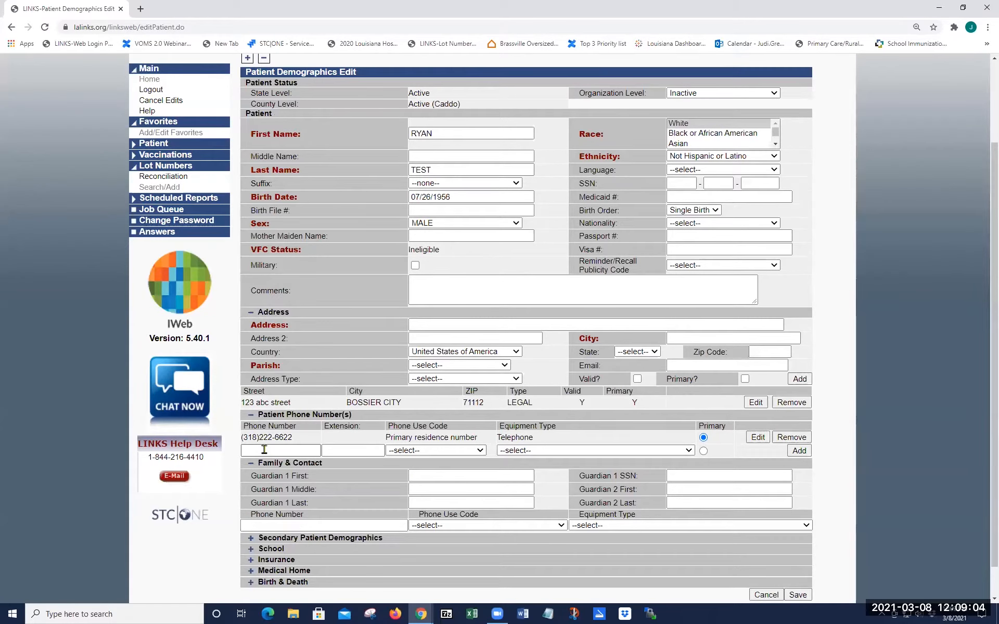
pyautogui.press('Tab')
pyautogui.click(264, 450)
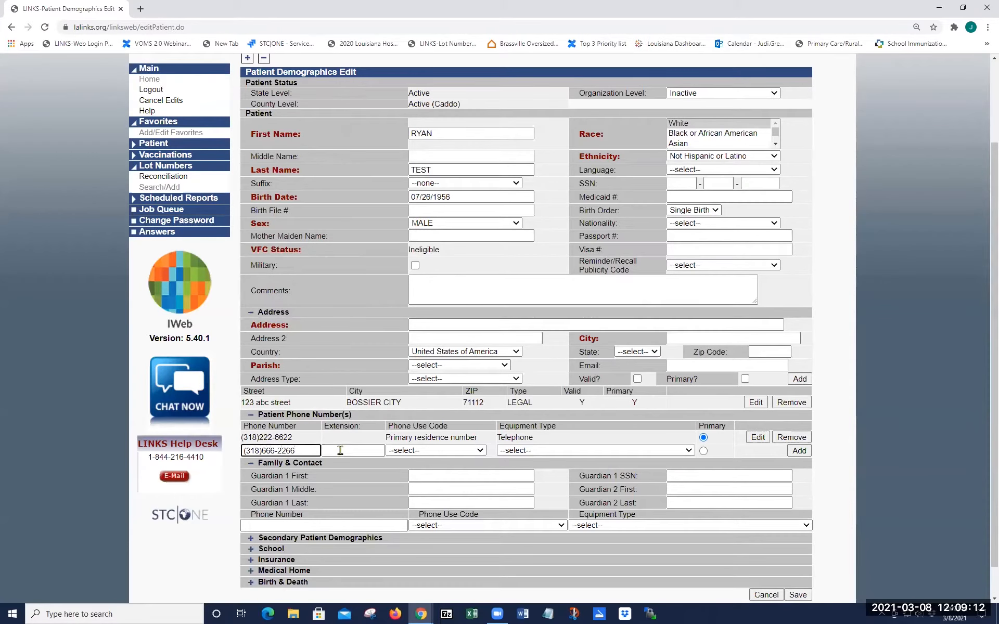
pyautogui.click(402, 451)
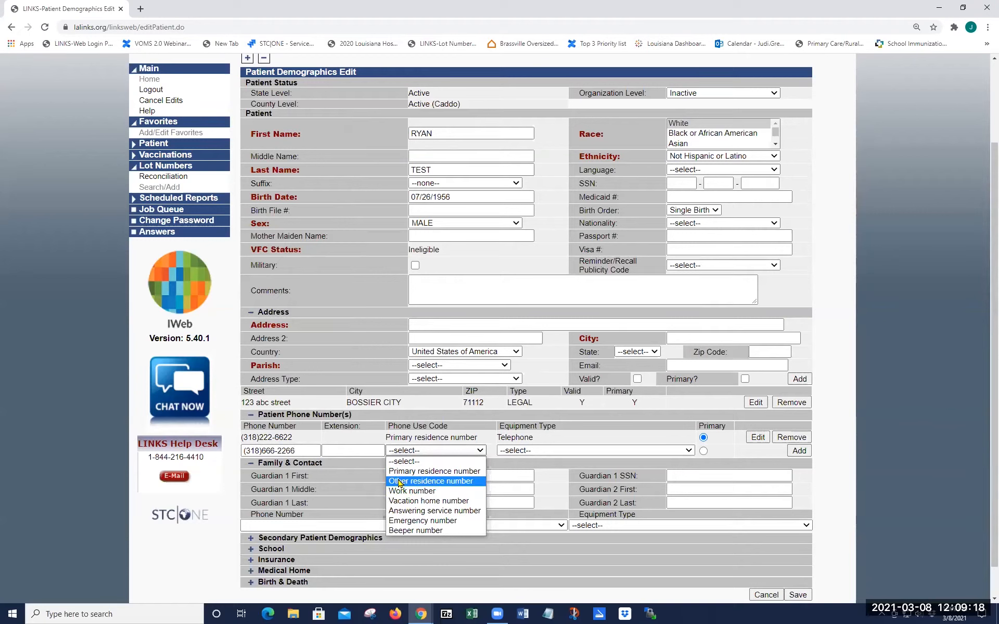
pyautogui.click(401, 481)
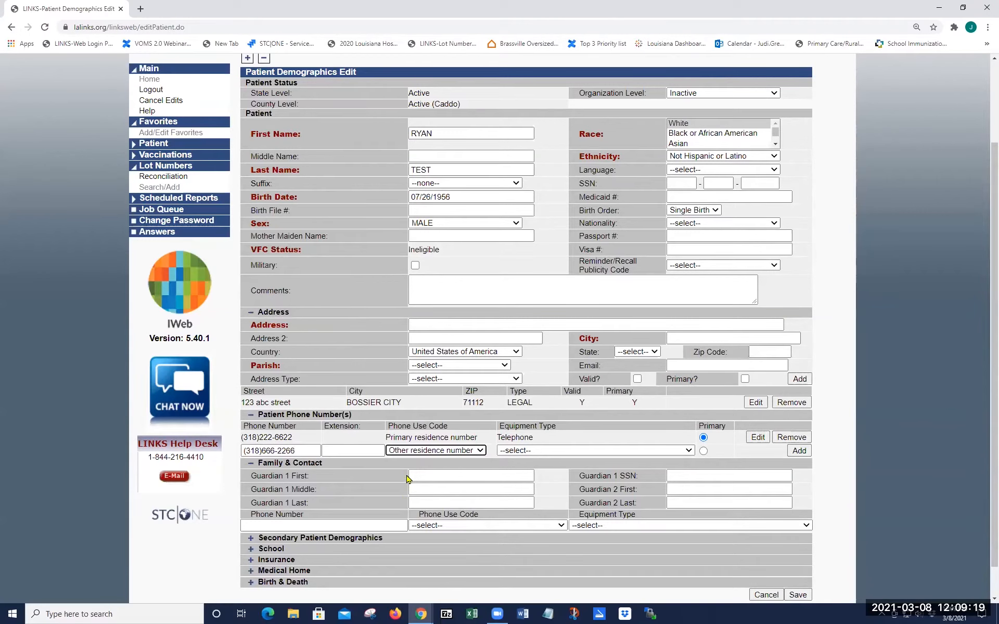
pyautogui.click(517, 452)
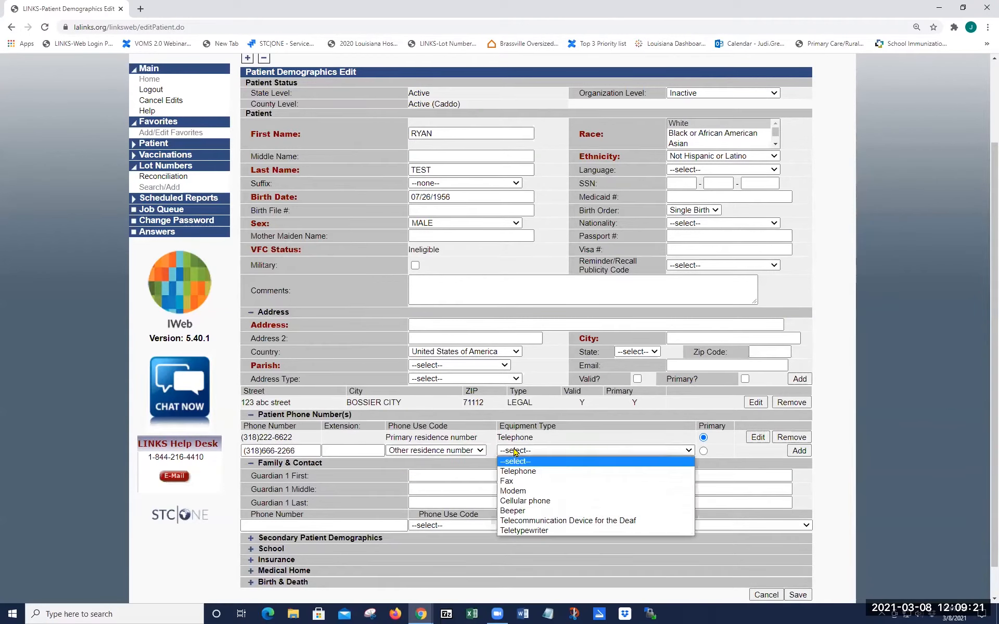
pyautogui.click(519, 500)
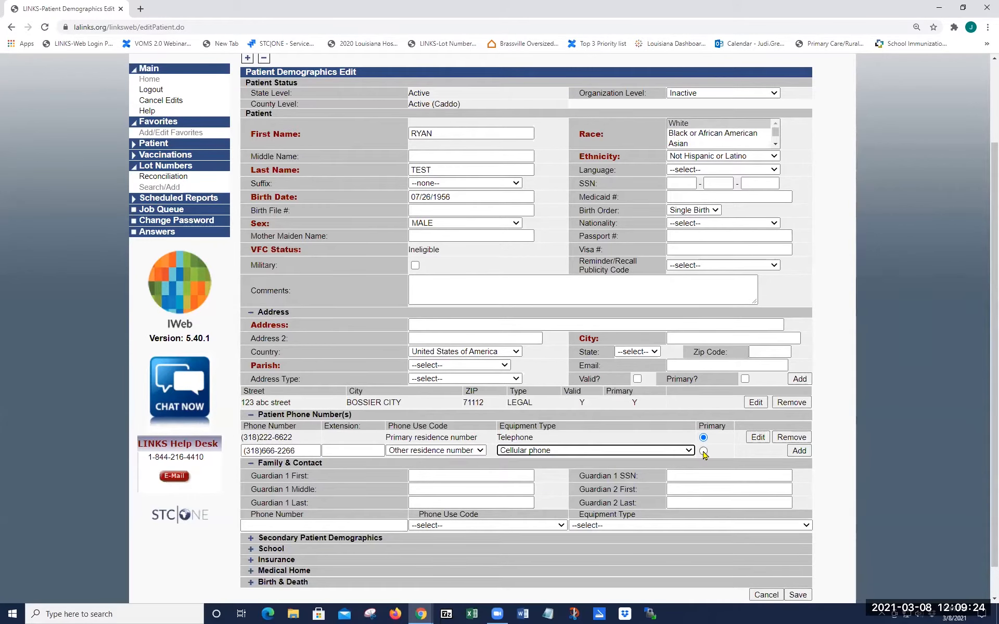
pyautogui.click(799, 451)
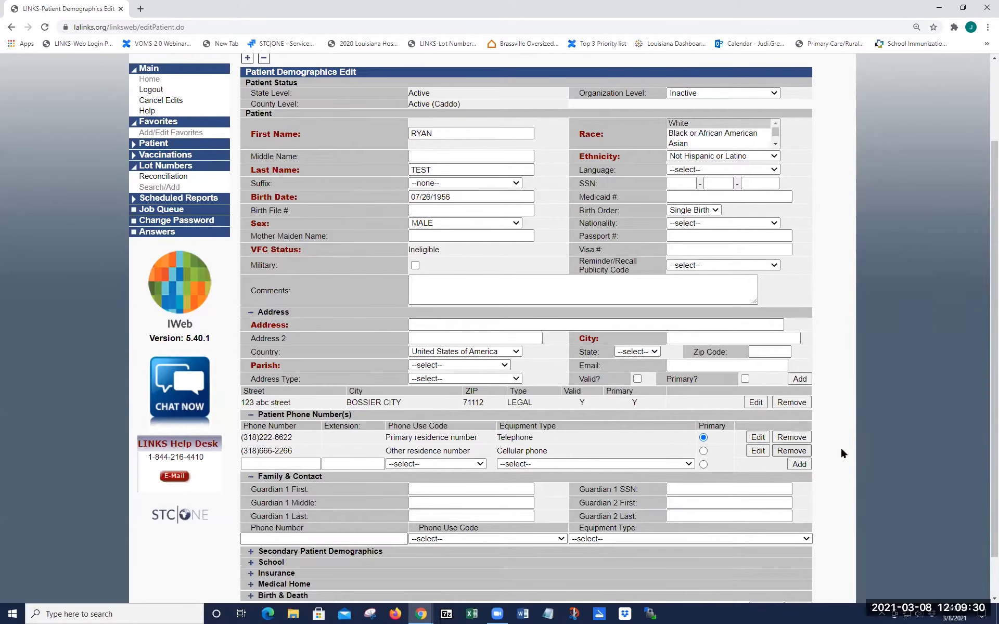
# Step: Save the edited patient record from the bottom of the demographics form
pyautogui.scroll(-1, 846, 451)
pyautogui.scroll(-1, 850, 449)
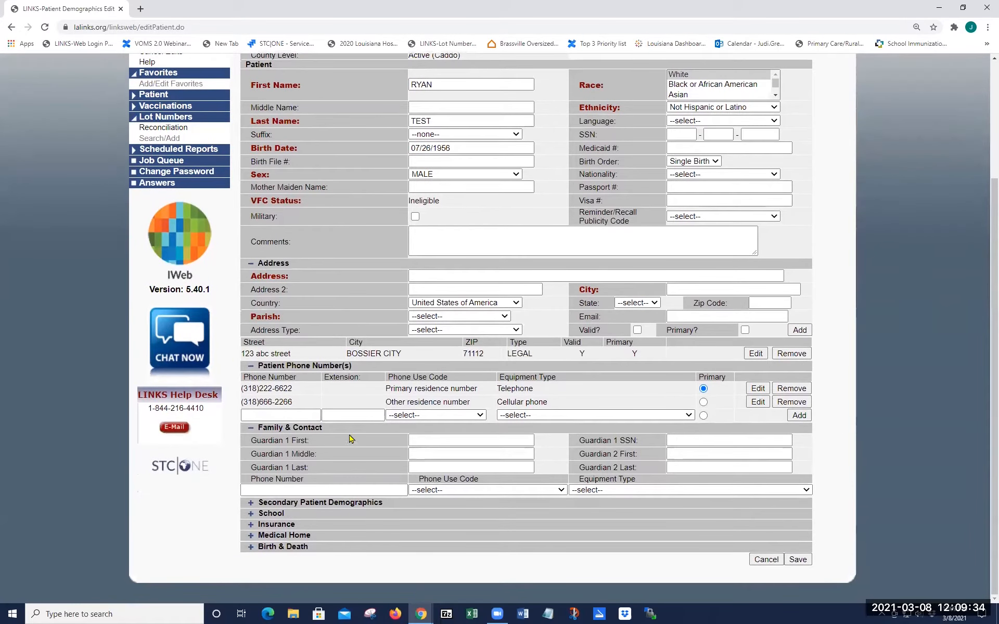
pyautogui.click(797, 560)
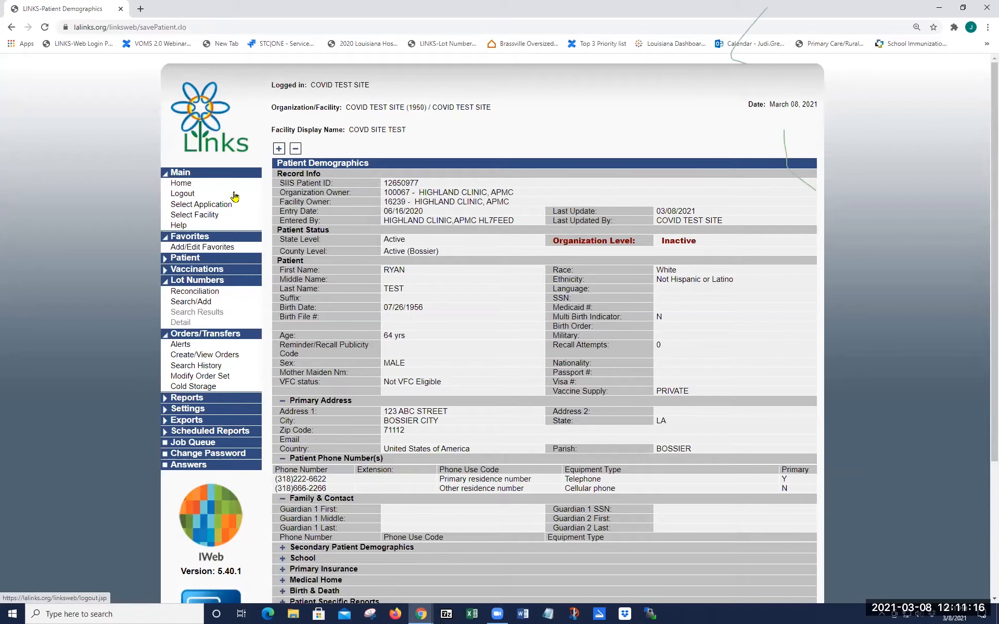
pyautogui.click(190, 260)
pyautogui.click(195, 272)
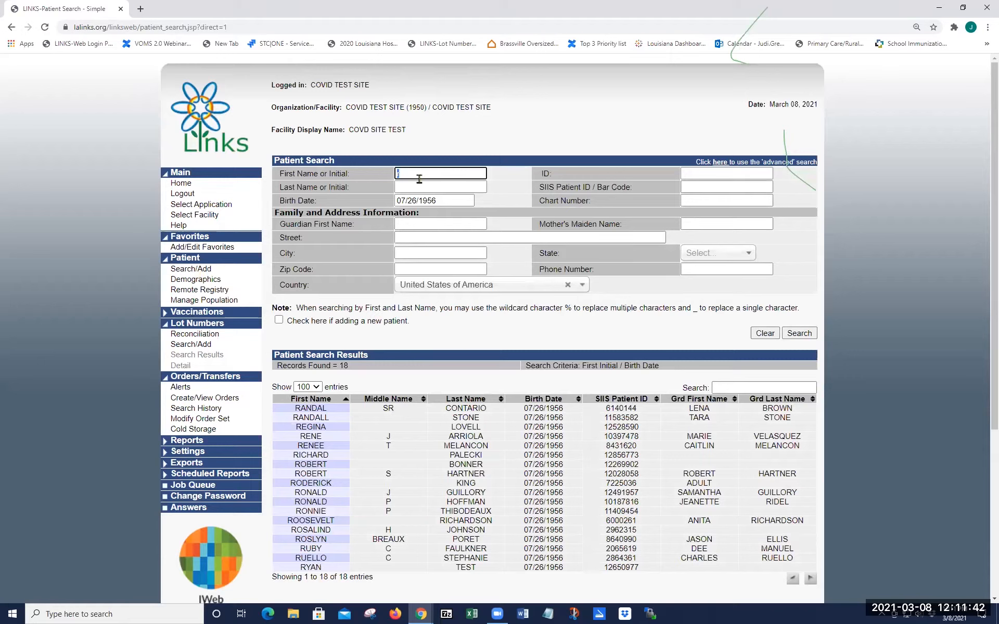
pyautogui.write('f')
pyautogui.press('Tab')
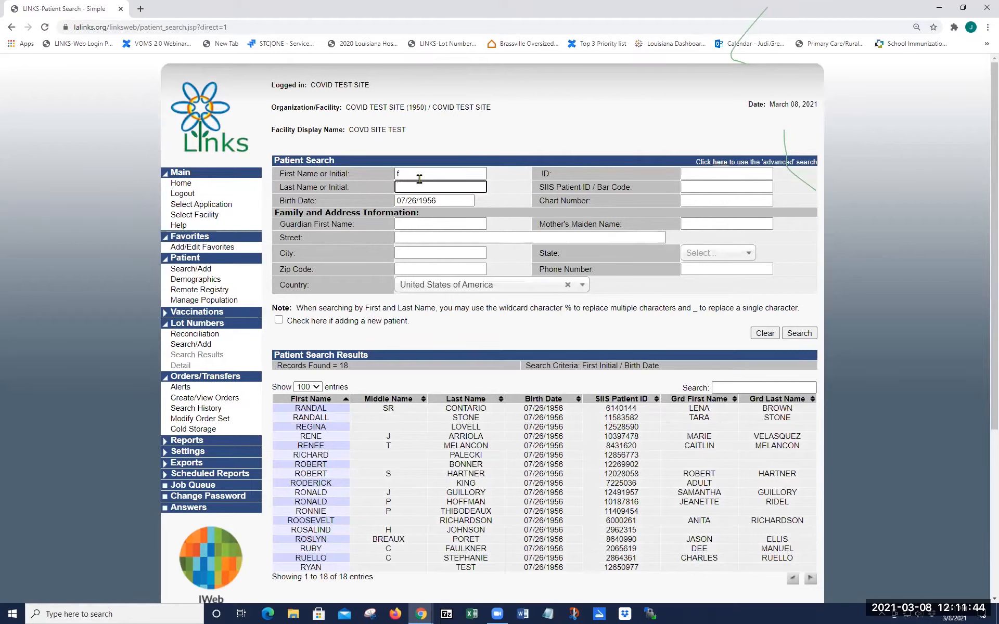
pyautogui.press('Tab')
pyautogui.write('08/25/1955')
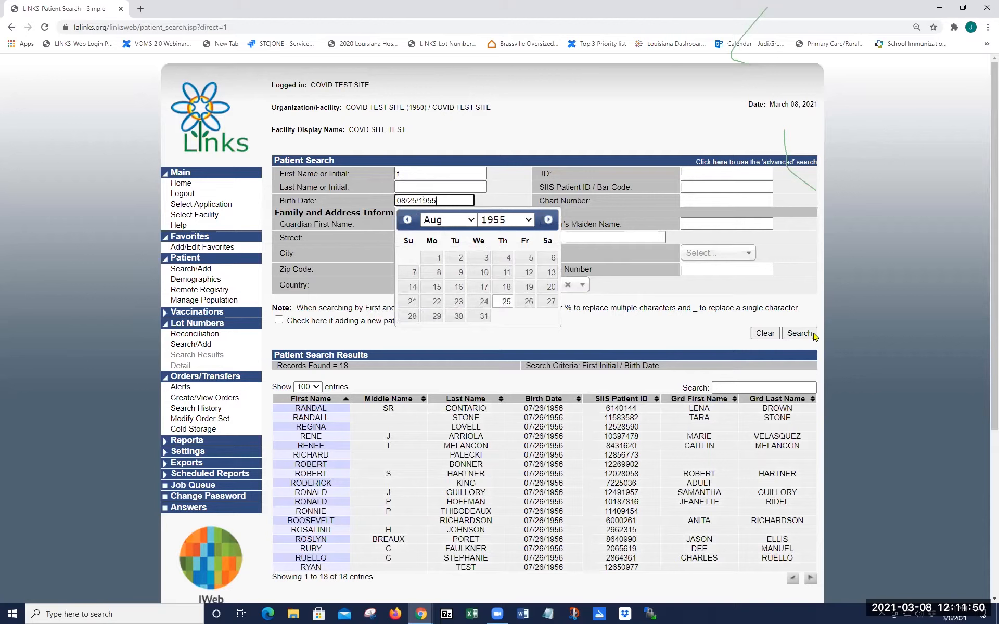
pyautogui.click(801, 333)
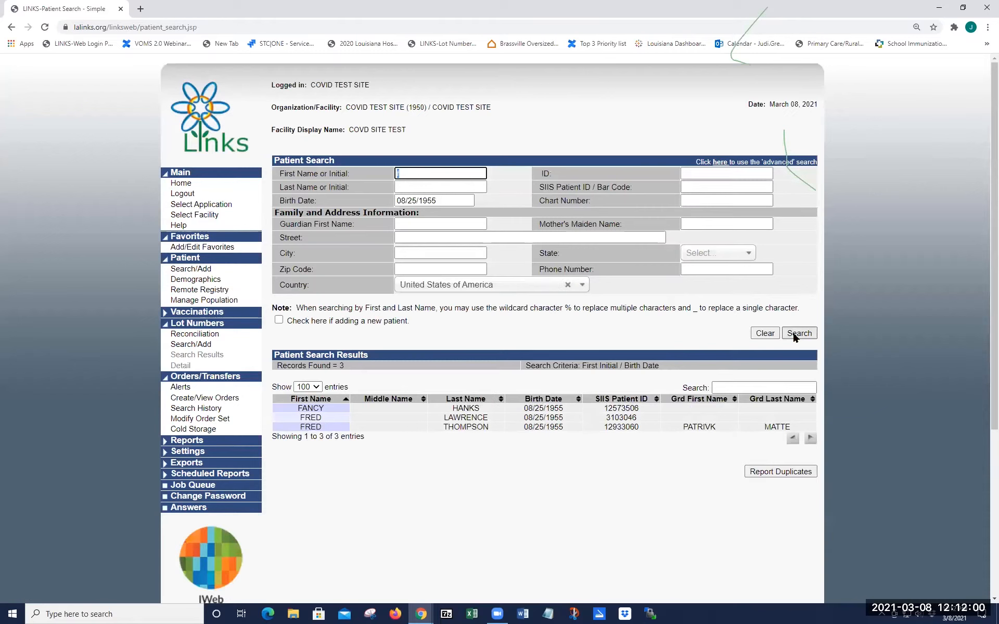
pyautogui.click(503, 399)
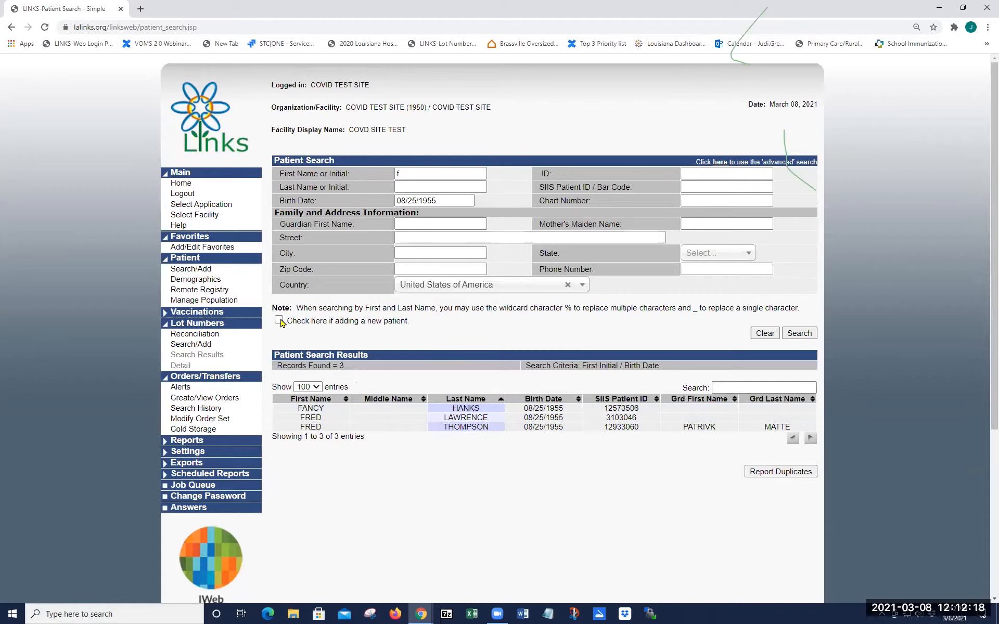
# Step: Mark the search as adding a new patient and enter the test patient's first and last name
pyautogui.tripleClick(306, 320)
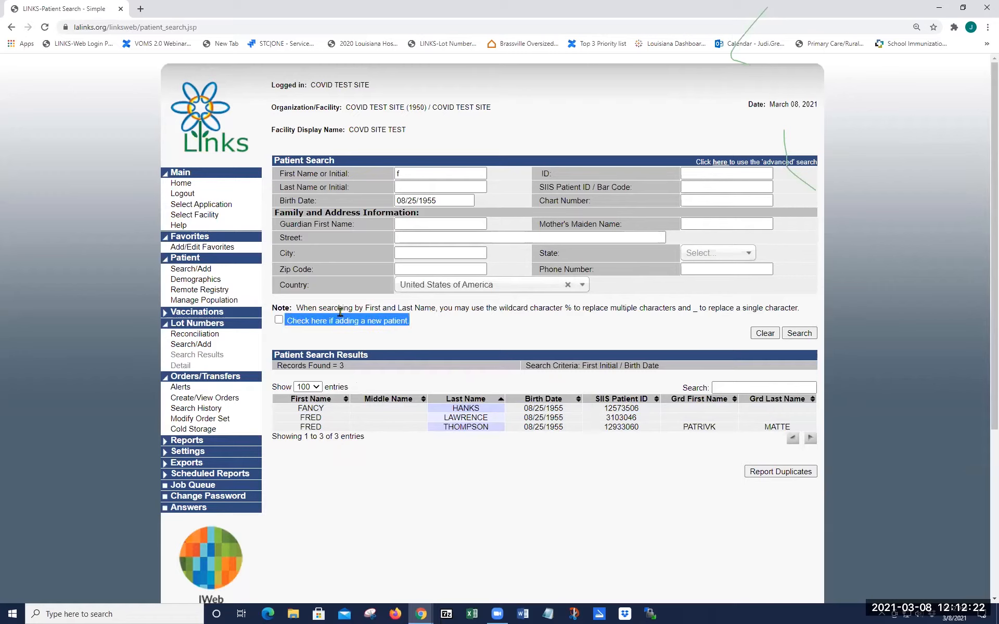
pyautogui.click(279, 320)
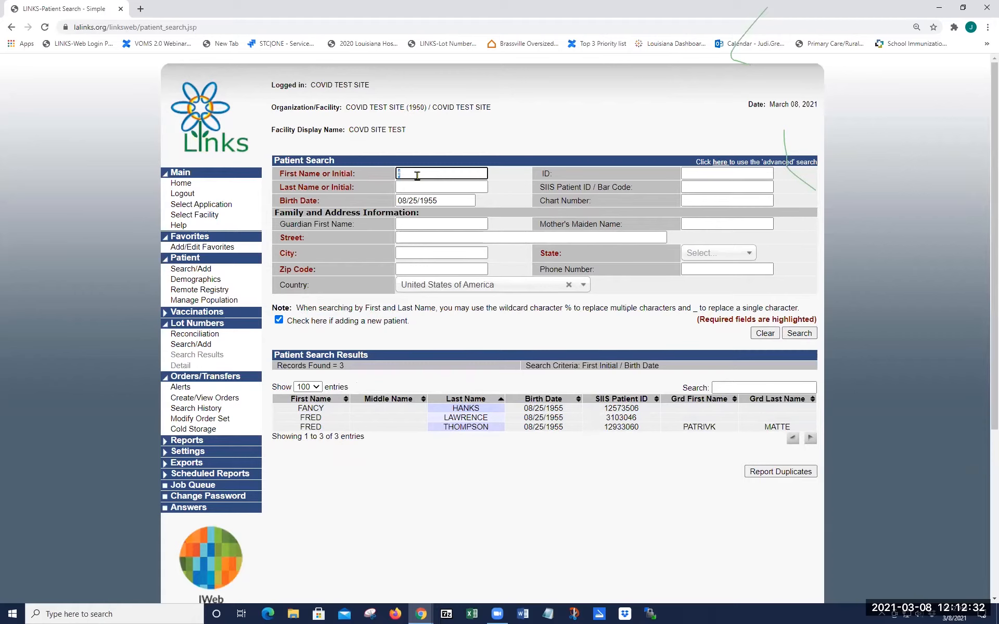
pyautogui.write('f')
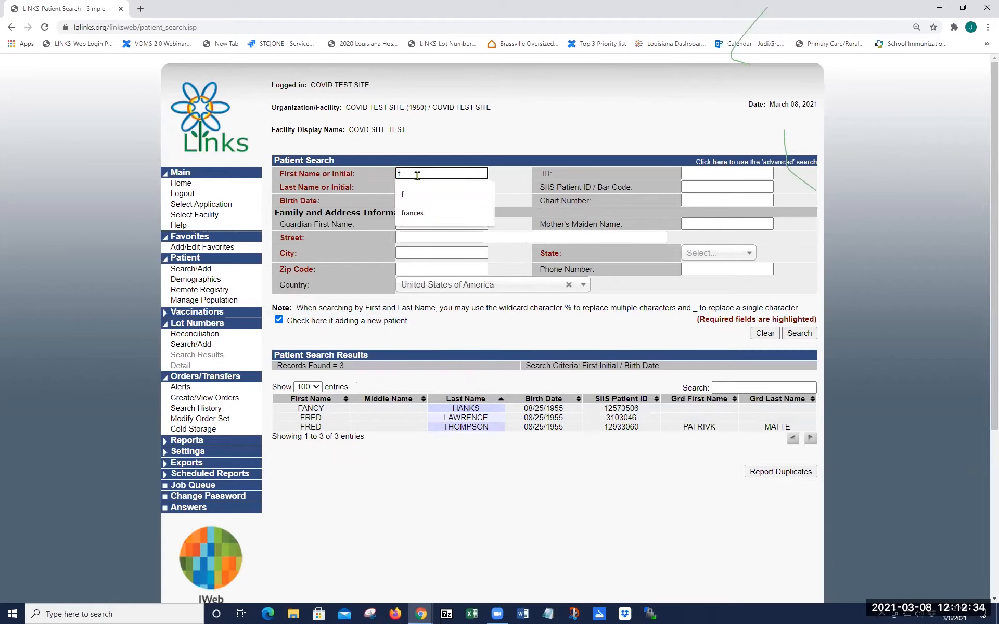
pyautogui.write('rank')
pyautogui.press('Tab')
pyautogui.write('t')
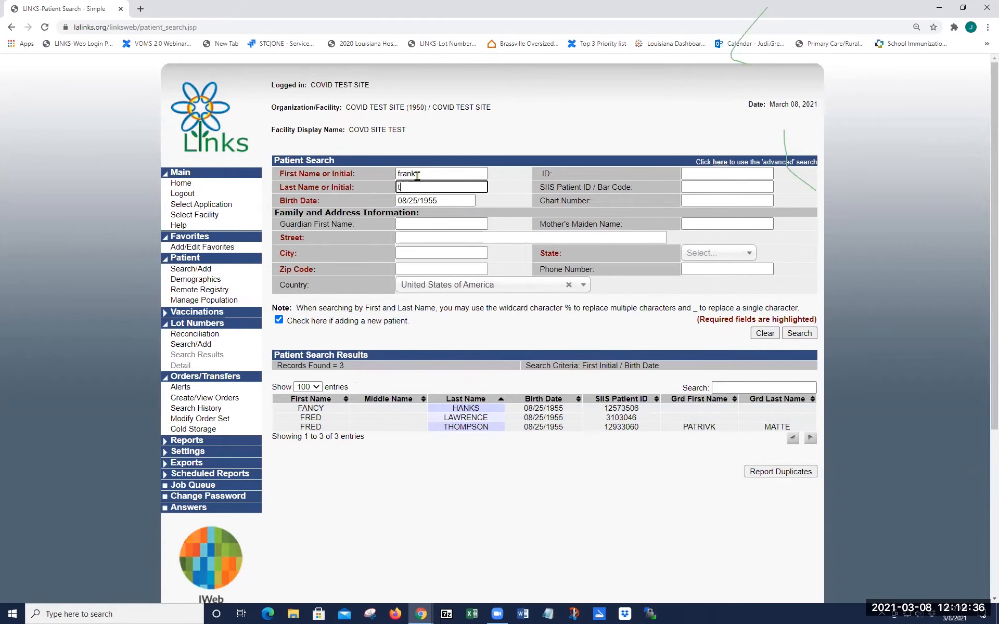
pyautogui.write('est')
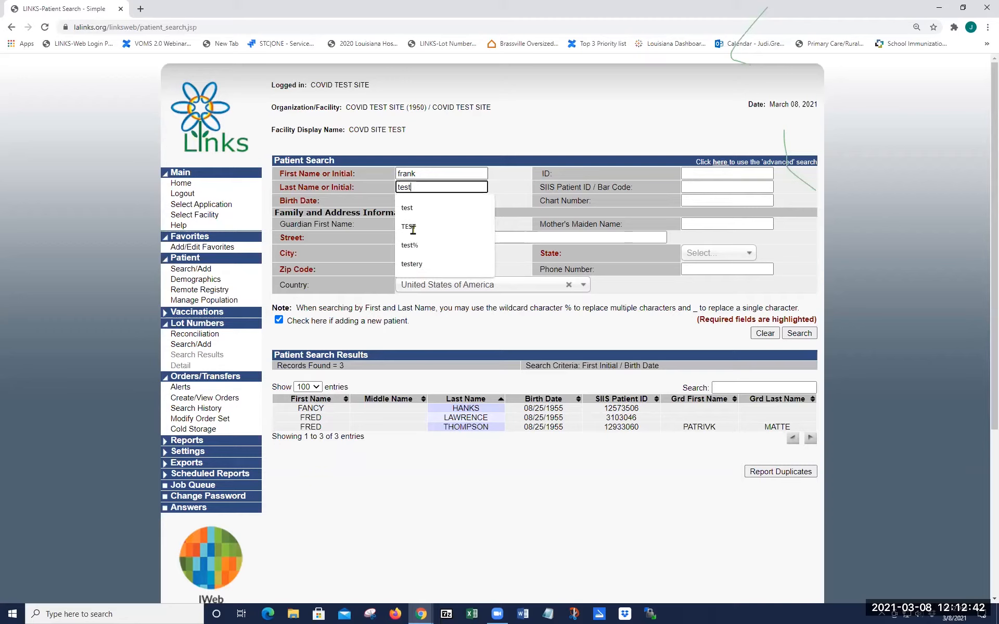
# Step: Enter the patient's street address and zip 71101 so city and state autofill, then search
pyautogui.press('Tab')
pyautogui.press('Tab')
pyautogui.press('Tab')
pyautogui.write('123 abc s')
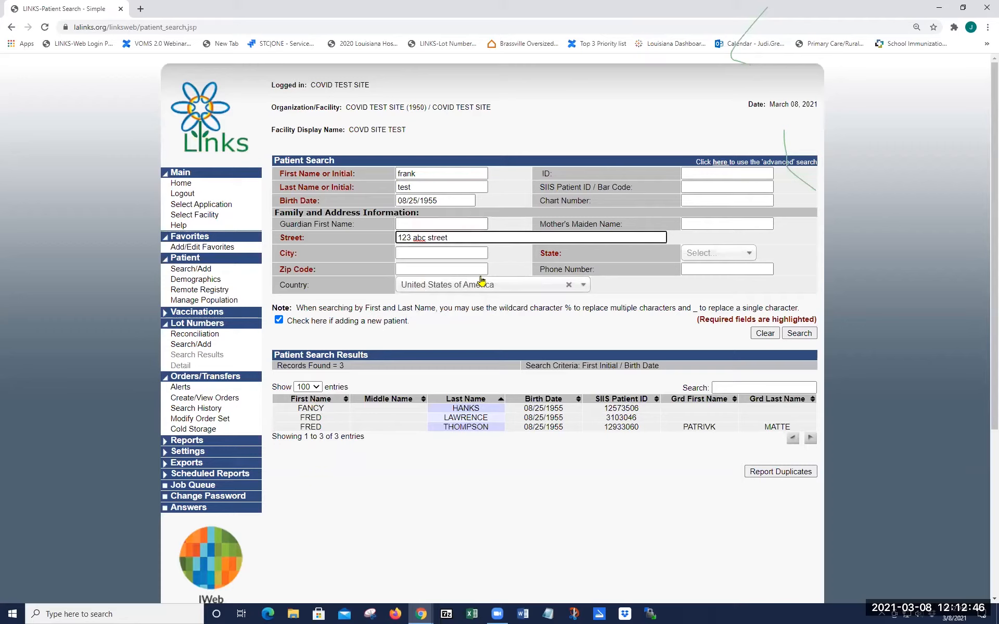
pyautogui.click(447, 266)
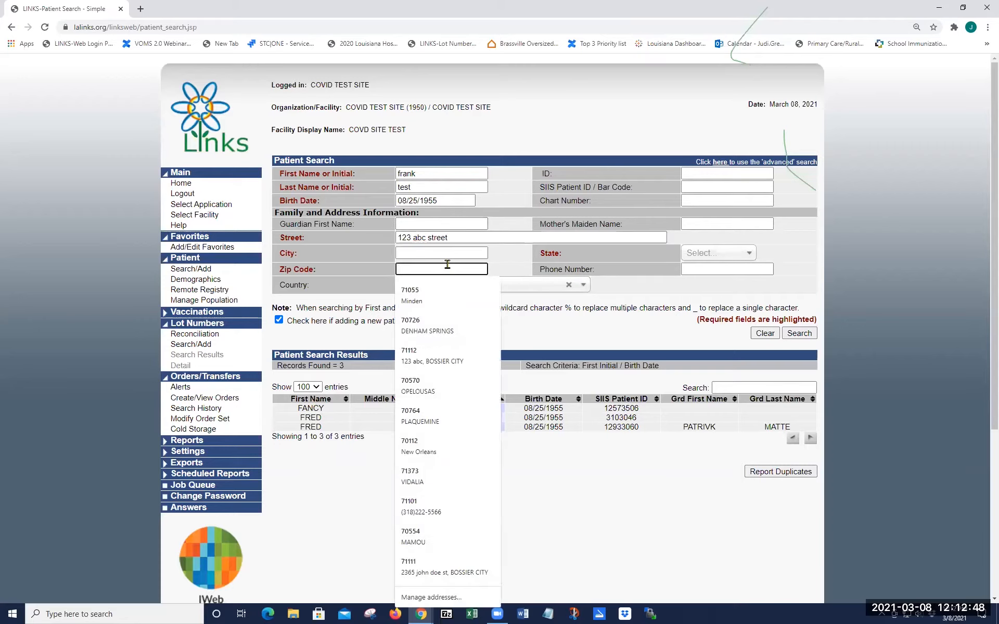
pyautogui.write('71101')
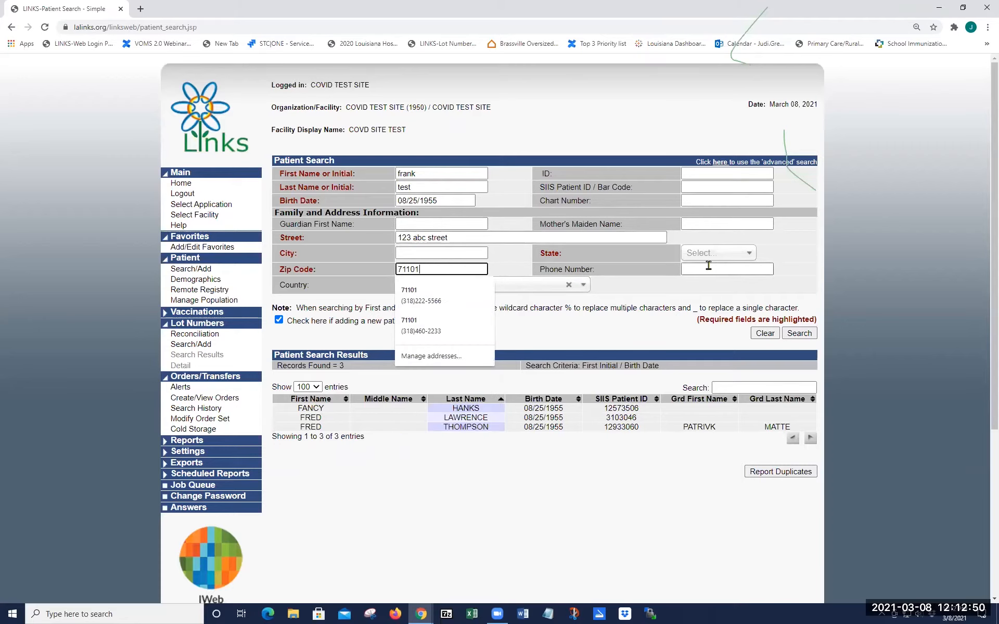
pyautogui.click(708, 268)
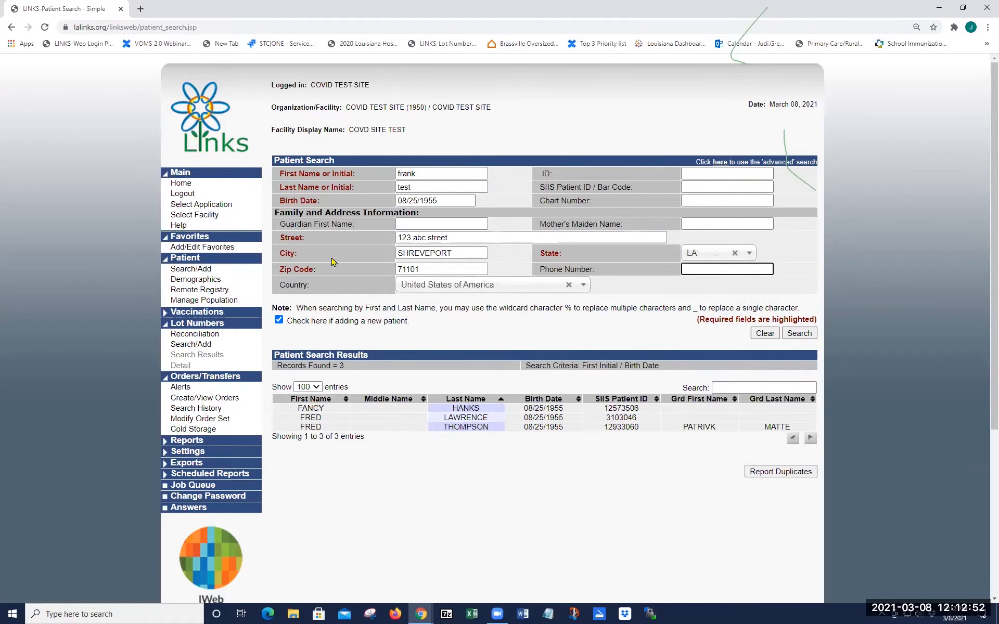
pyautogui.click(804, 333)
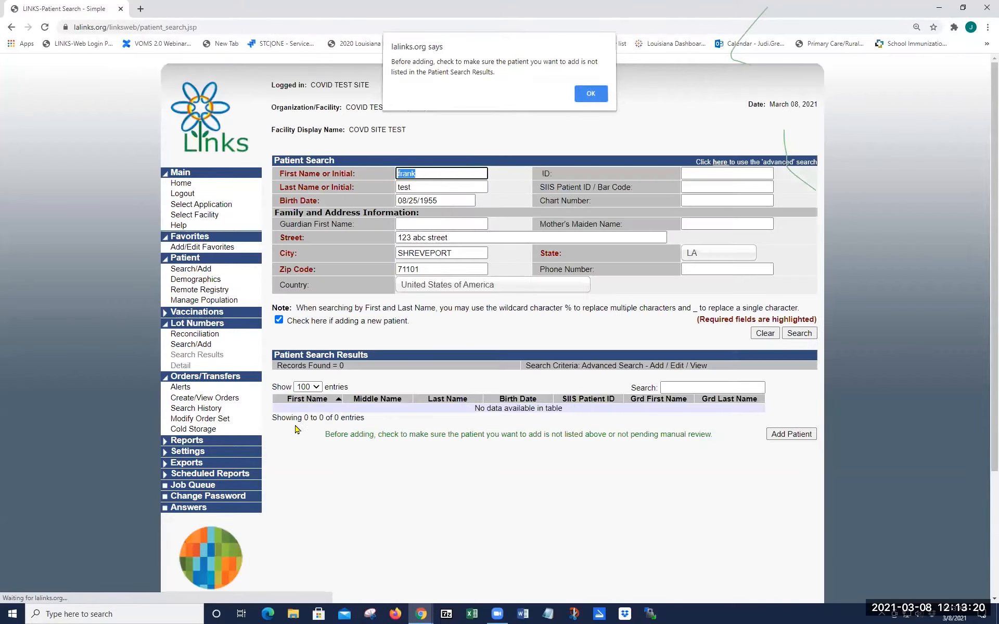
# Step: Dismiss the check-before-adding reminder alert
pyautogui.press('Return')
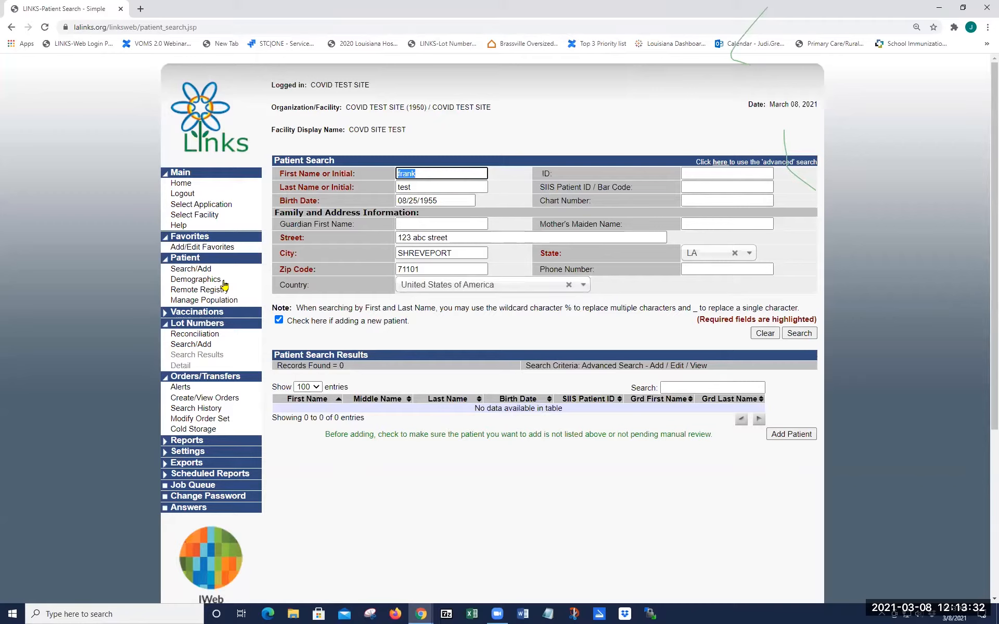
# Step: Add the new patient with Race Black or African American, Ethnicity Not Hispanic or Latino, Sex MALE
pyautogui.click(798, 437)
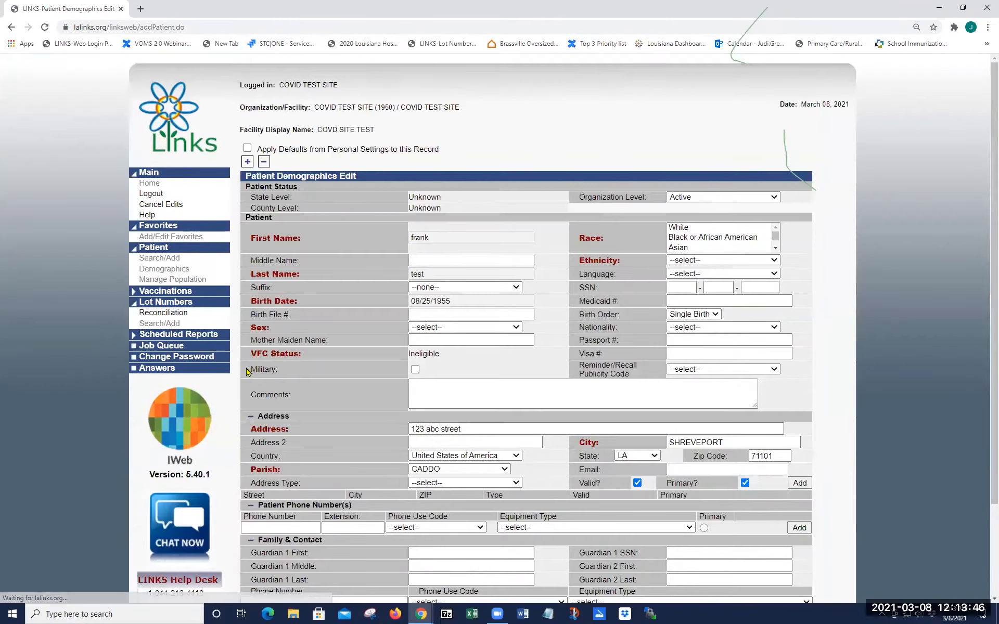
pyautogui.click(710, 238)
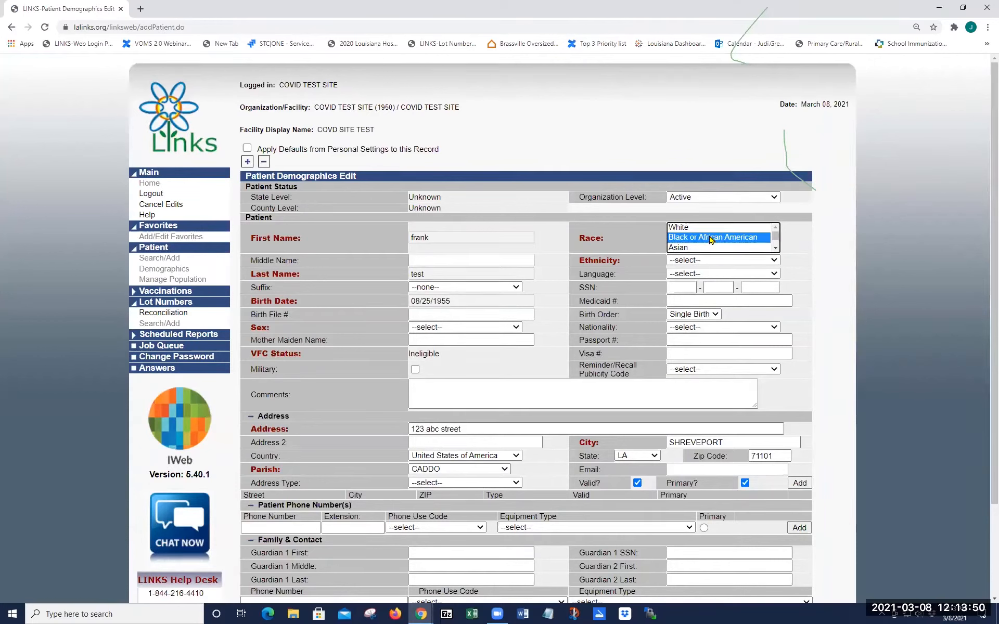
pyautogui.click(694, 261)
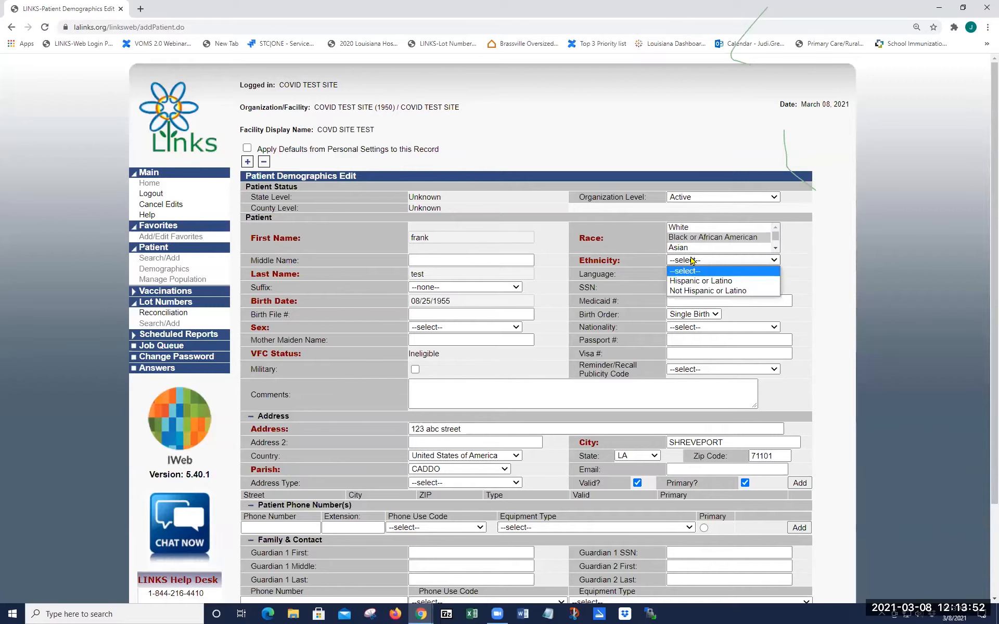
pyautogui.click(693, 292)
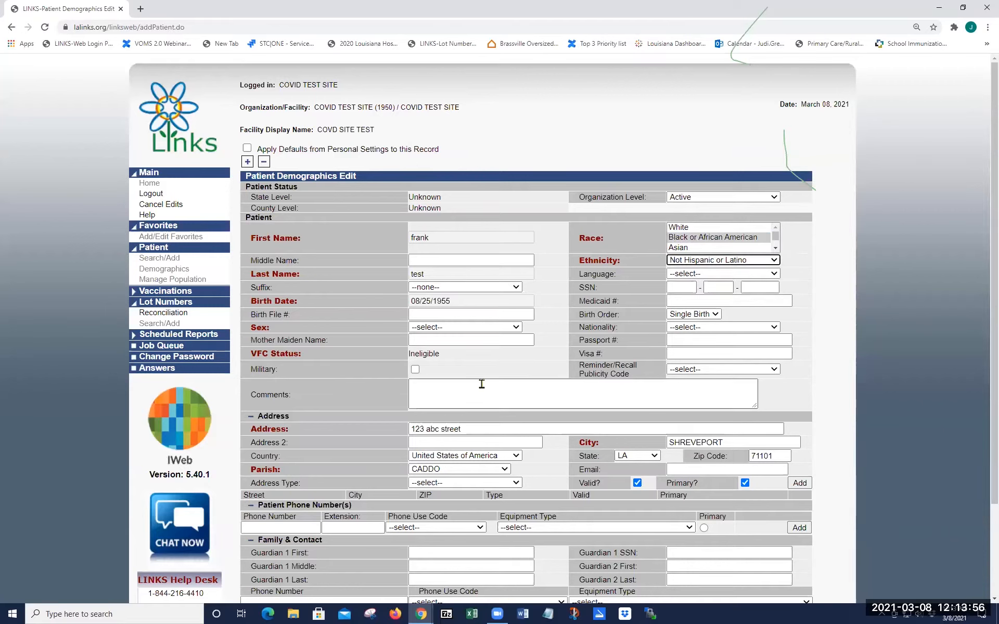
pyautogui.click(431, 327)
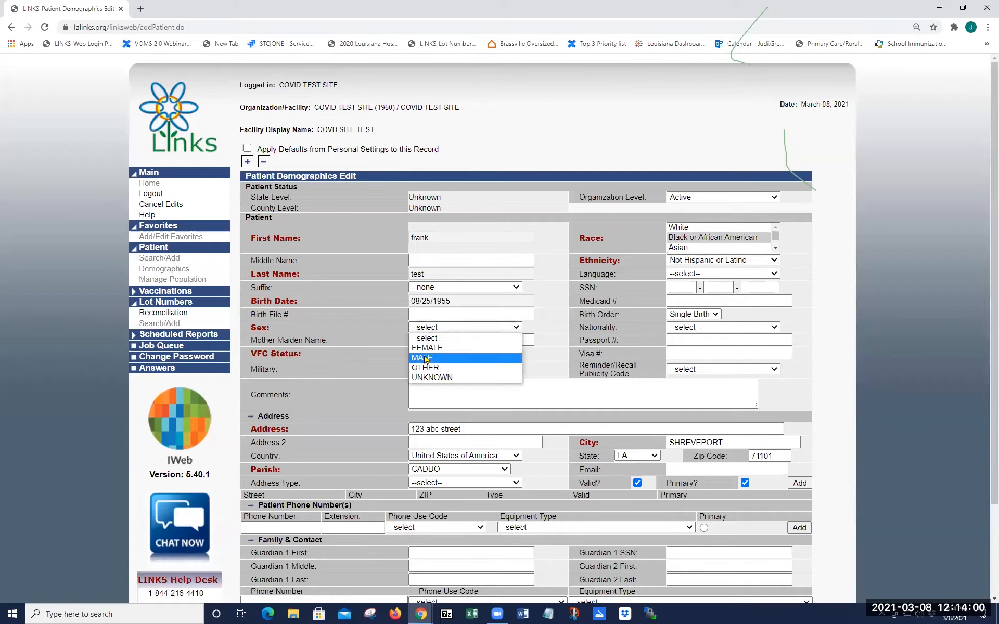
pyautogui.click(425, 359)
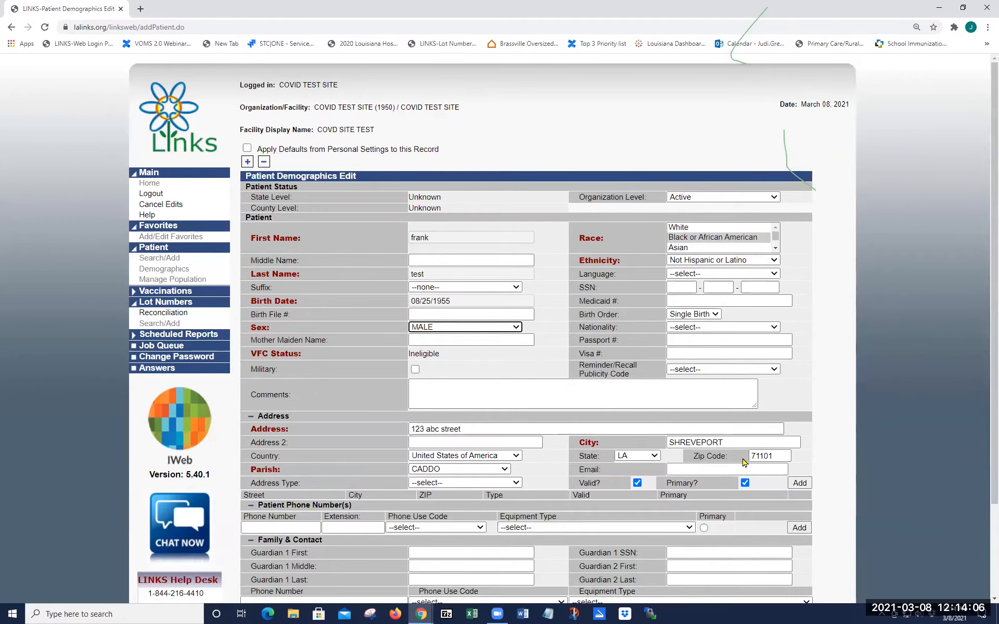
pyautogui.scroll(-1, 572, 417)
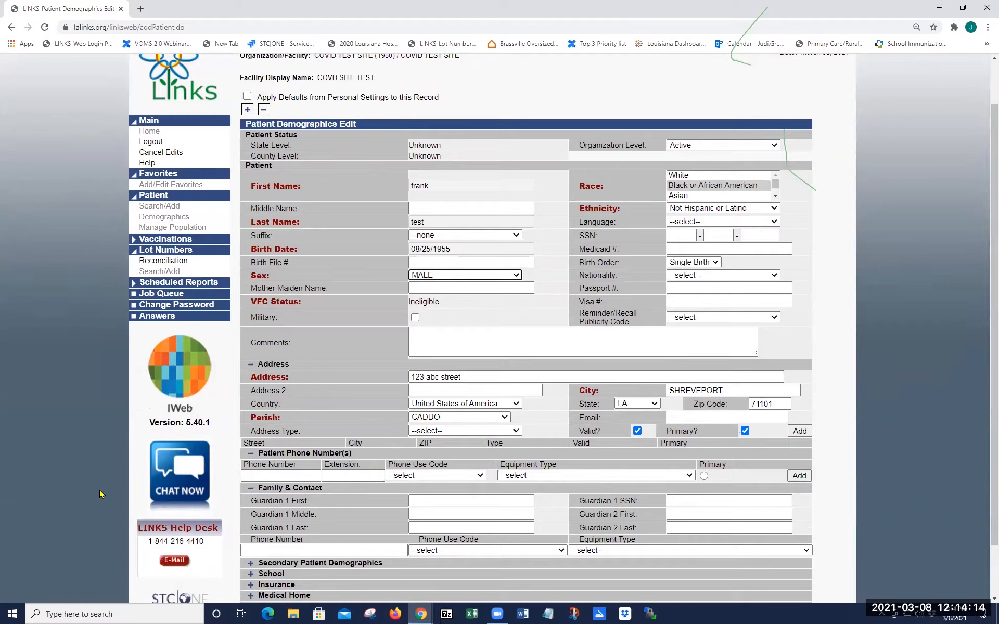
# Step: Enter the patient's e-mail and add the address as the primary Legal address
pyautogui.click(678, 417)
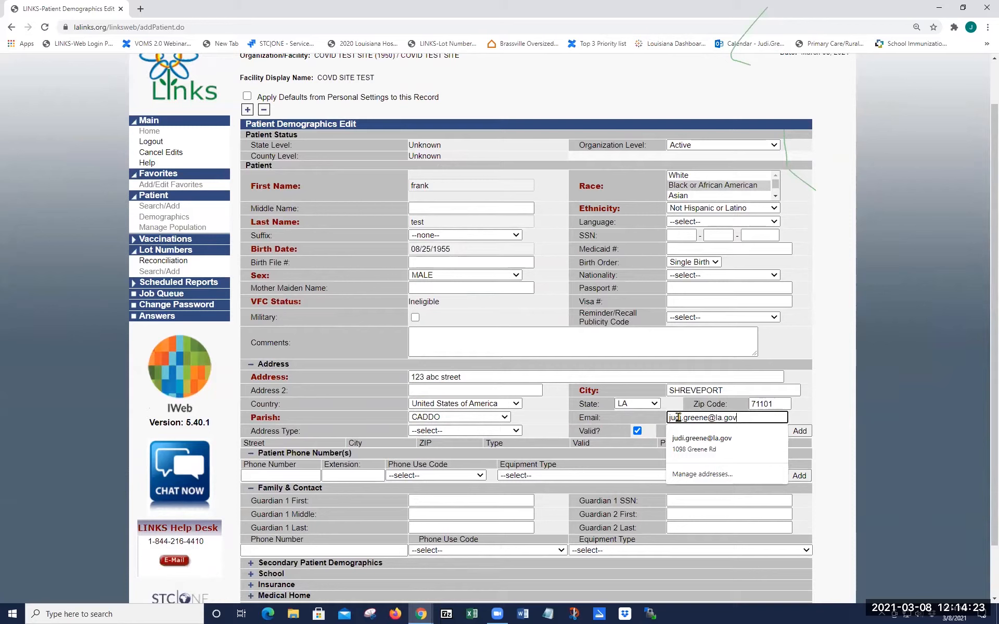
pyautogui.press('Tab')
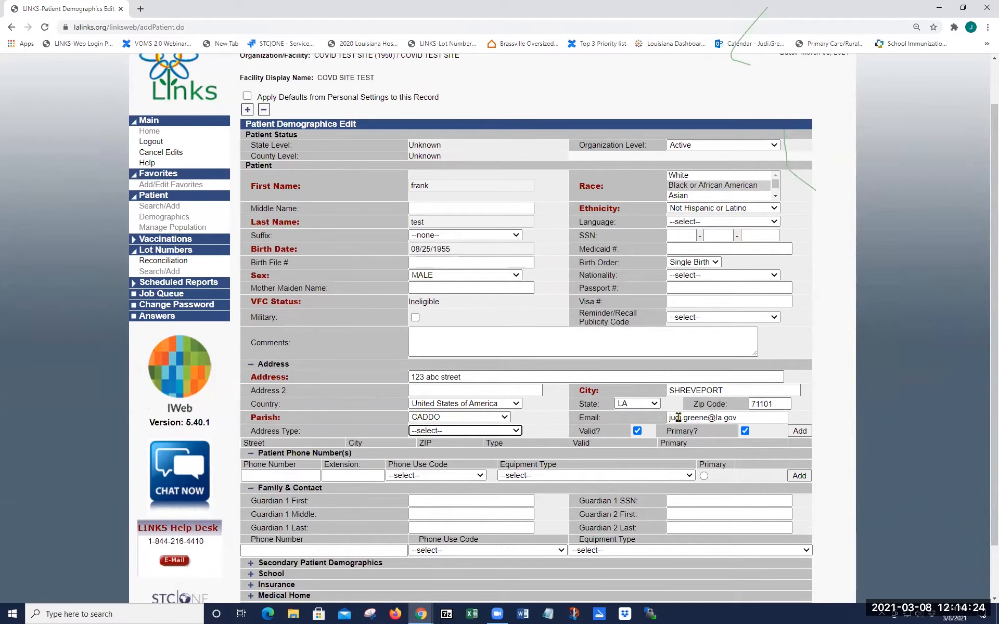
pyautogui.click(456, 431)
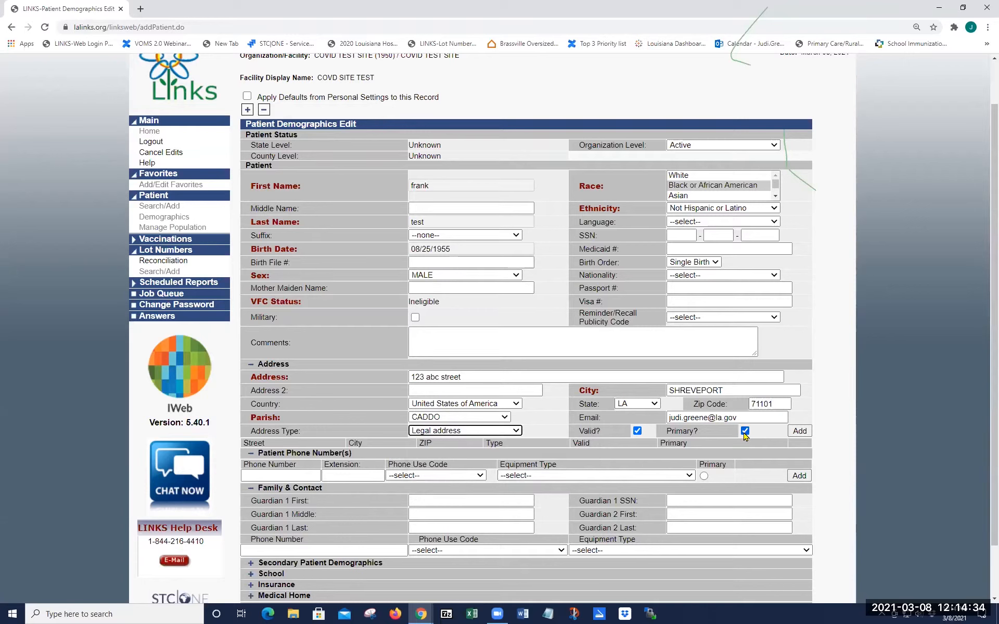
pyautogui.click(801, 431)
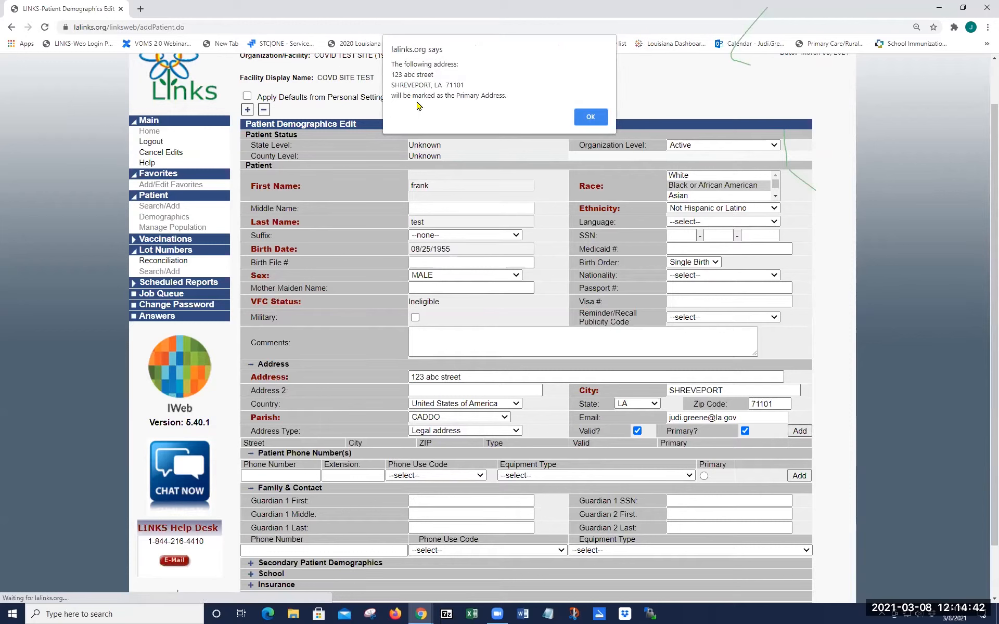
pyautogui.click(585, 118)
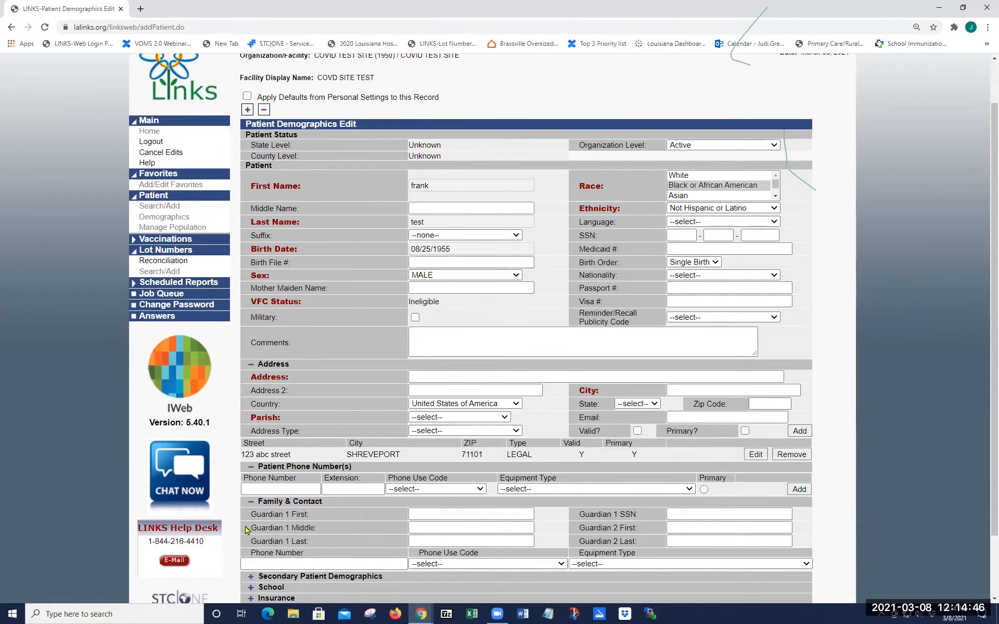
# Step: Add the patient's phone number as a primary residence cellular phone, marked primary
pyautogui.click(262, 488)
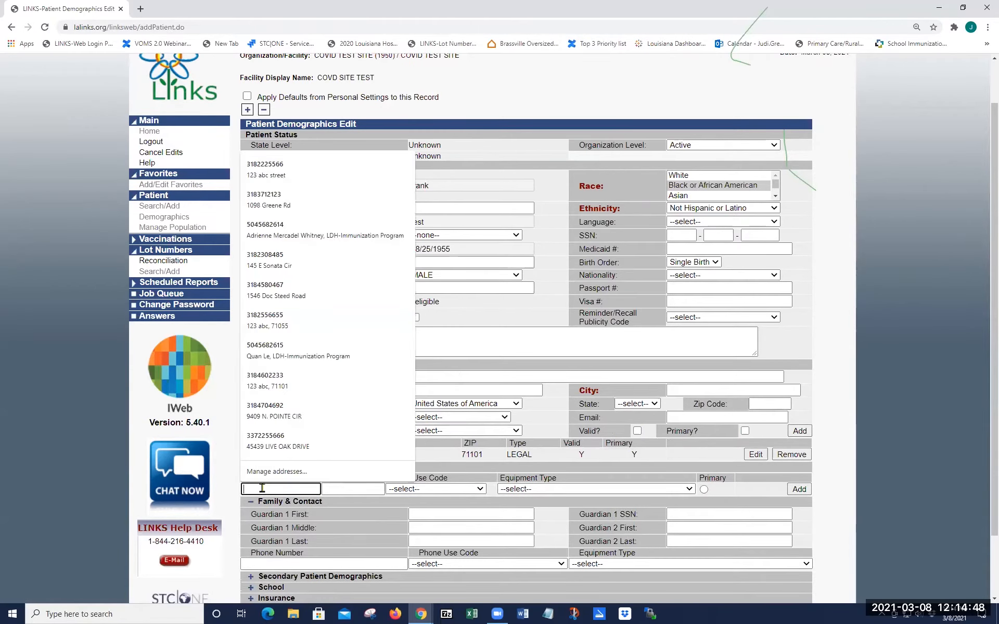
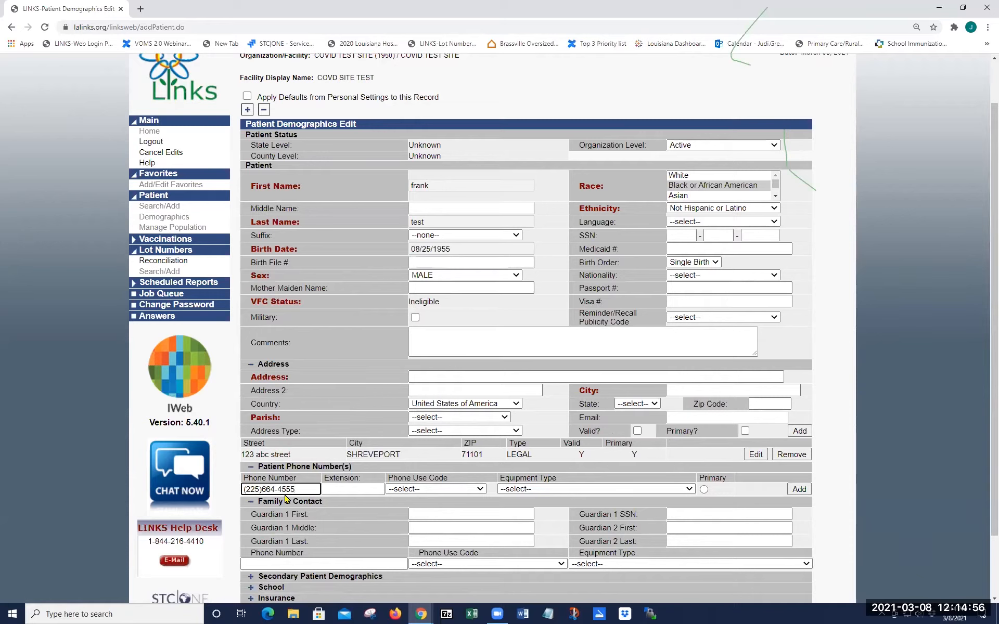
pyautogui.click(431, 489)
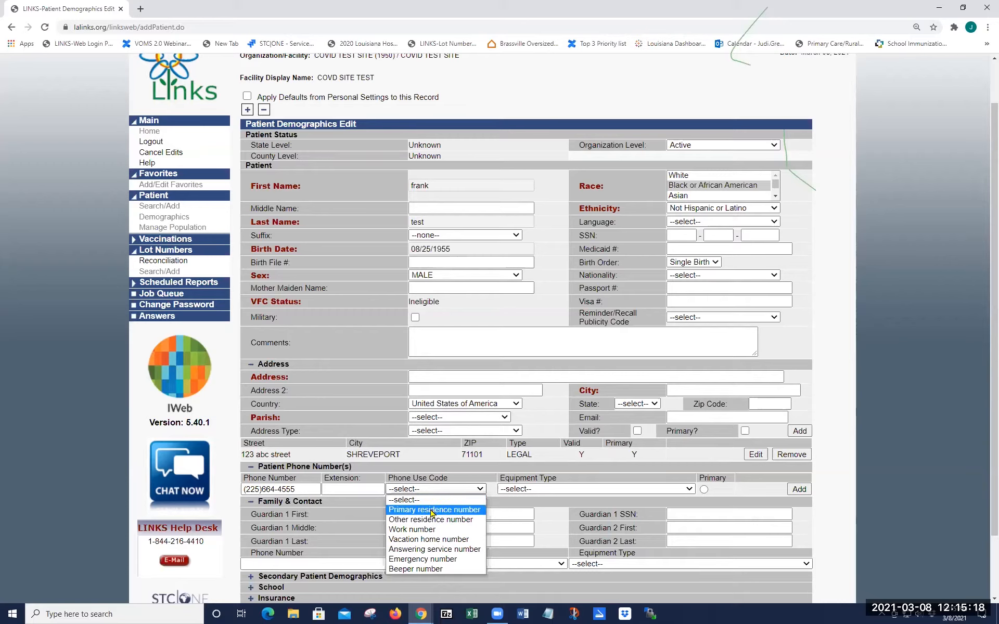
pyautogui.click(432, 511)
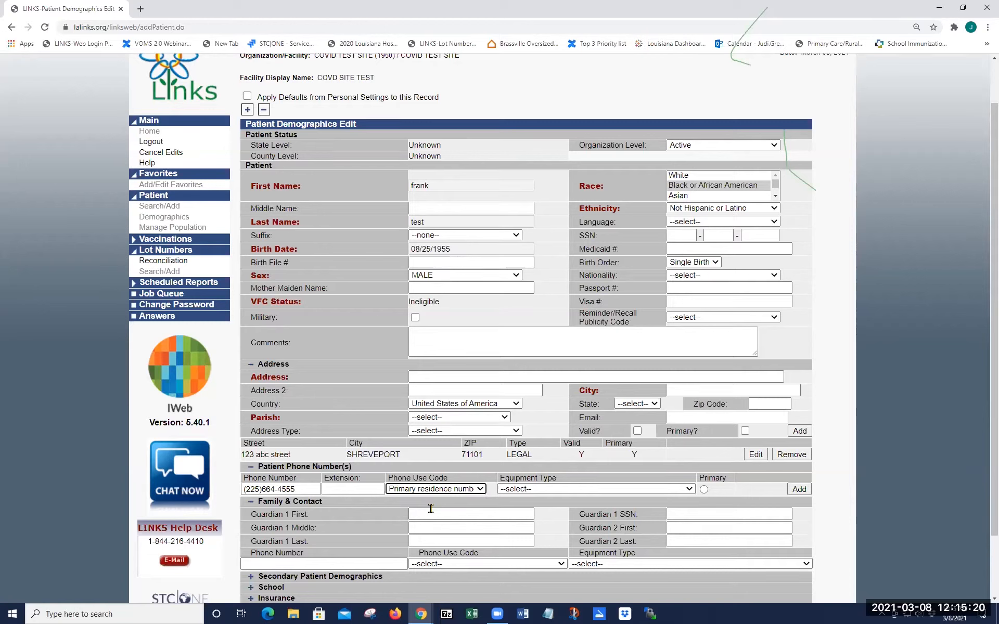
pyautogui.click(542, 489)
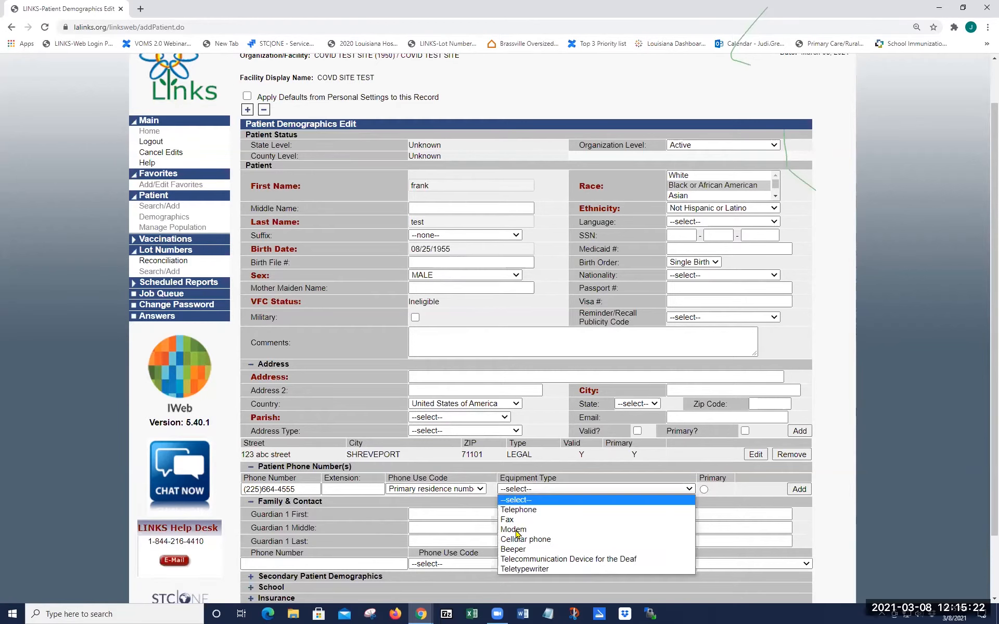
pyautogui.click(523, 539)
pyautogui.click(703, 490)
pyautogui.click(799, 489)
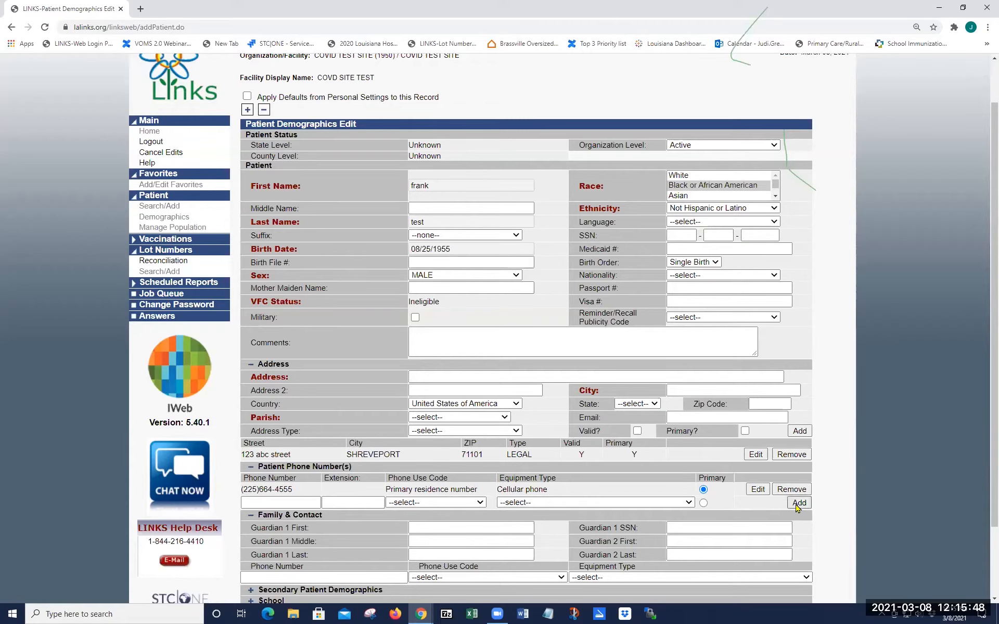
# Step: Save the patient record and reopen it in the Patient Demographics Edit form
pyautogui.scroll(-3, 821, 581)
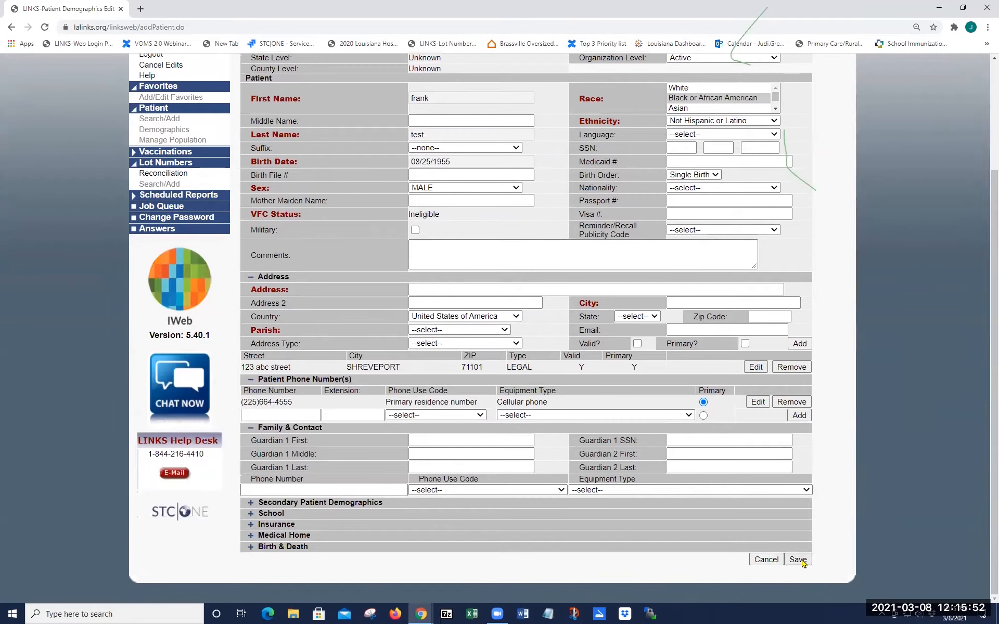
pyautogui.click(797, 559)
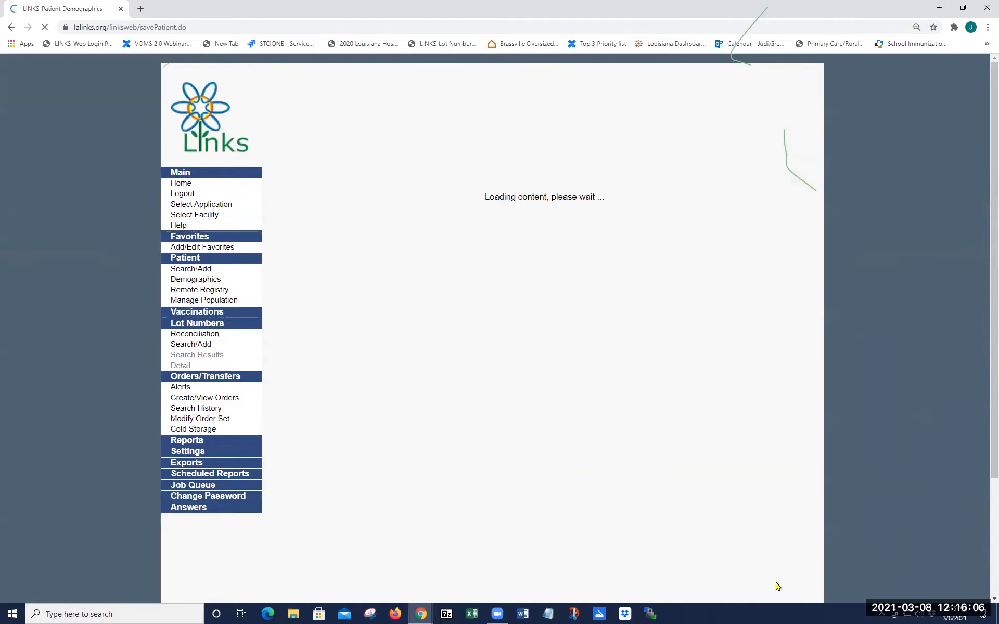
pyautogui.scroll(-1, 833, 577)
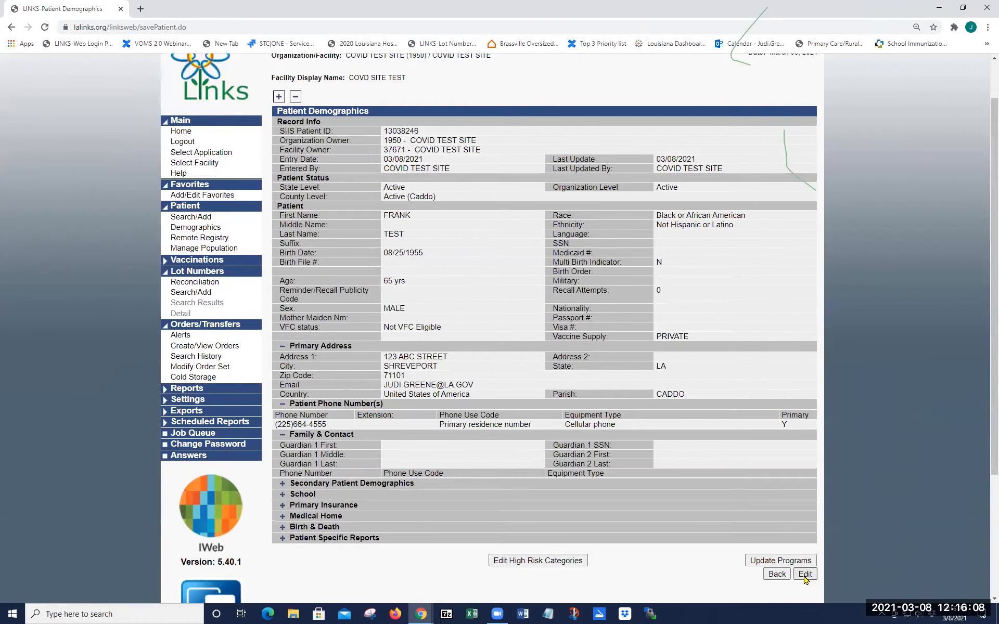
pyautogui.click(805, 575)
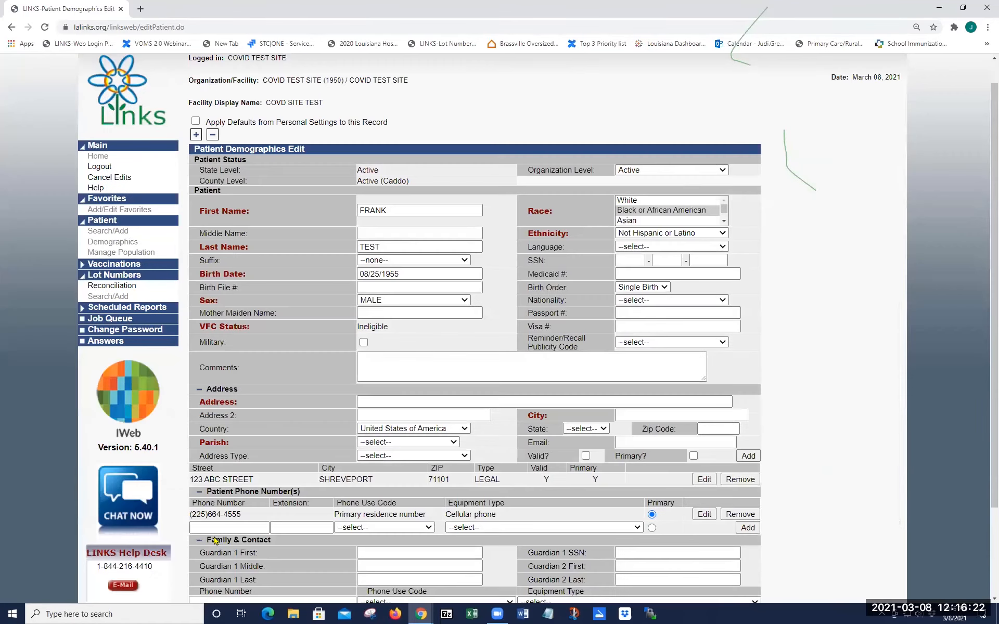
# Step: Enter the patient's chart number under Medical Home and save the record
pyautogui.scroll(-1, 188, 544)
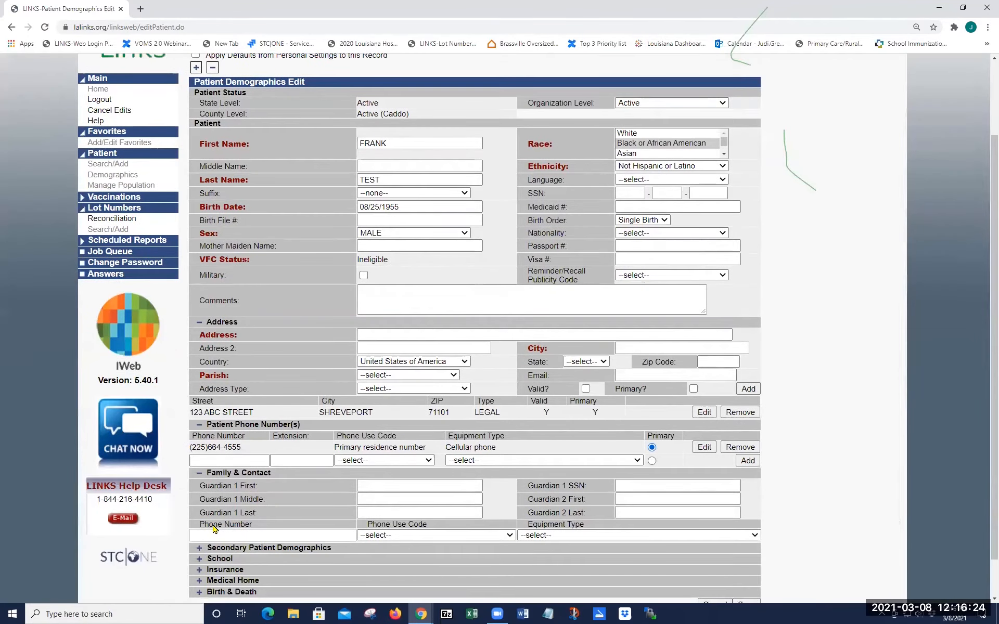
pyautogui.click(231, 581)
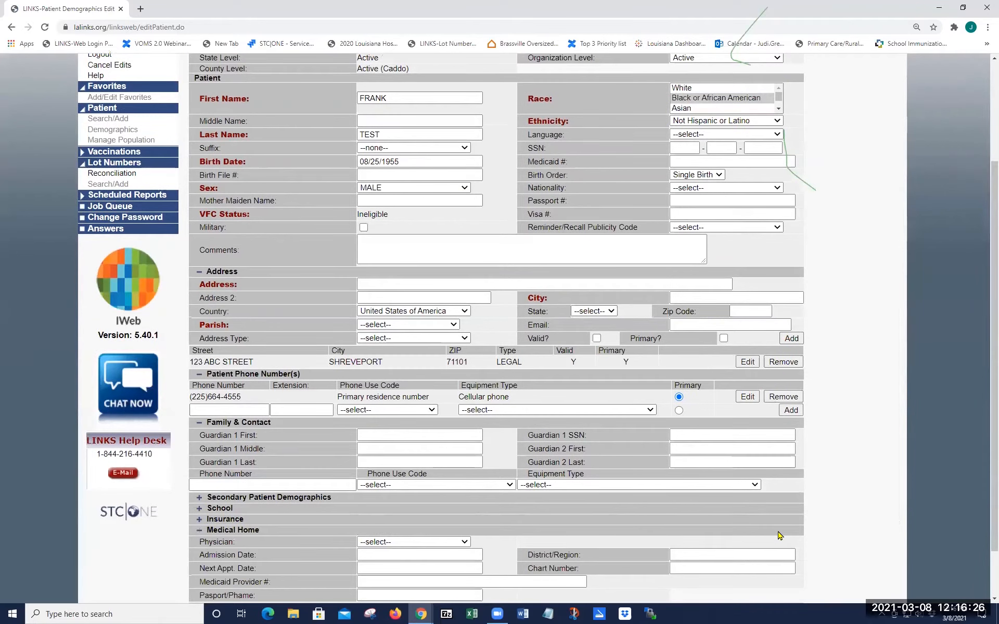
pyautogui.scroll(-1, 704, 511)
pyautogui.click(695, 506)
pyautogui.write('123')
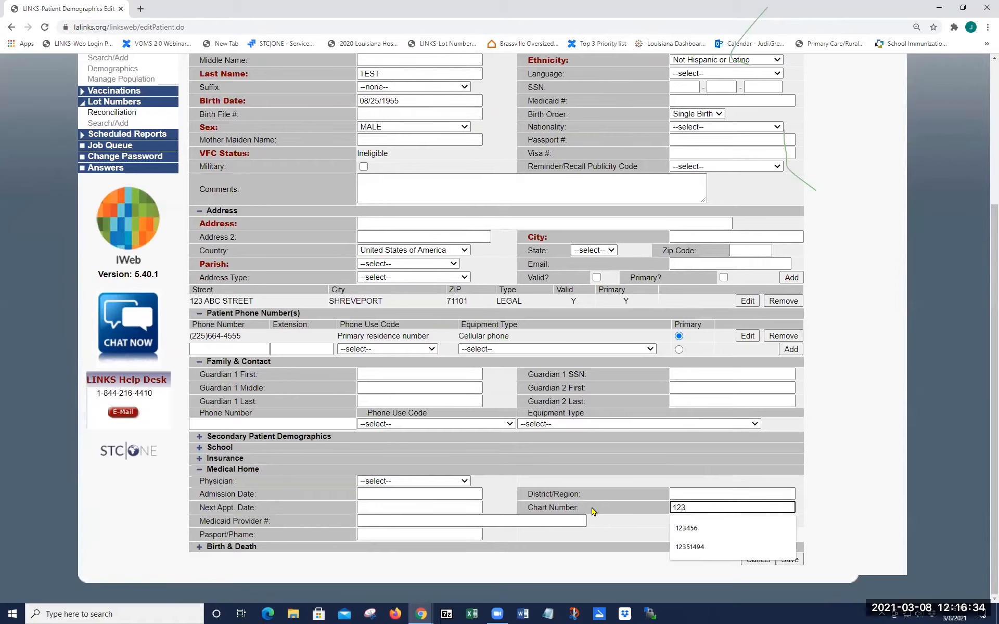
pyautogui.write('1236')
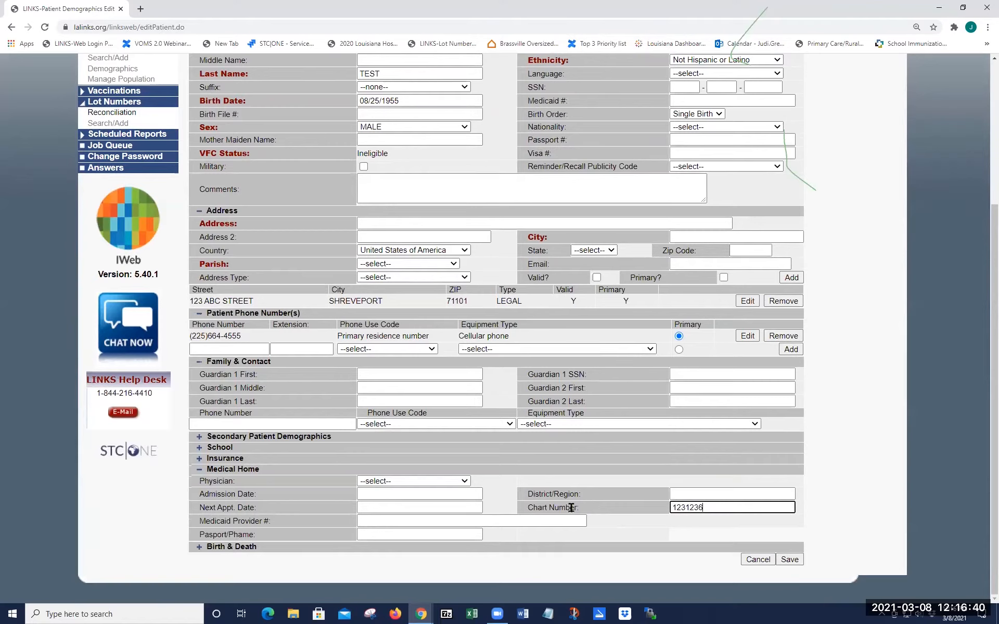
pyautogui.click(789, 560)
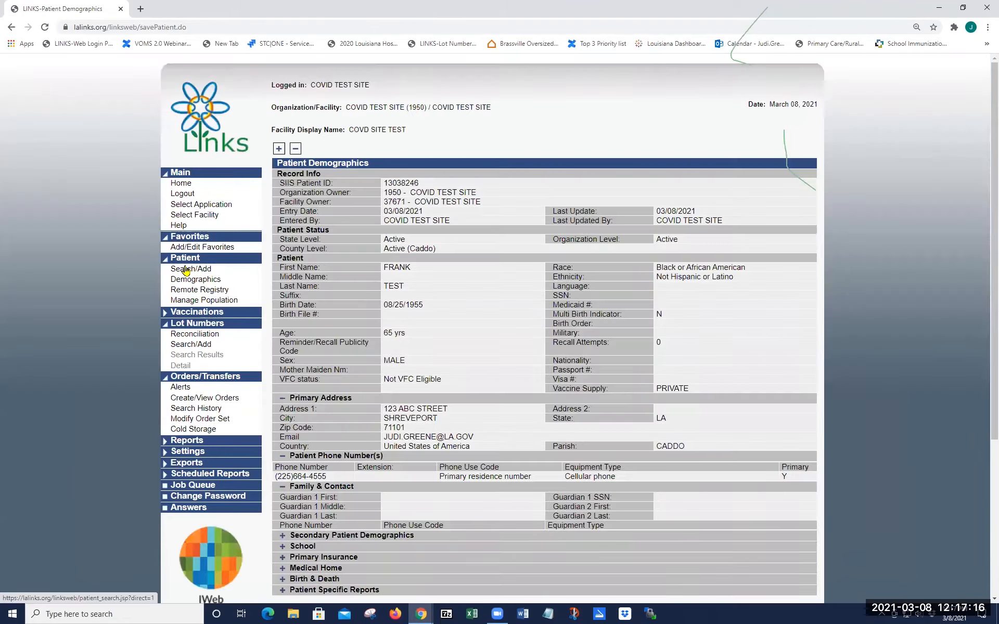
# Step: Clear the Patient Search form and search by the patient's chart number alone
pyautogui.click(186, 269)
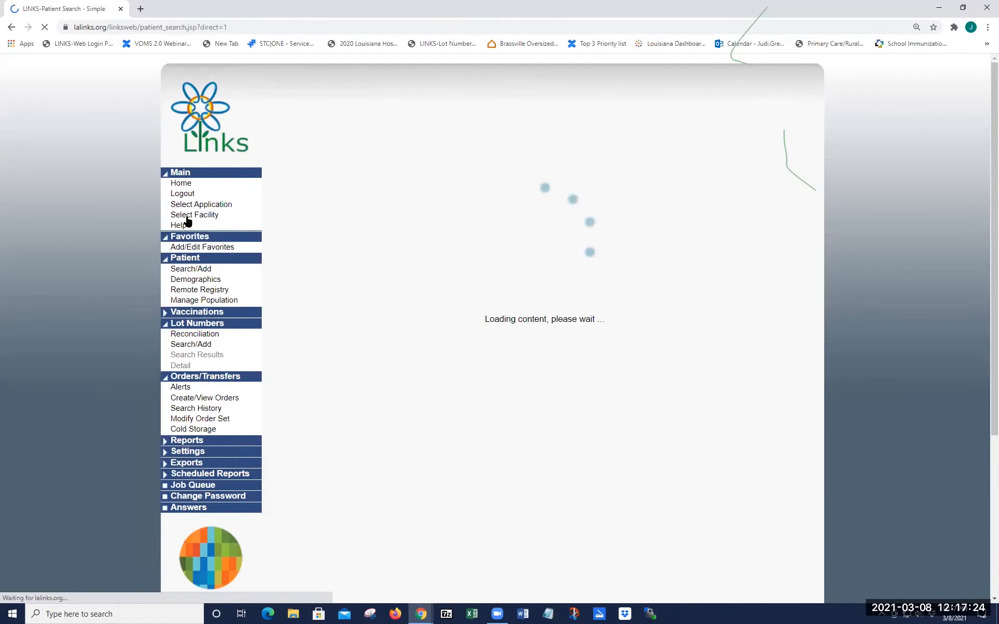
pyautogui.click(762, 333)
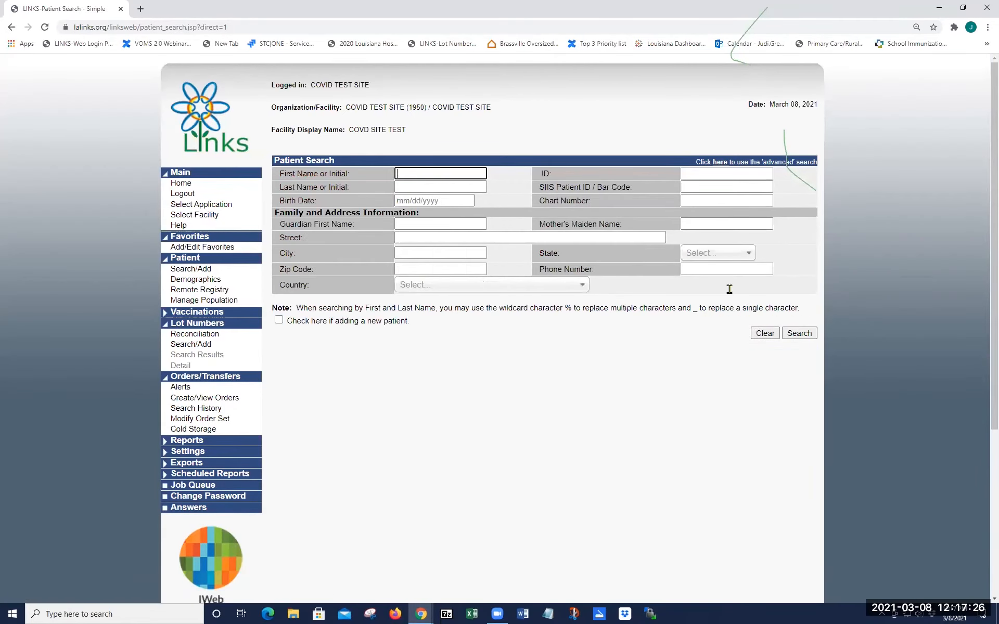
pyautogui.click(695, 200)
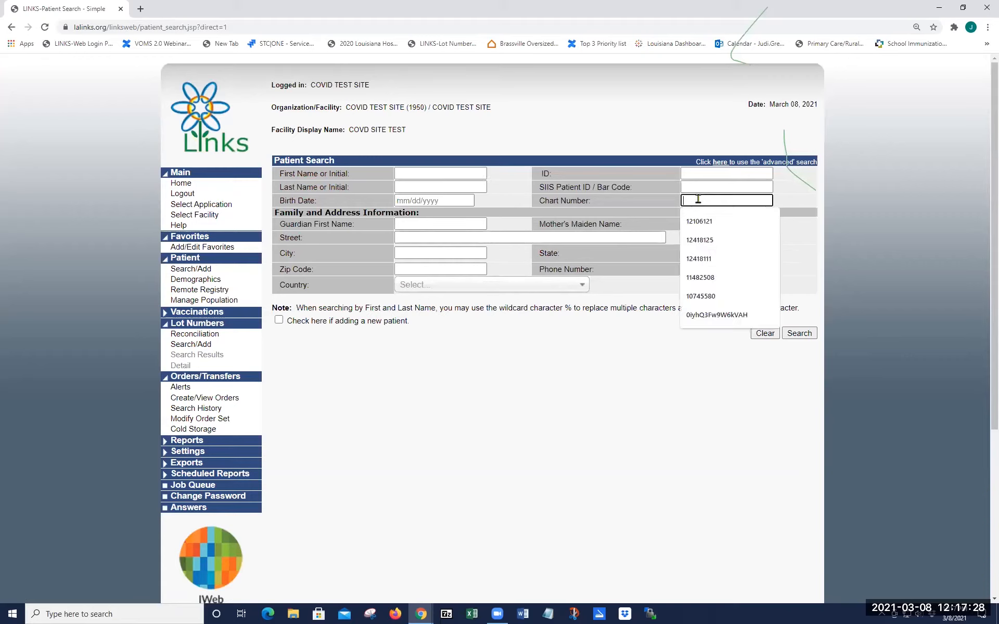
pyautogui.write('1211236')
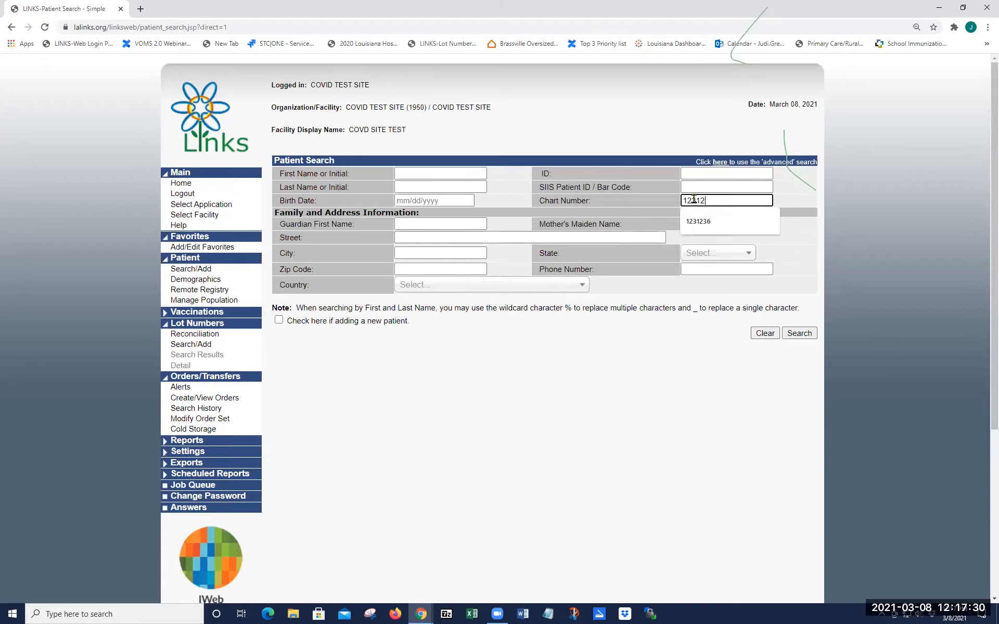
pyautogui.click(798, 333)
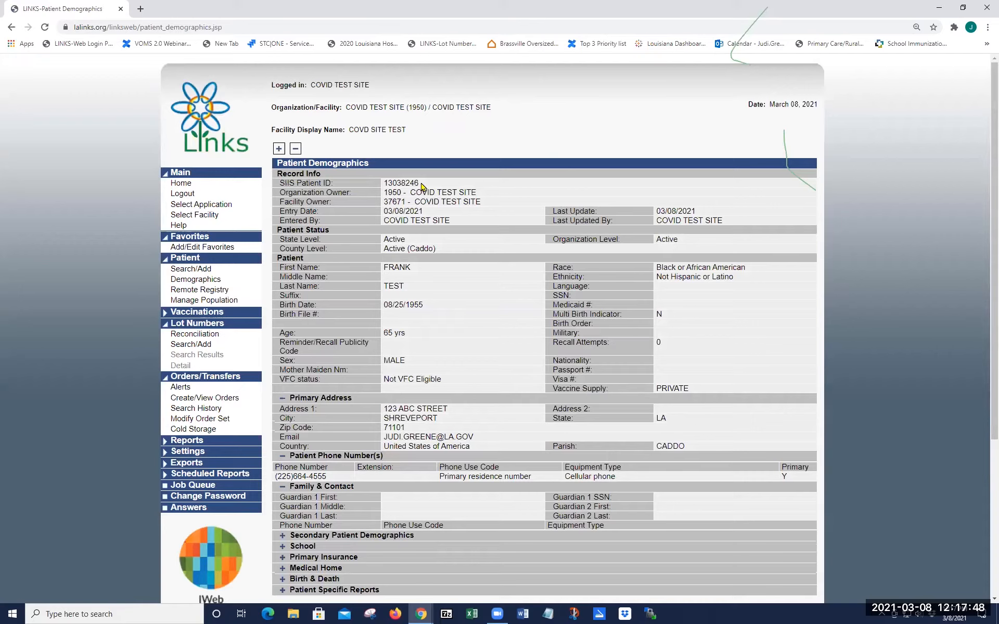
# Step: Select the full SIIS Patient ID value, then return to the Patient Search page
pyautogui.moveTo(423, 183); pyautogui.dragTo(383, 184)
pyautogui.tripleClick(326, 192)
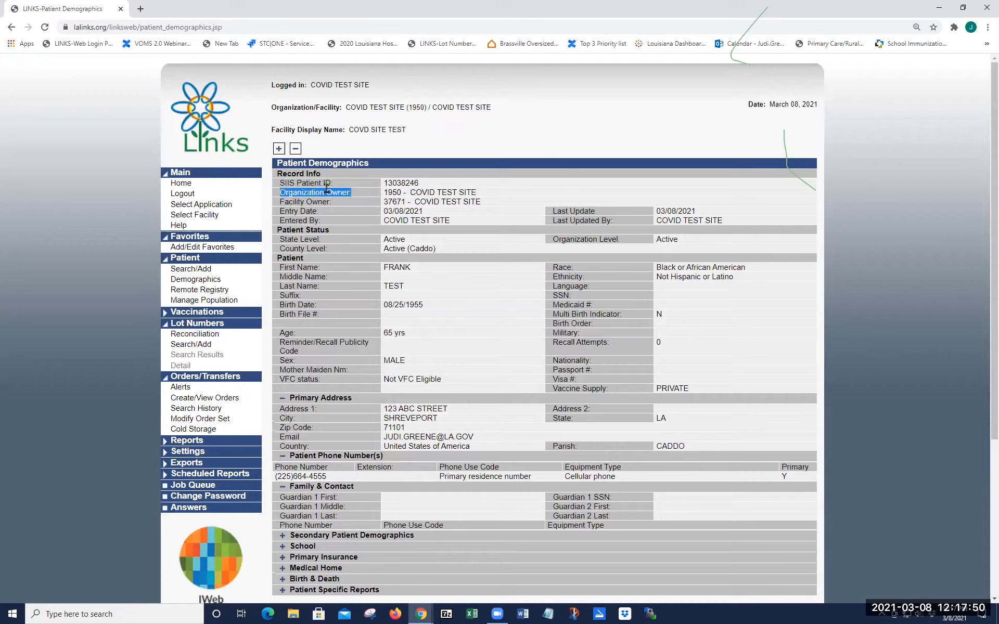
pyautogui.click(408, 183)
pyautogui.doubleClick(409, 182)
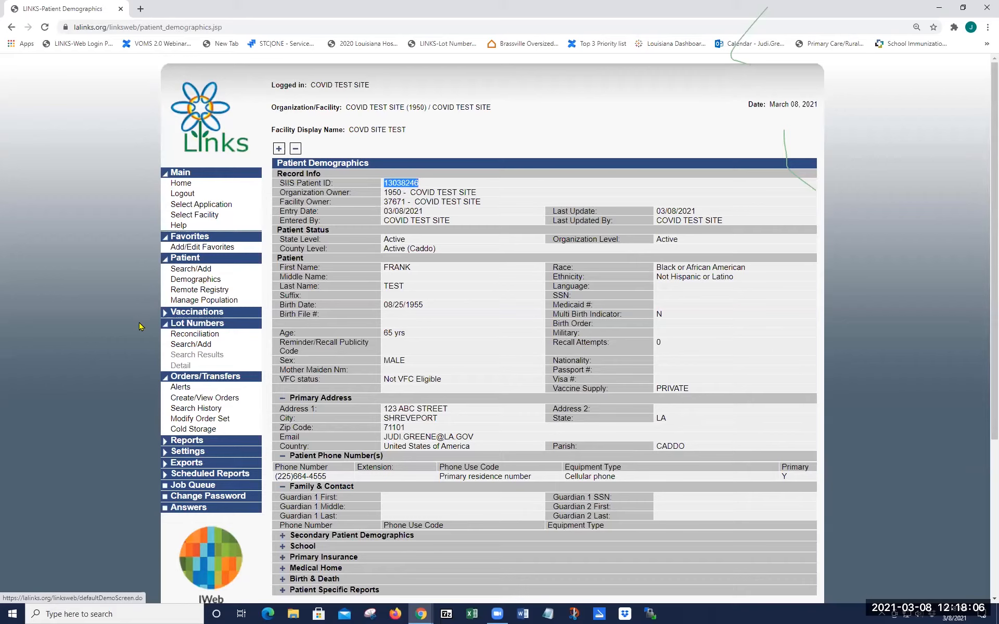
pyautogui.click(196, 270)
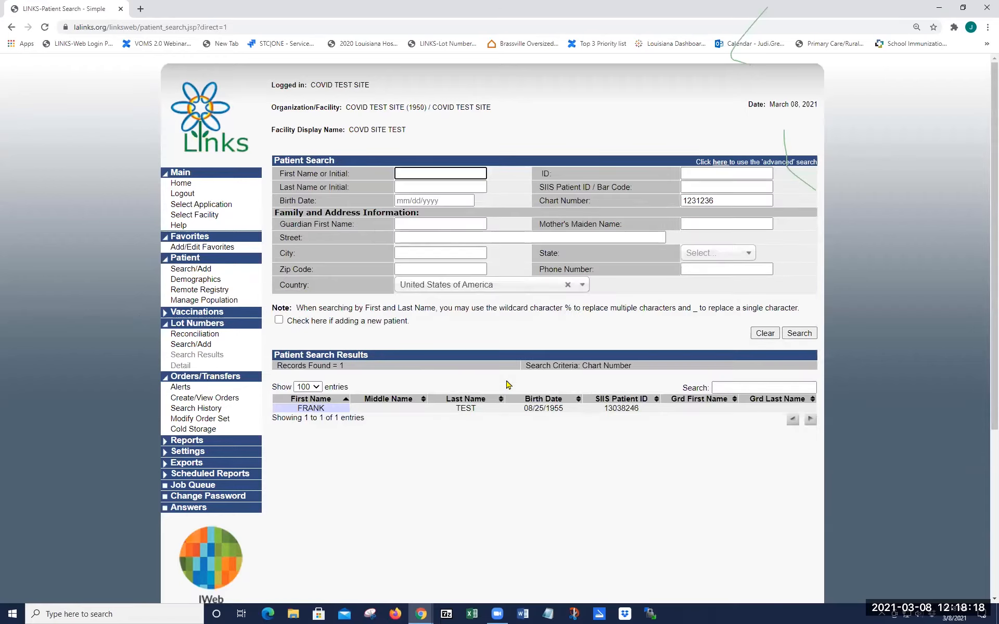
# Step: Clear the search form, then try entries in SIIS Patient ID and erase them
pyautogui.click(772, 333)
pyautogui.click(699, 187)
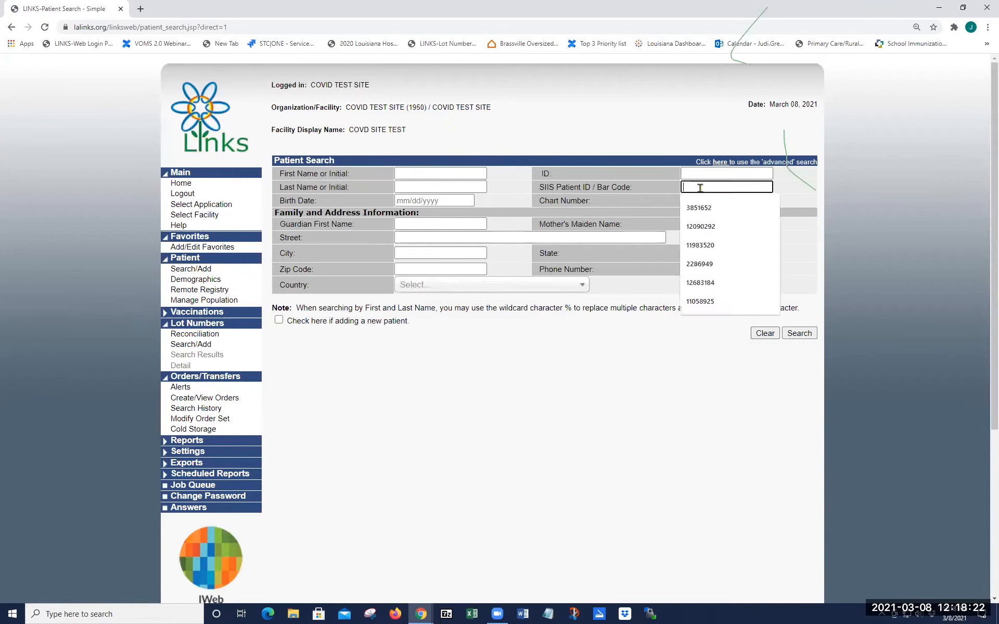
pyautogui.write('Margaret_')
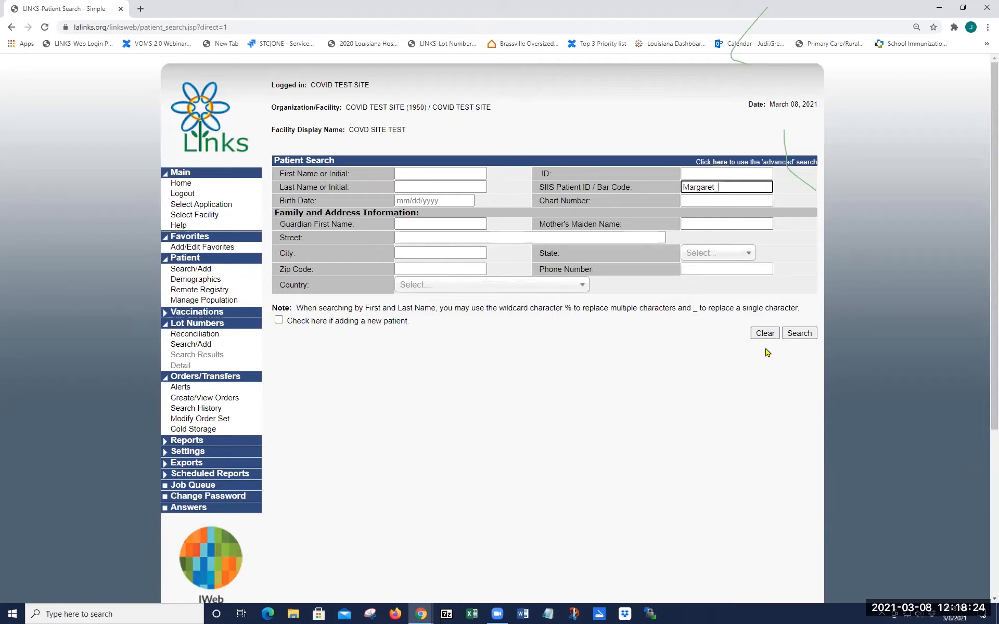
pyautogui.doubleClick(693, 187)
pyautogui.write('123')
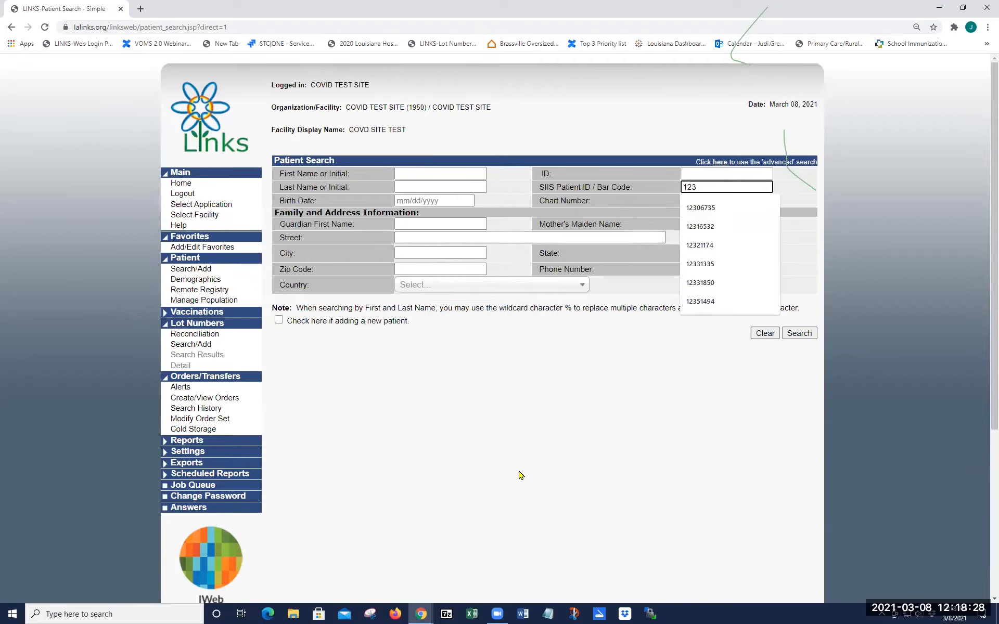
pyautogui.doubleClick(700, 188)
pyautogui.press('BackSpace')
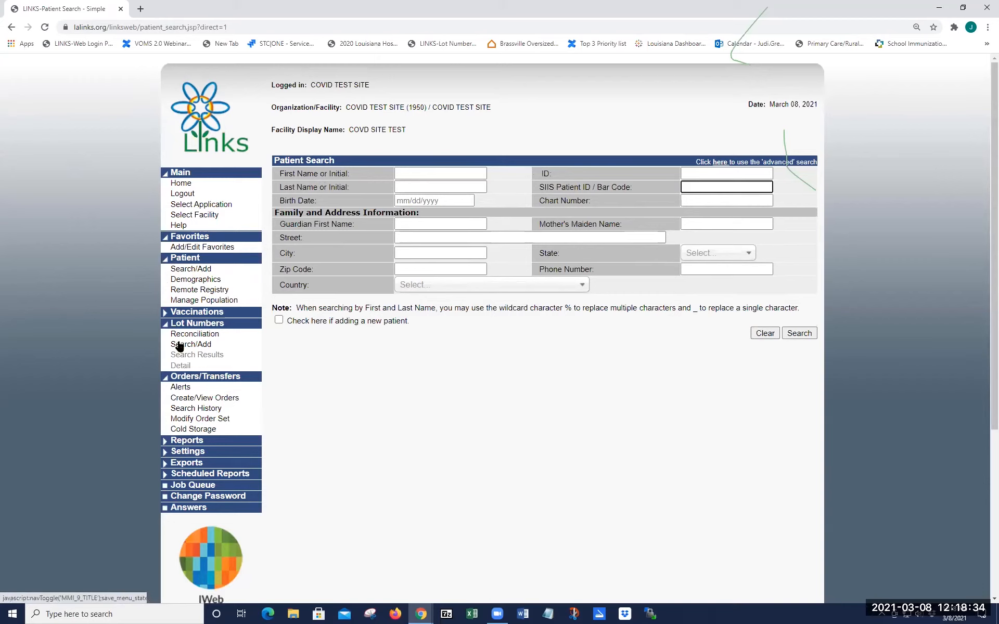
# Step: Visit Lot Numbers search and the patient's demographics, then head back to Patient Search/Add
pyautogui.click(198, 346)
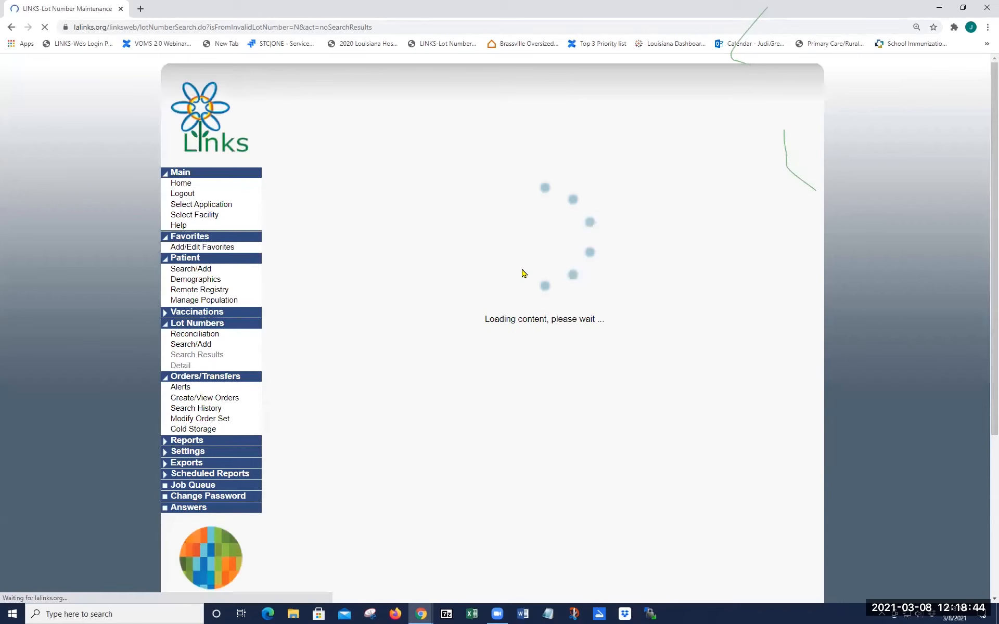
pyautogui.click(221, 270)
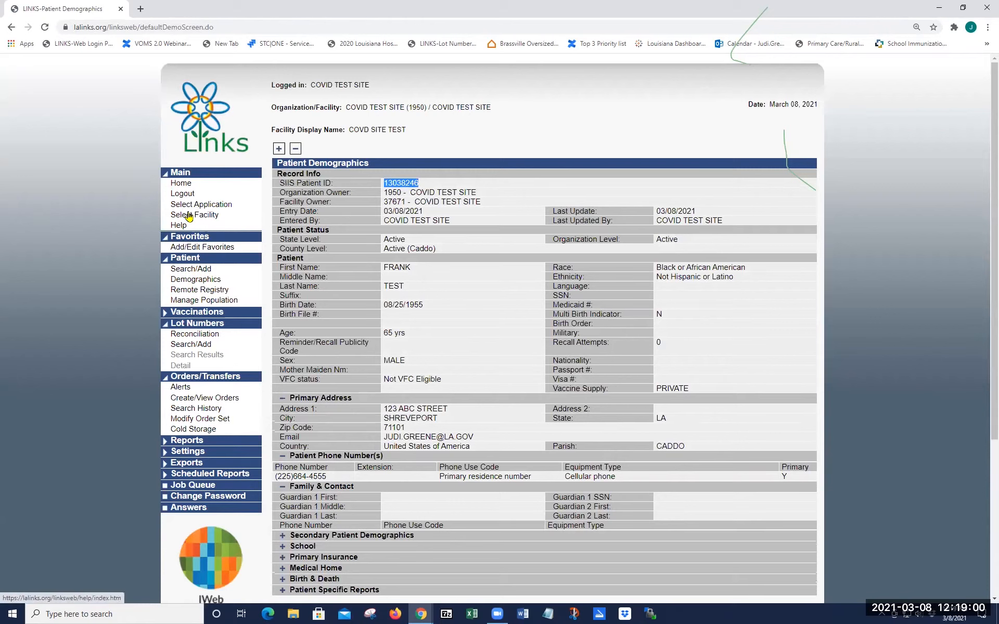
pyautogui.click(200, 269)
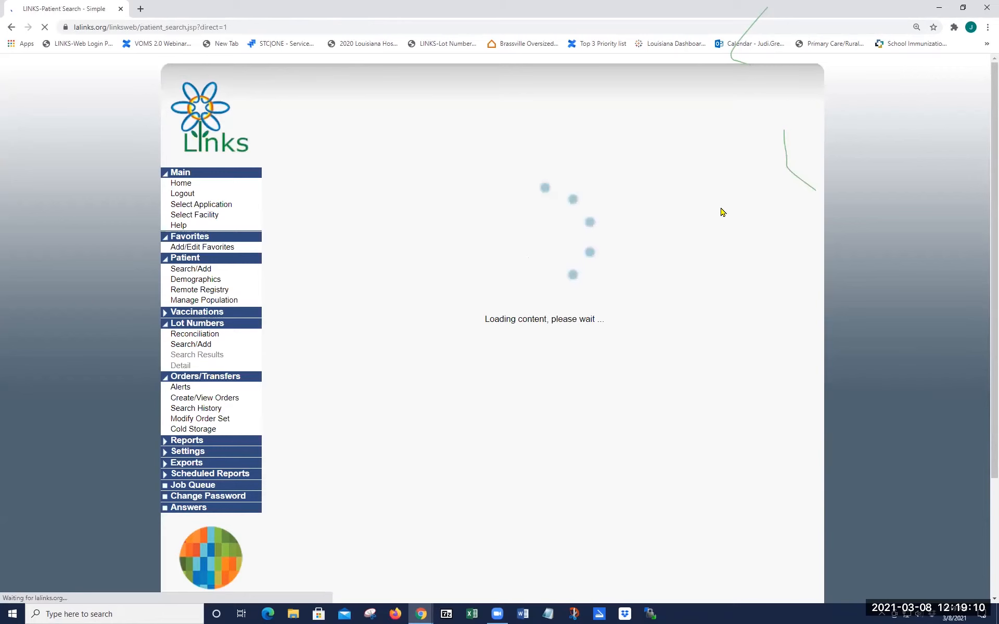
# Step: Clear the previous search and look up the test patient by SIIS Patient ID to open demographics
pyautogui.click(764, 333)
pyautogui.click(702, 187)
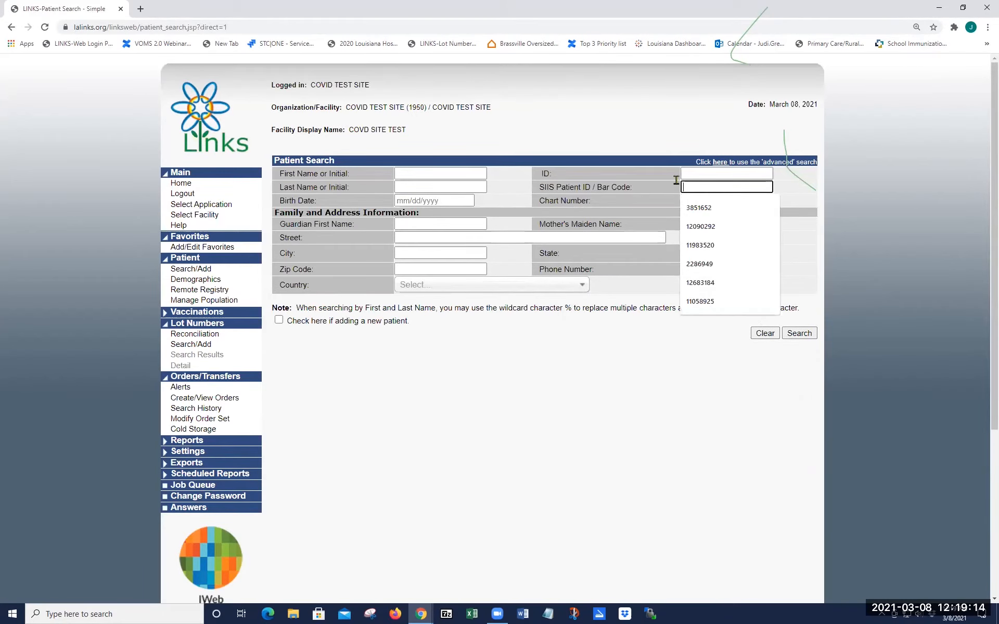
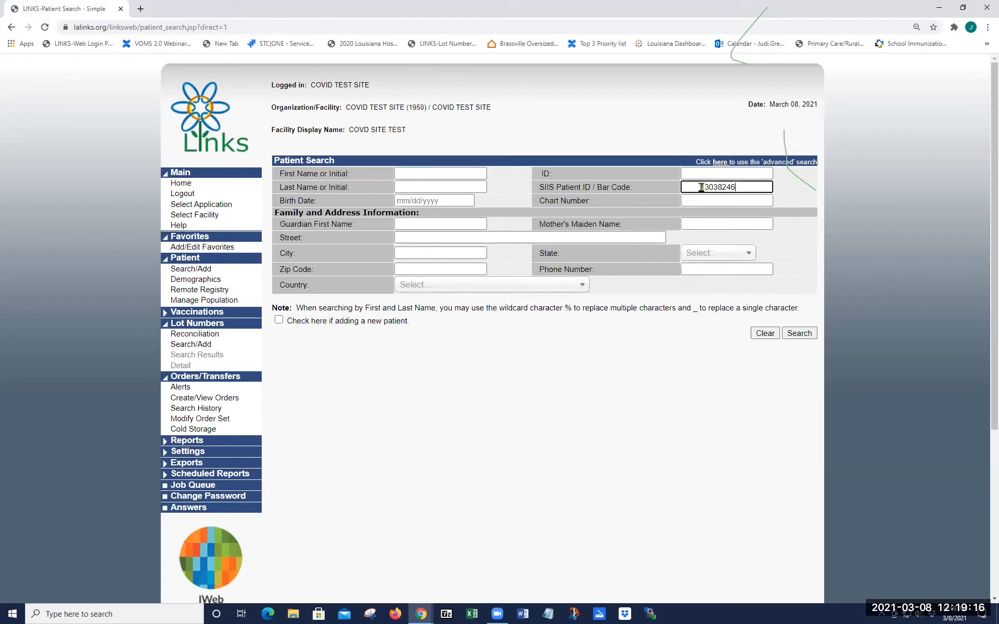
pyautogui.doubleClick(697, 182)
pyautogui.click(799, 332)
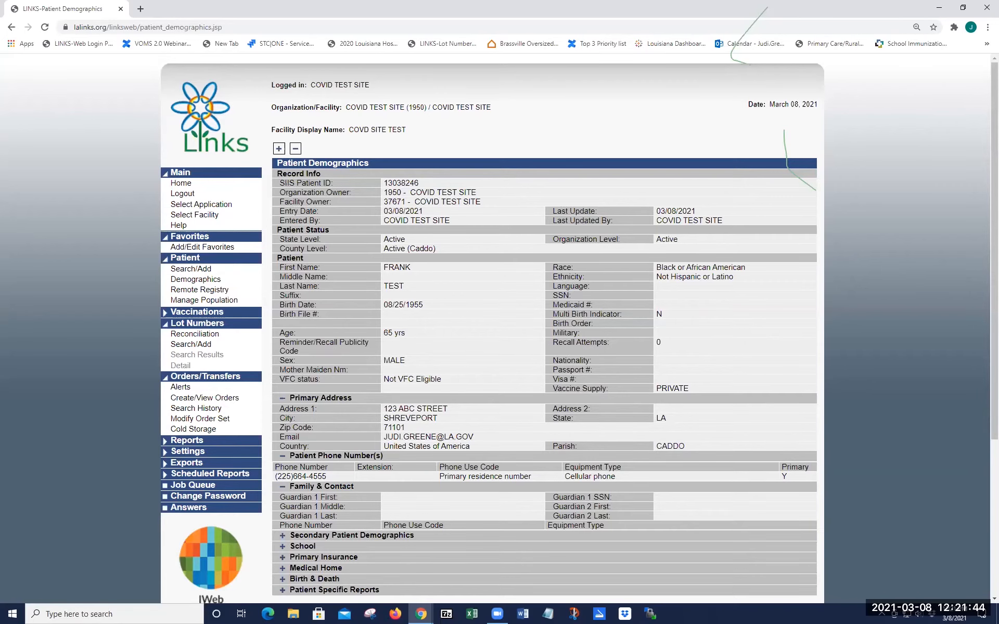
# Step: Scroll down the test patient's Patient Demographics page toward the Edit button
pyautogui.scroll(-3, 747, 557)
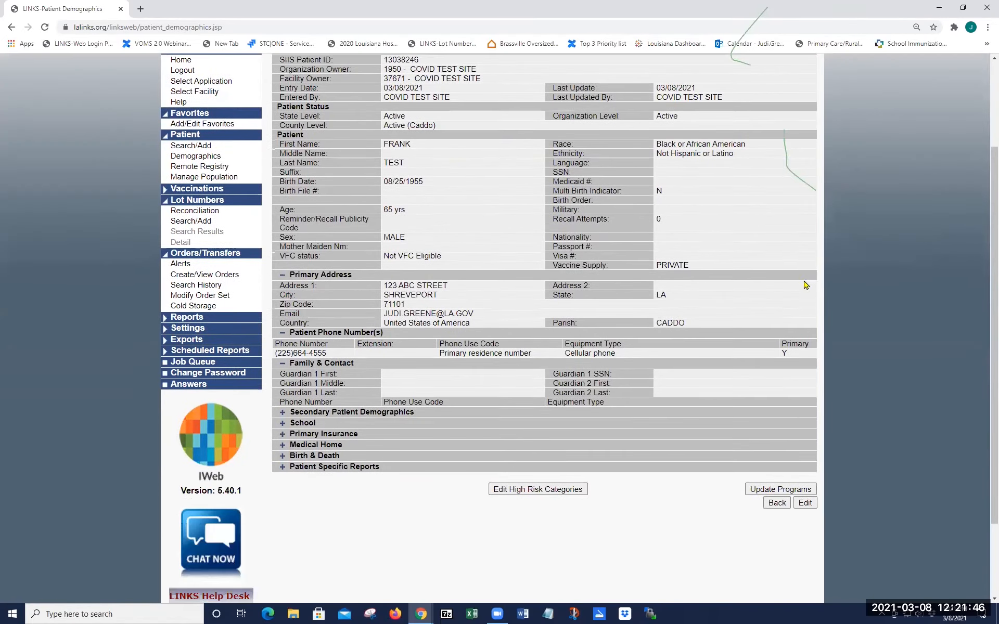
pyautogui.scroll(-2, 809, 403)
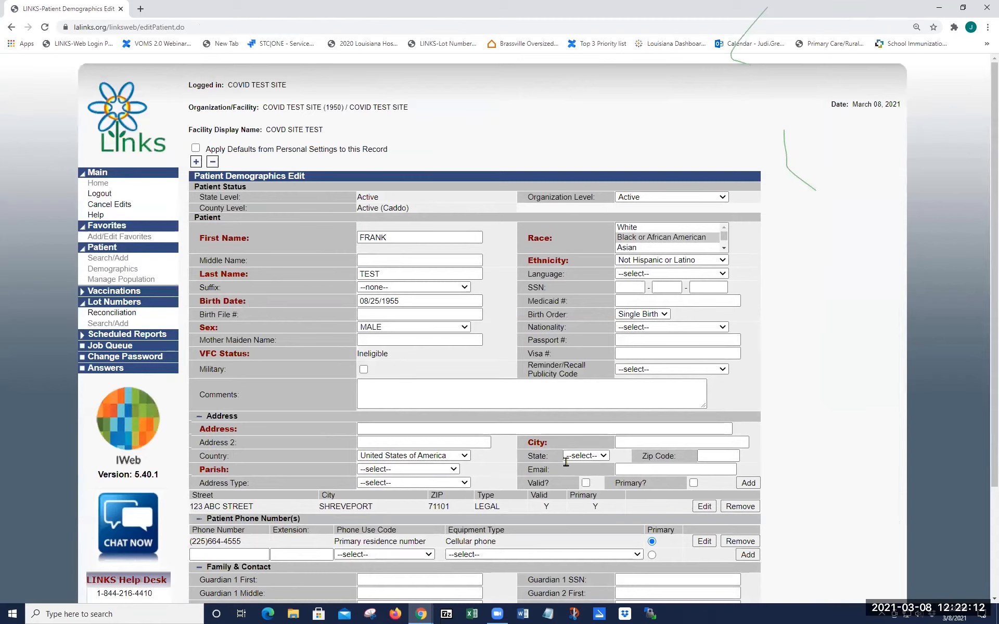
# Step: Enter the P.O. Box street address and fill city, state, zip and parish from a 711 zip suggestion
pyautogui.click(406, 429)
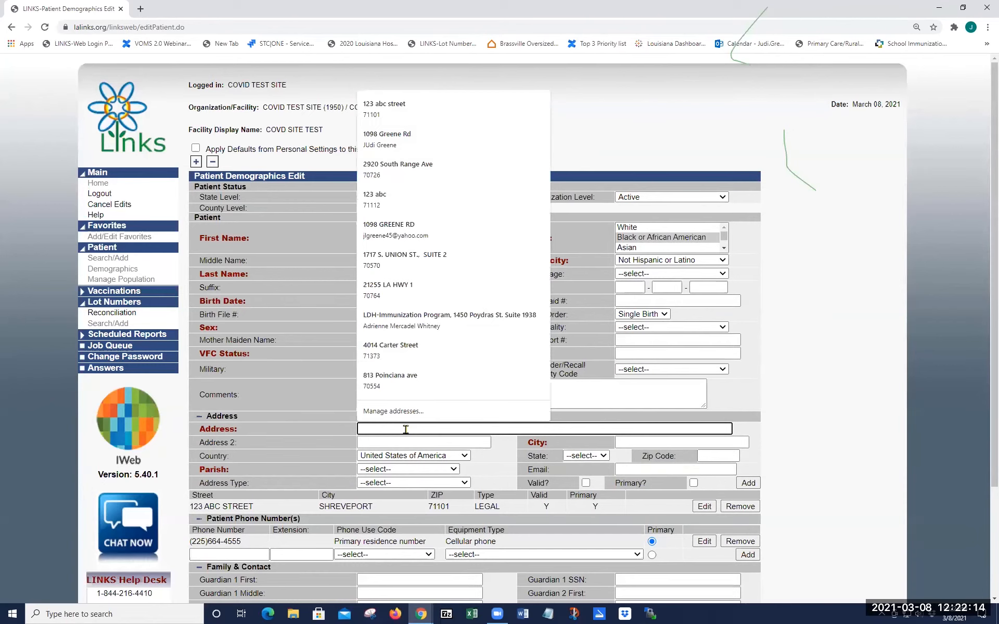
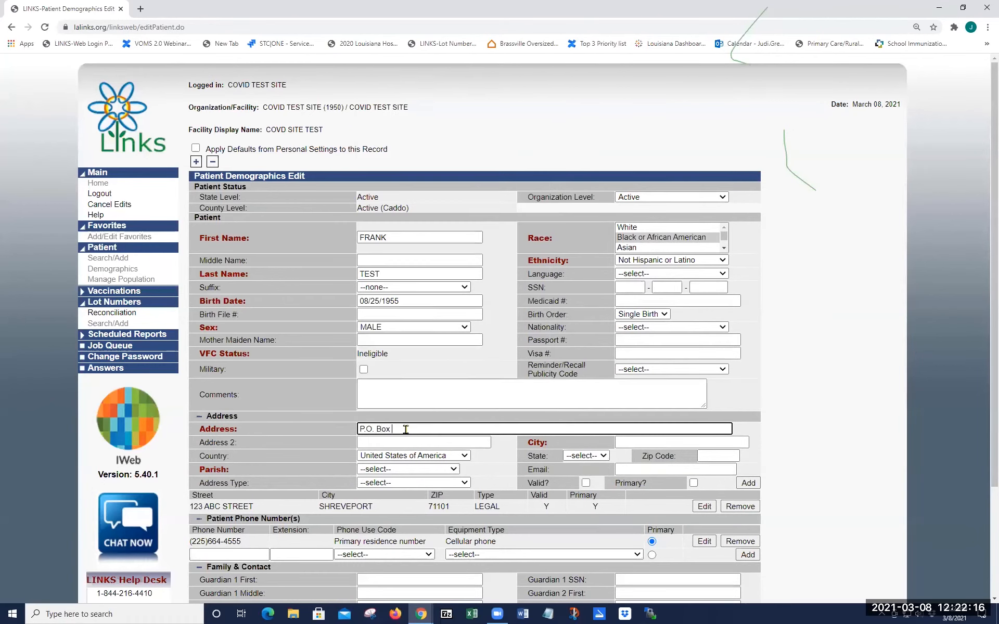
pyautogui.click(725, 453)
pyautogui.write('711')
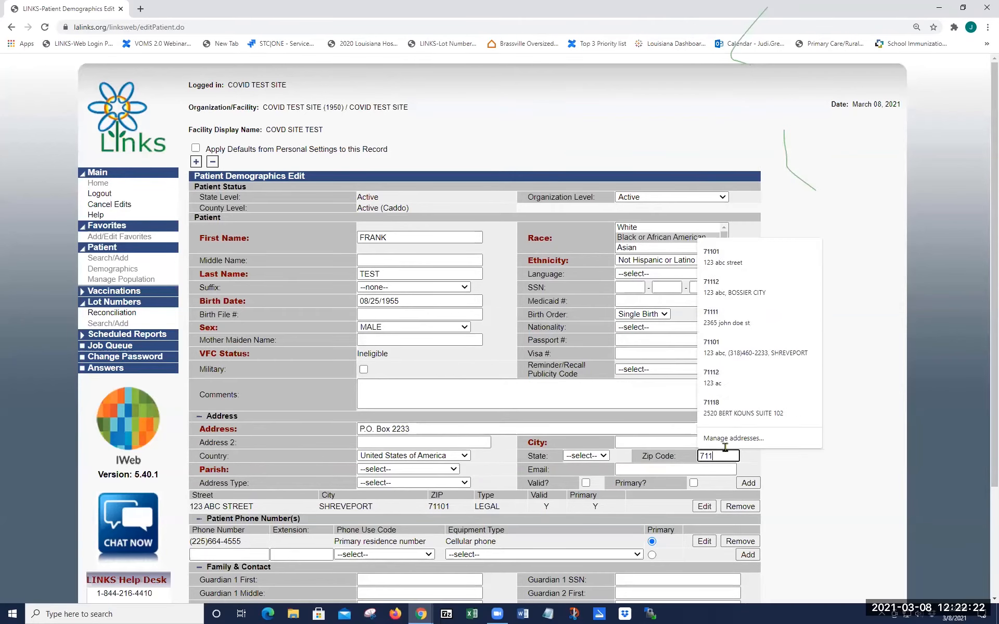
pyautogui.click(728, 347)
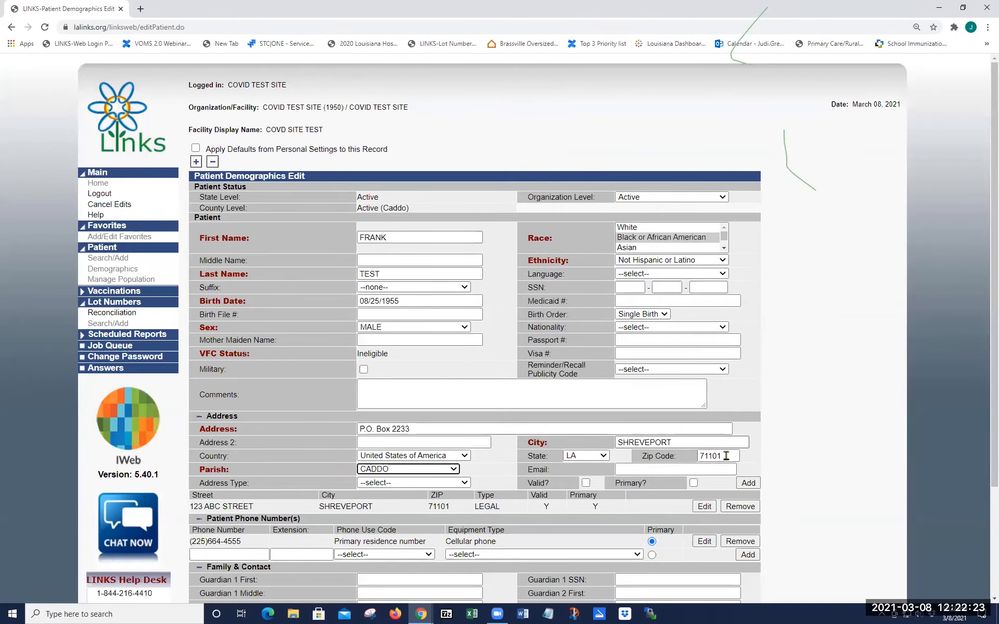
# Step: Make it a valid correspondence address and add it to the patient's address list
pyautogui.click(429, 483)
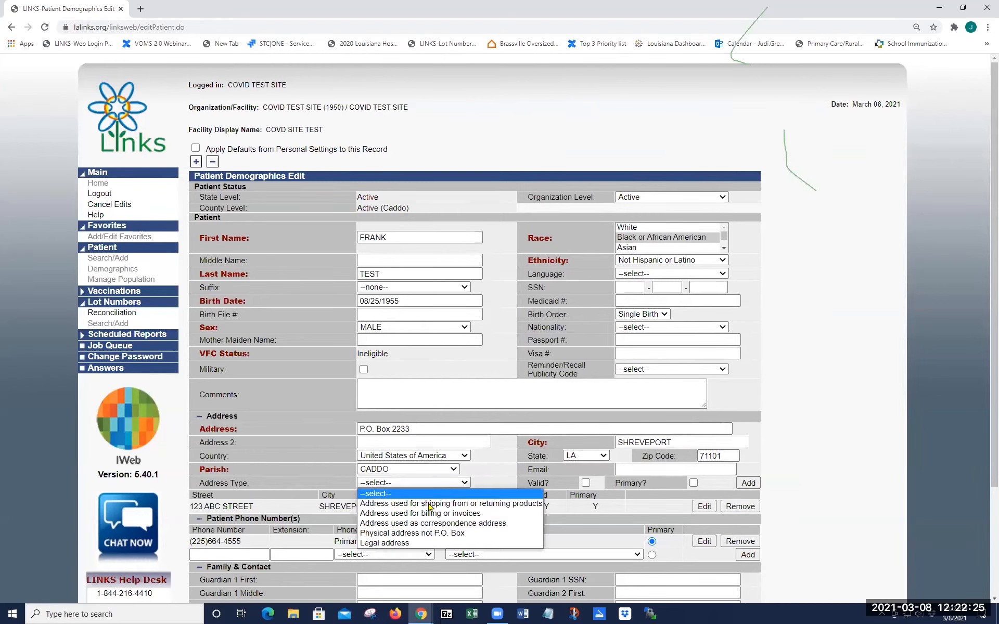
pyautogui.click(425, 535)
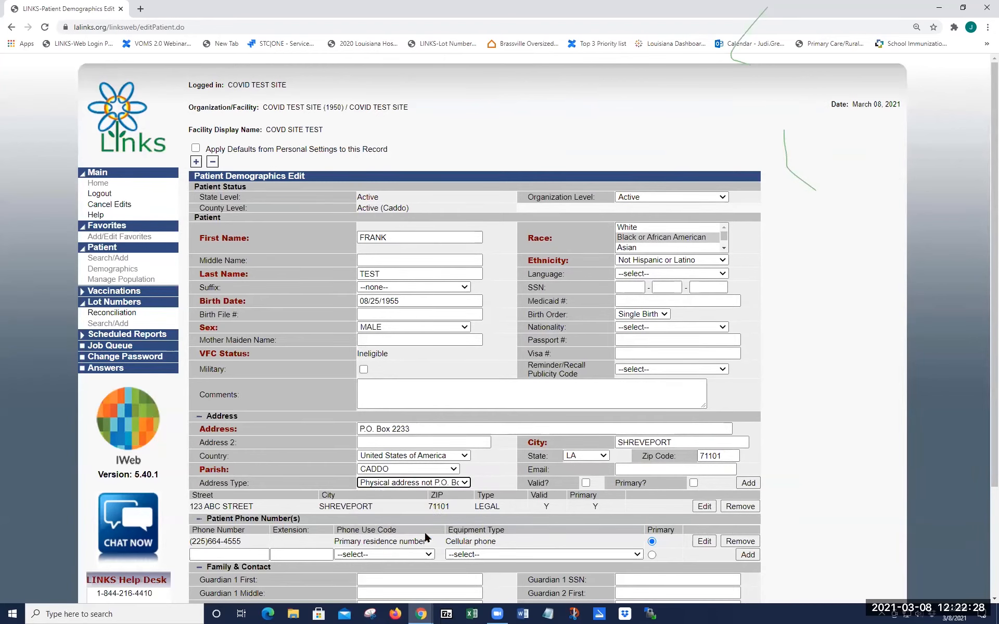
pyautogui.click(451, 483)
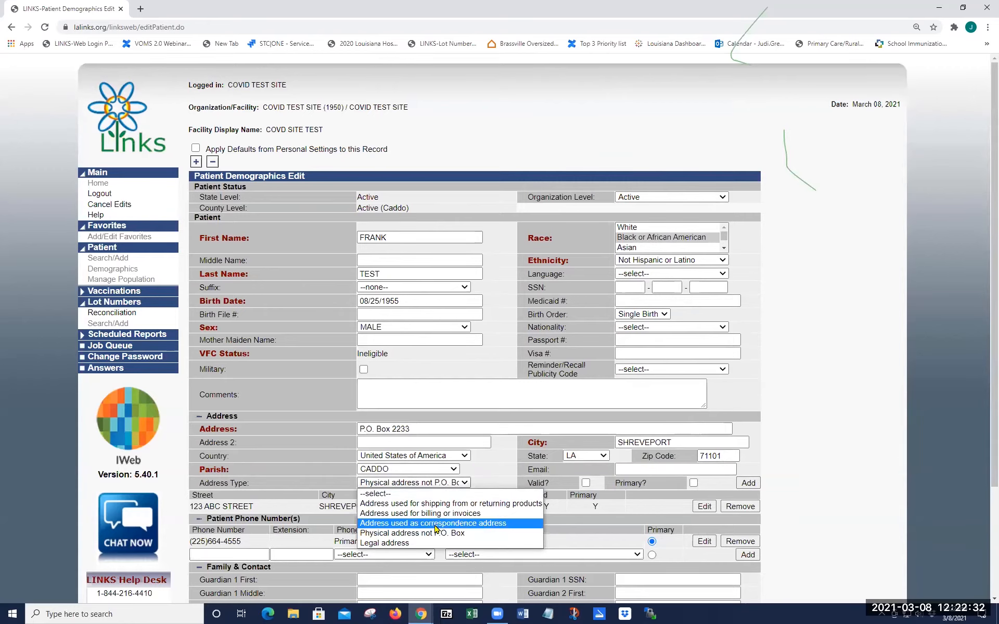
pyautogui.click(435, 524)
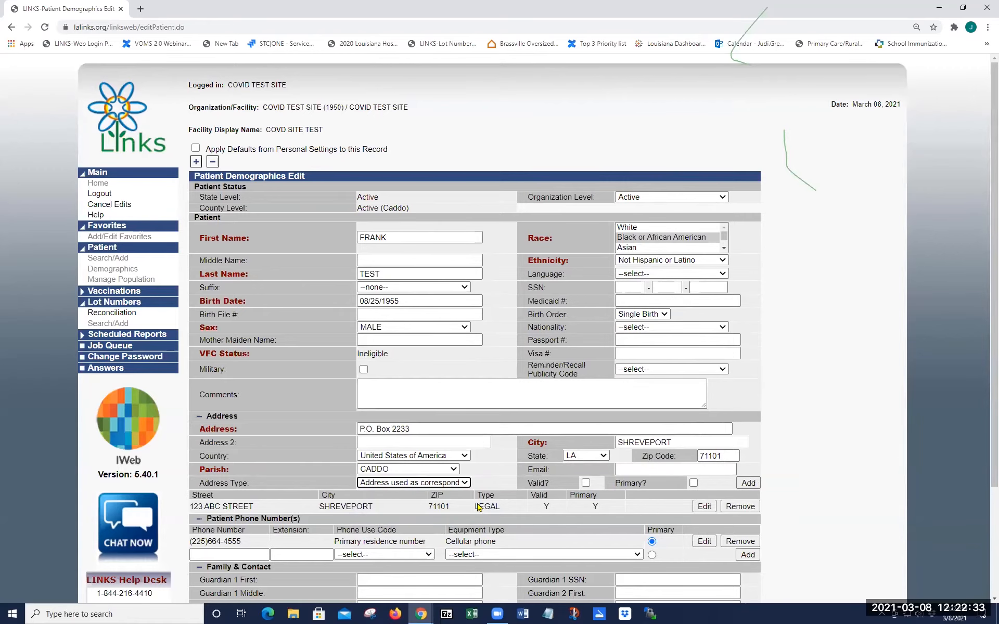
pyautogui.click(585, 483)
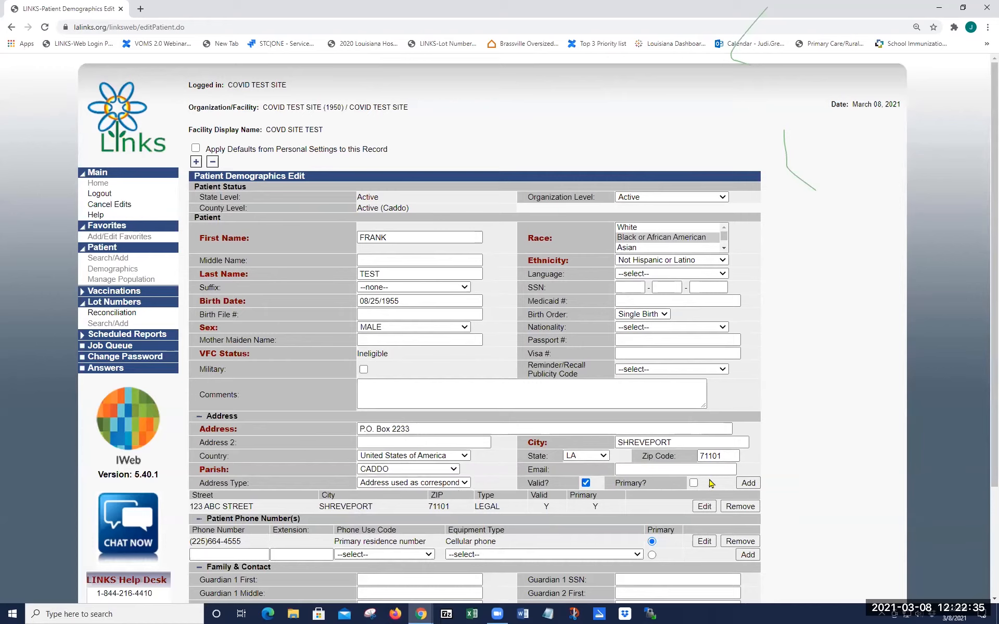
pyautogui.click(747, 483)
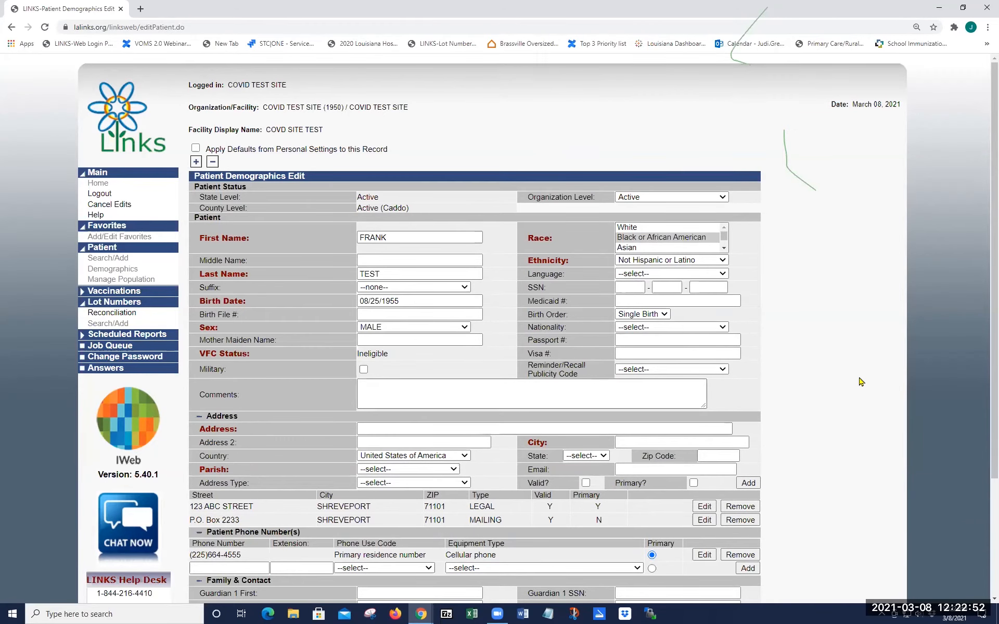
# Step: Save the edited patient record so the P.O. Box appears as a non-primary mailing address
pyautogui.scroll(-1, 843, 429)
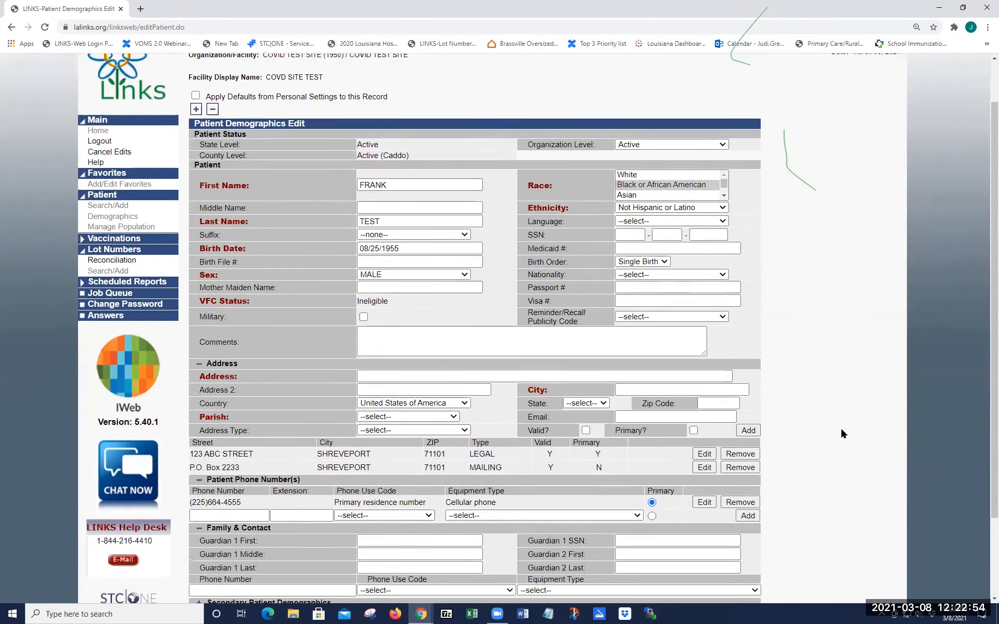
pyautogui.scroll(-1, 843, 434)
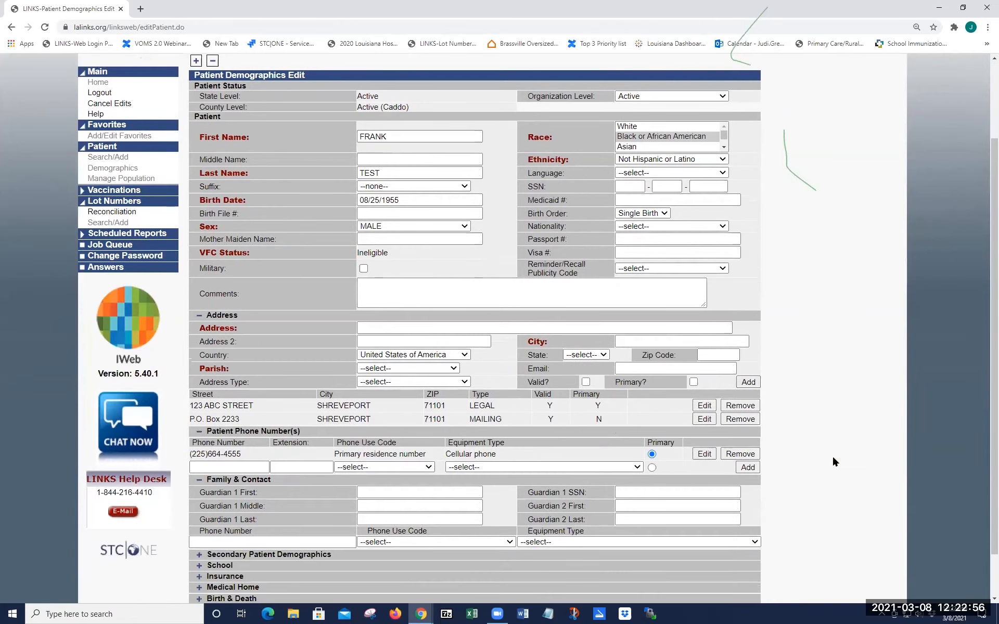
pyautogui.scroll(-1, 790, 504)
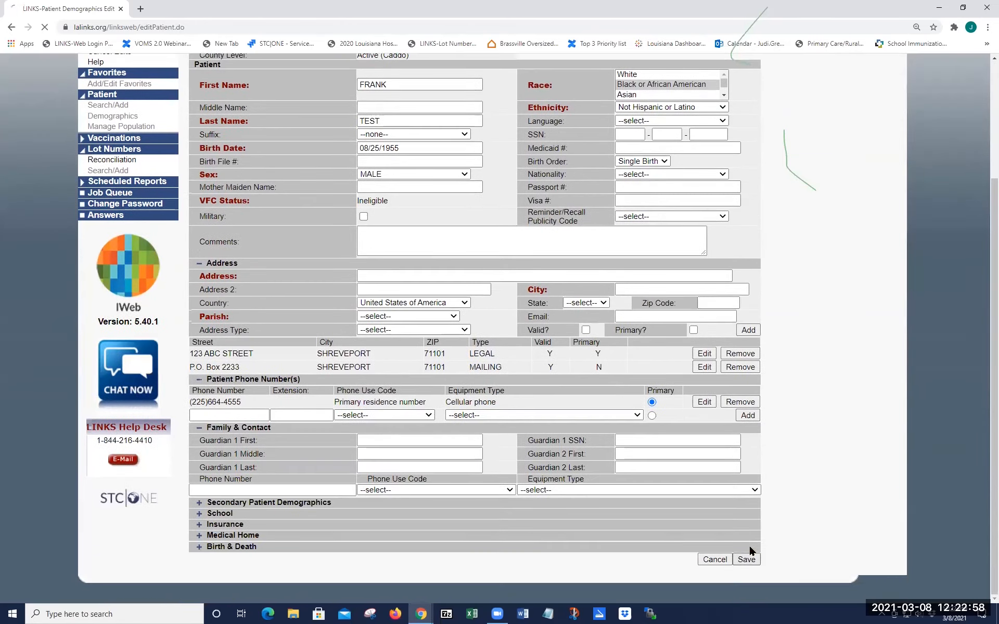
pyautogui.click(746, 557)
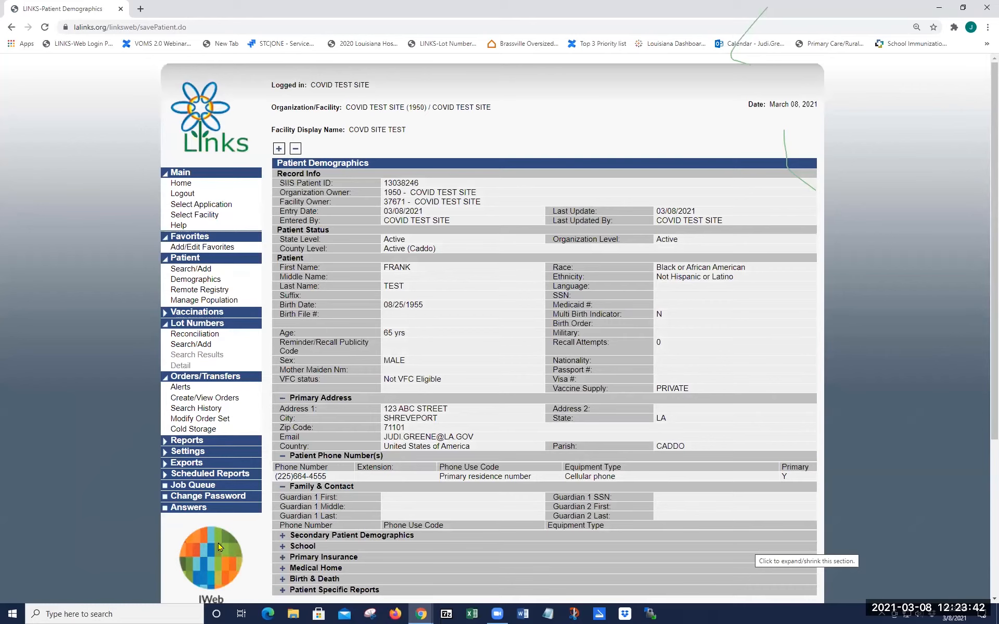
# Step: Expand the Secondary Patient Demographics and Primary Insurance sections of the saved record
pyautogui.click(283, 536)
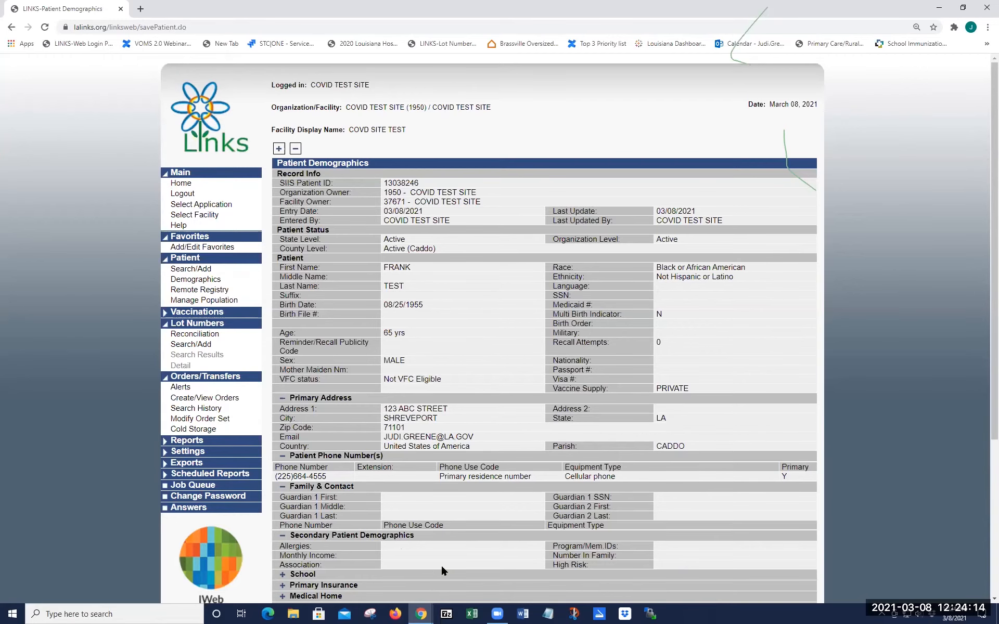
pyautogui.scroll(-2, 443, 571)
pyautogui.click(281, 482)
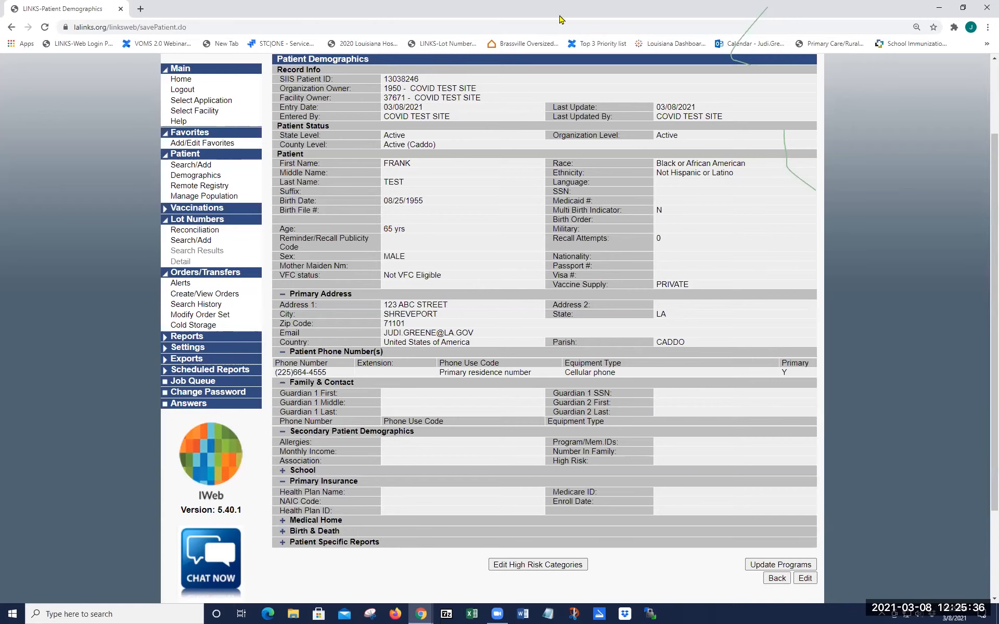
# Step: Dismiss the browser context menus and return to the Patient Search page from the left menu
pyautogui.rightClick(440, 102)
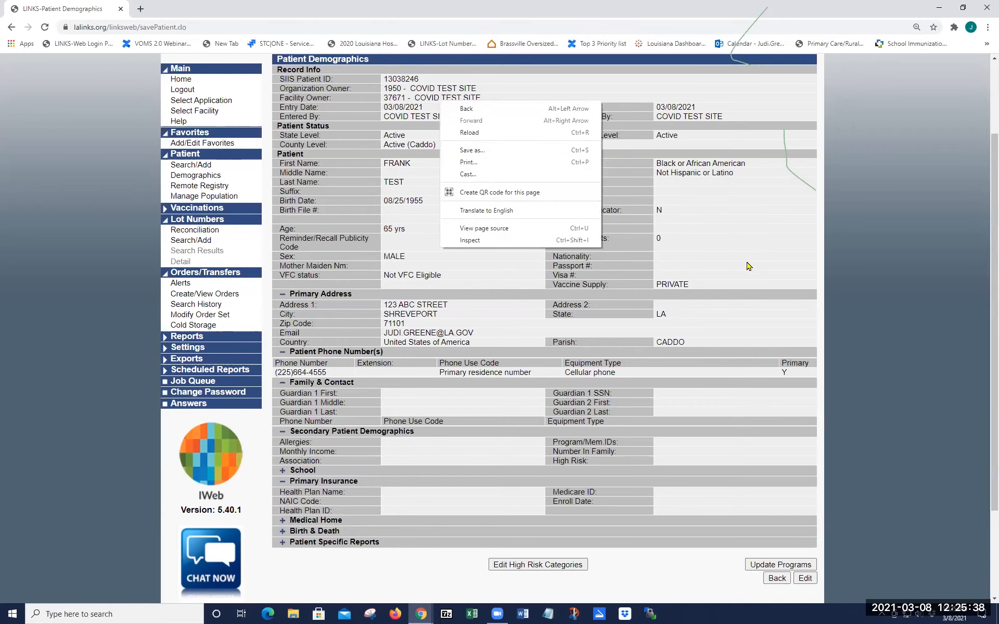
pyautogui.moveTo(746, 263); pyautogui.dragTo(743, 251)
pyautogui.click(85, 303)
pyautogui.rightClick(377, 479)
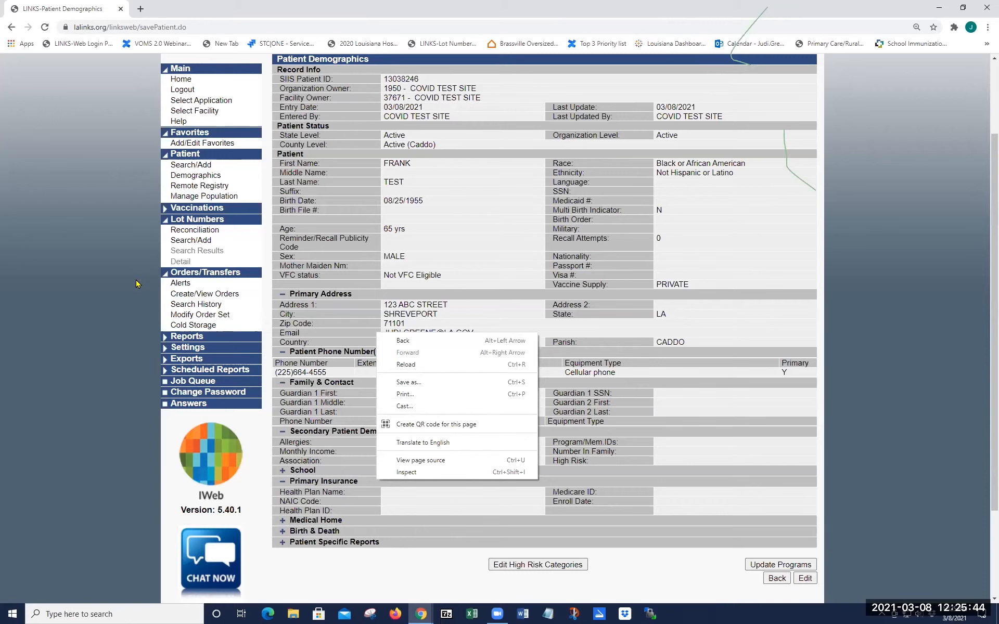
pyautogui.scroll(2, 193, 272)
pyautogui.click(193, 270)
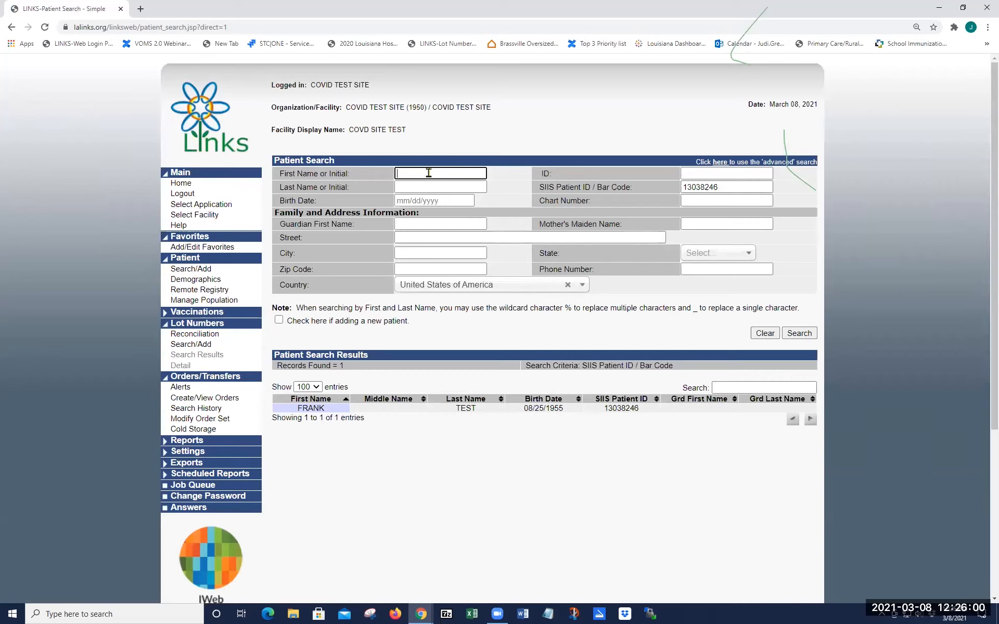
# Step: Close the birth date calendar and erase the SIIS Patient ID from the search form
pyautogui.press('Tab')
pyautogui.press('Tab')
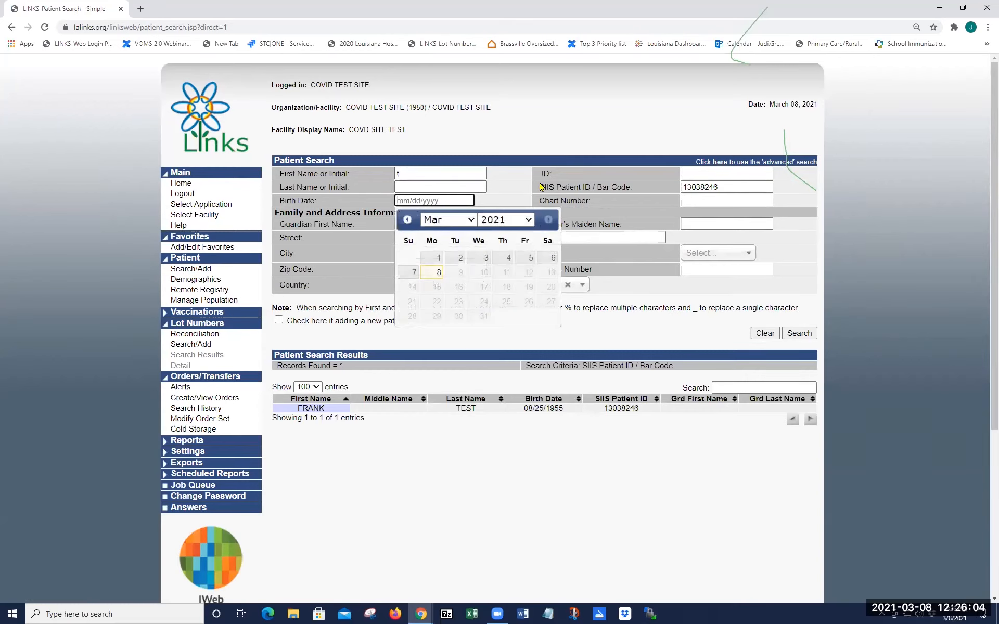
pyautogui.click(523, 192)
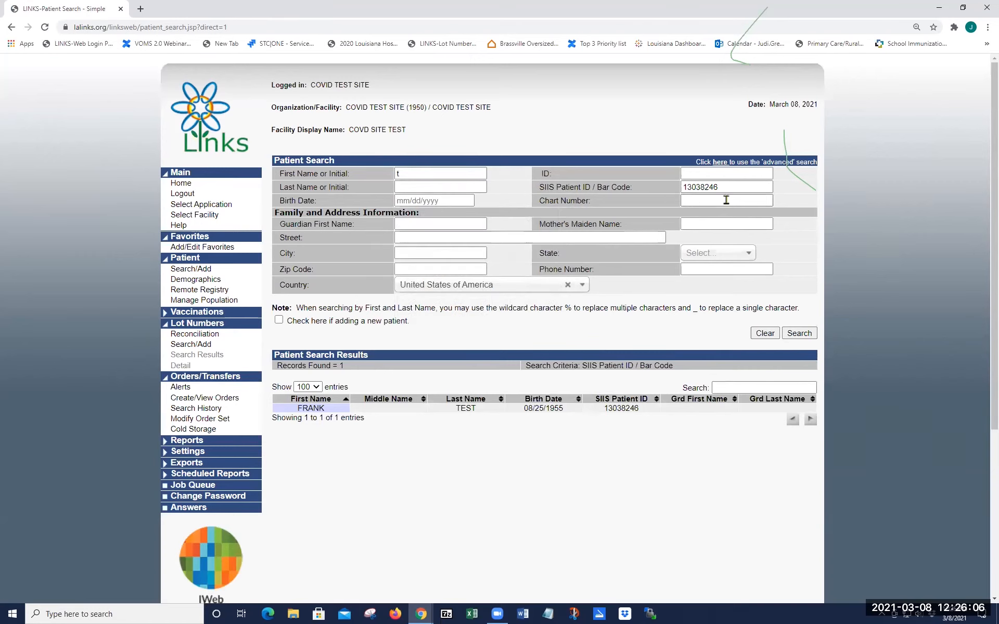
pyautogui.moveTo(724, 187); pyautogui.dragTo(639, 194)
pyautogui.press('BackSpace')
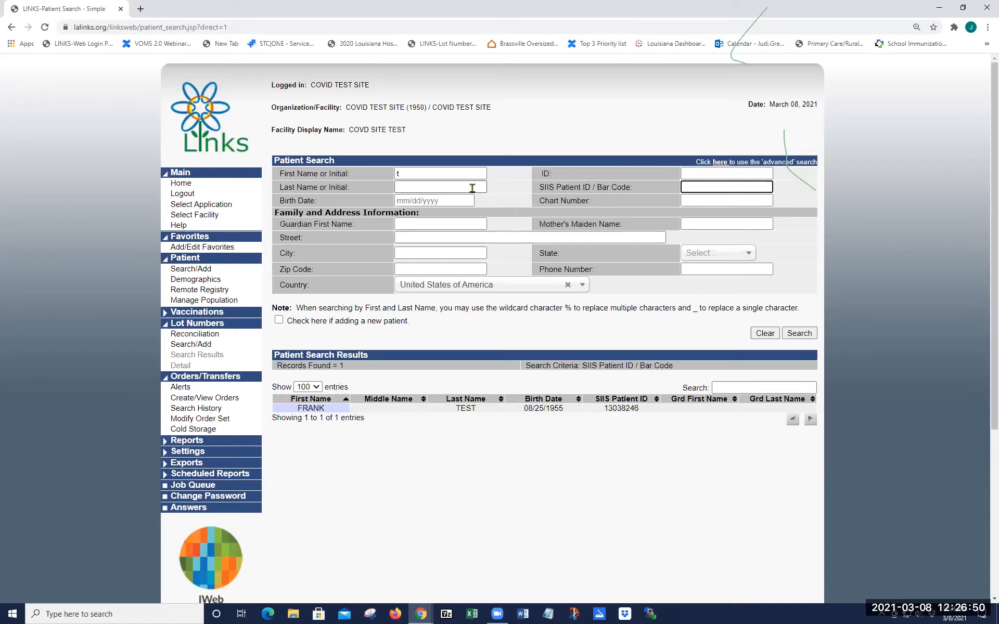
# Step: Clear First Name and search on last name 't', returning seven patient records
pyautogui.click(417, 174)
pyautogui.press('BackSpace')
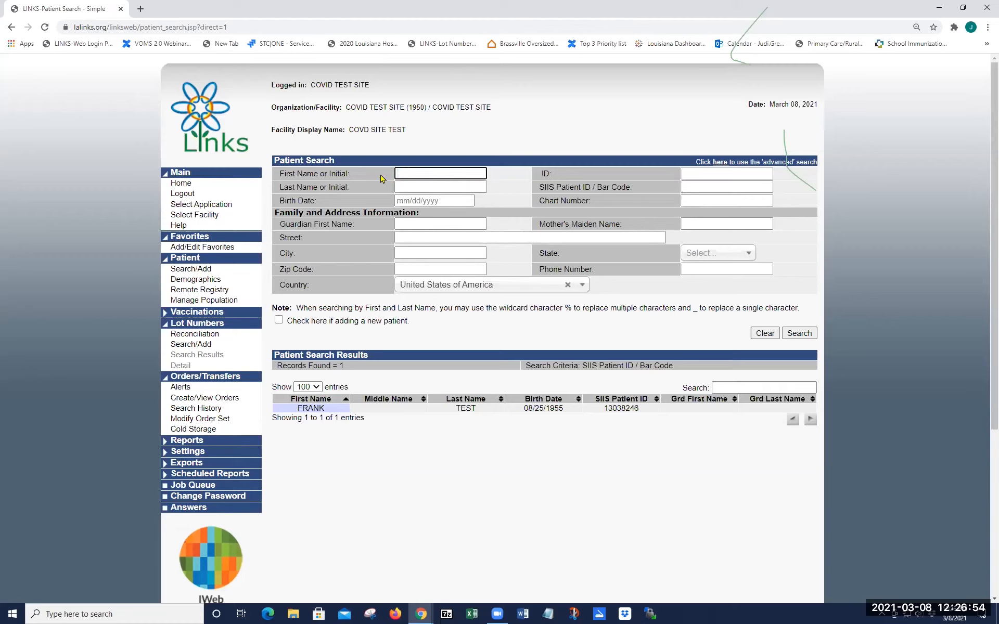
pyautogui.press('Tab')
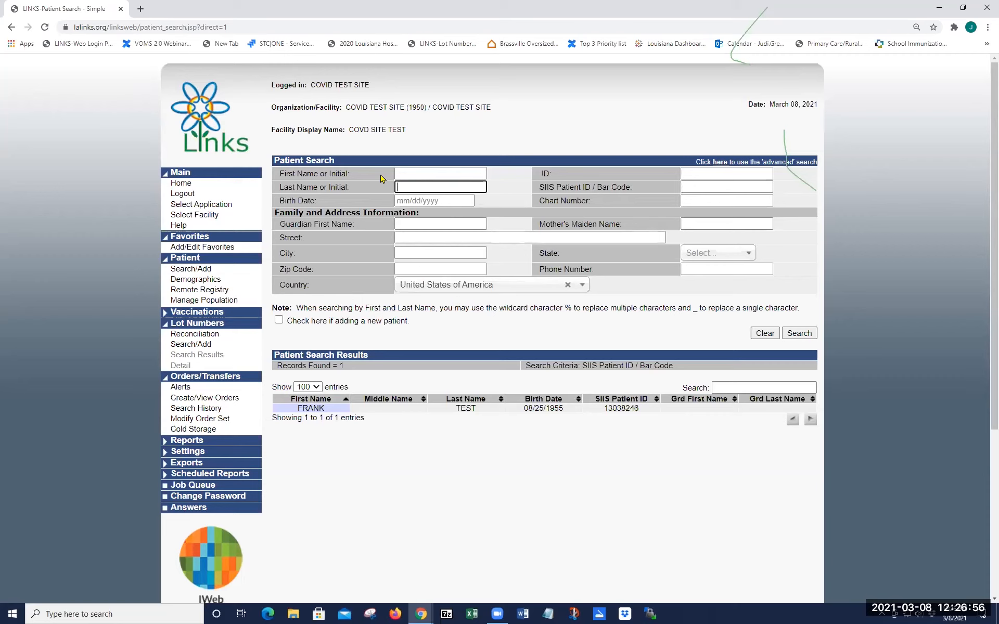
pyautogui.write('t')
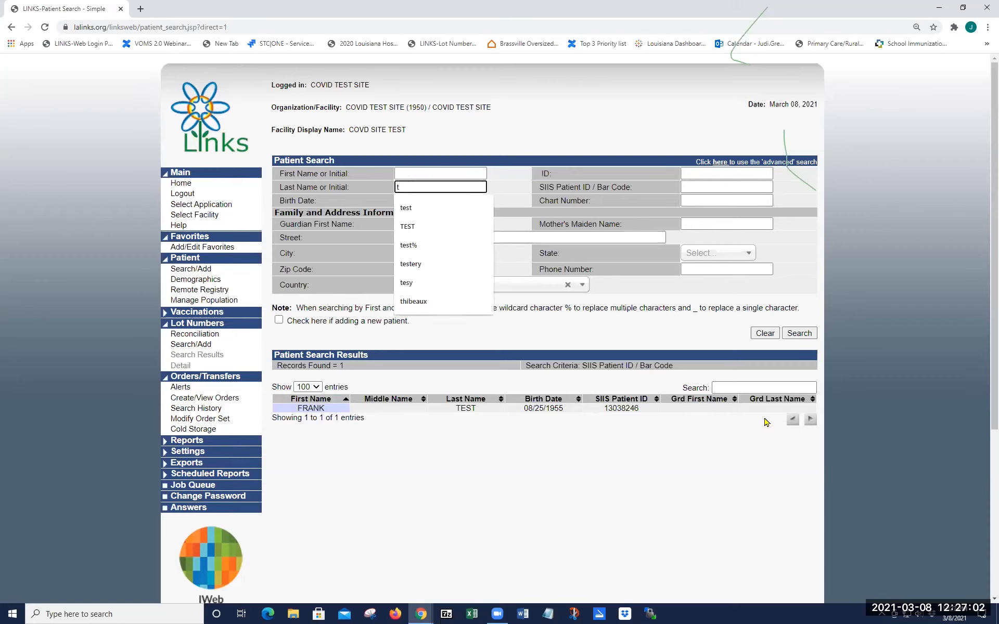
pyautogui.click(798, 335)
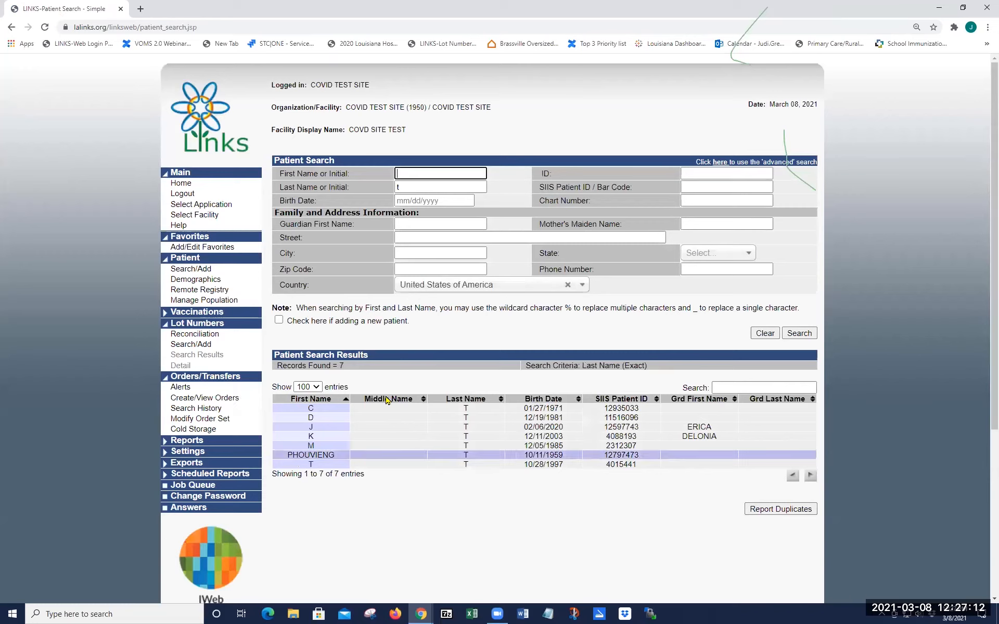
pyautogui.click(468, 413)
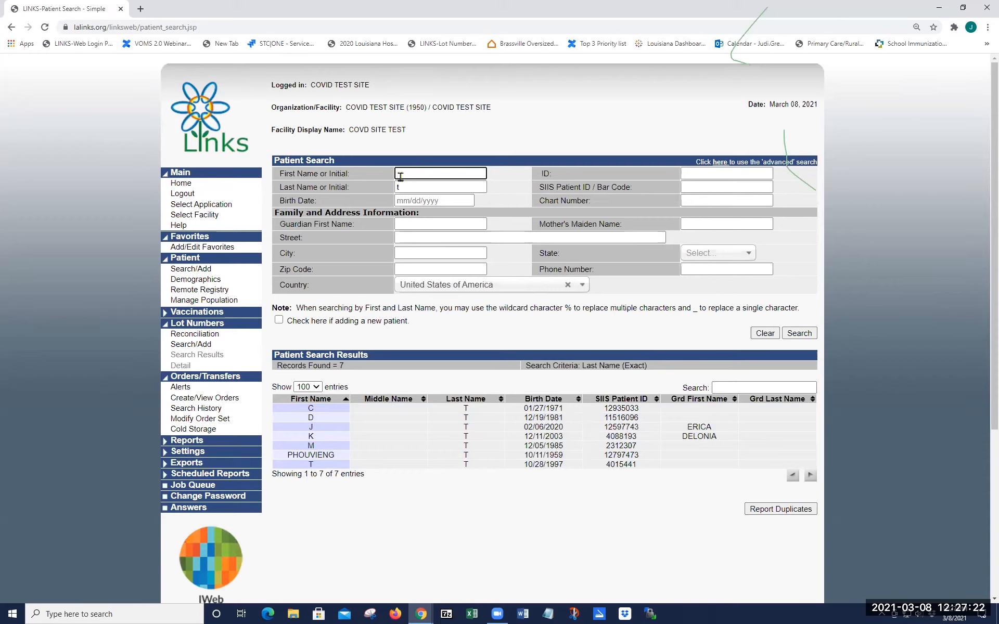
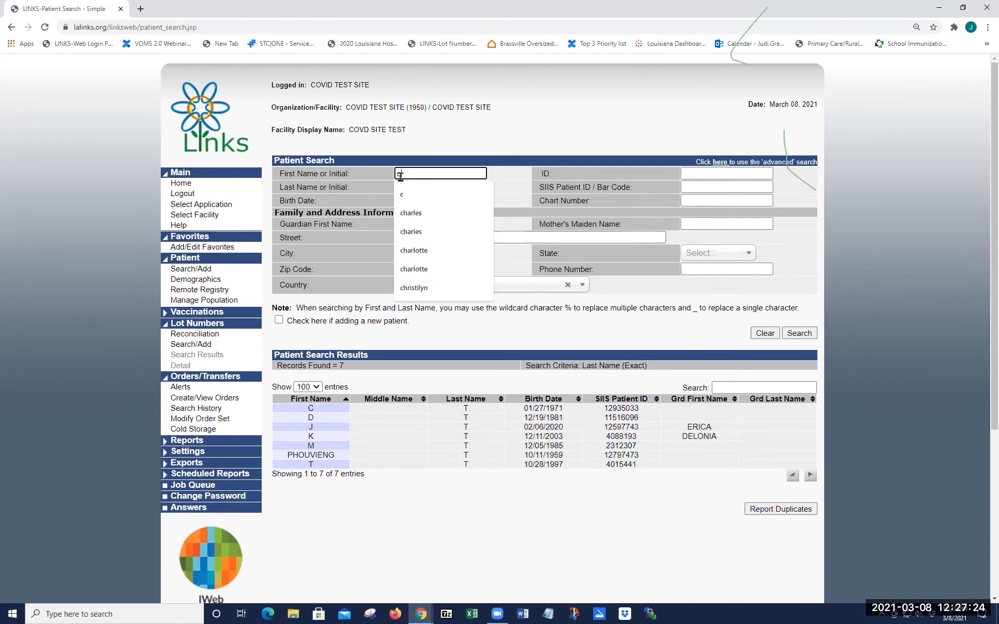
# Step: Search patients by first and last name, then open one of the 14 matching records
pyautogui.press('Tab')
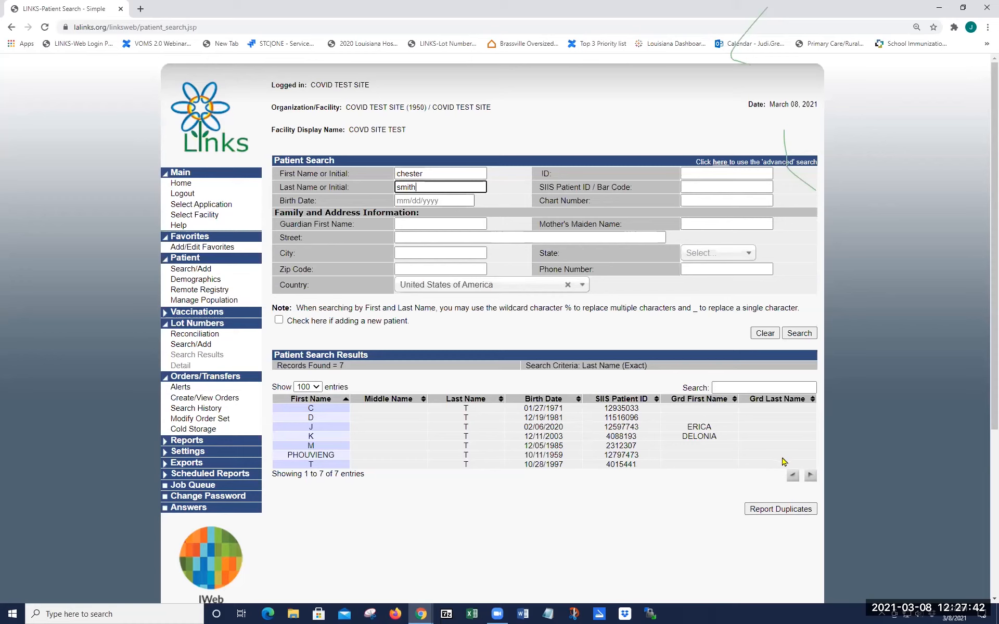
pyautogui.click(799, 333)
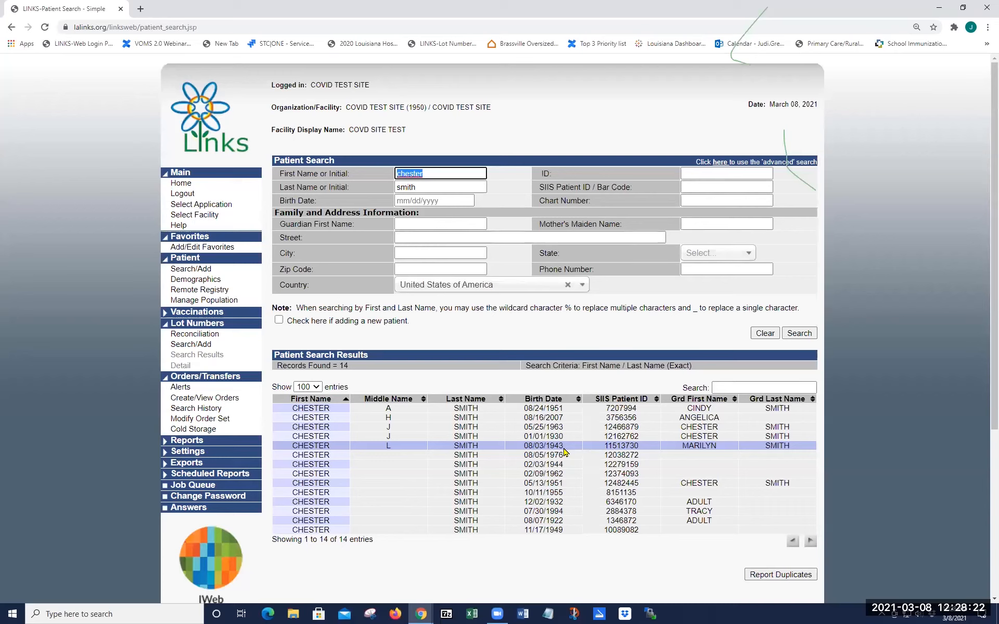
pyautogui.click(331, 446)
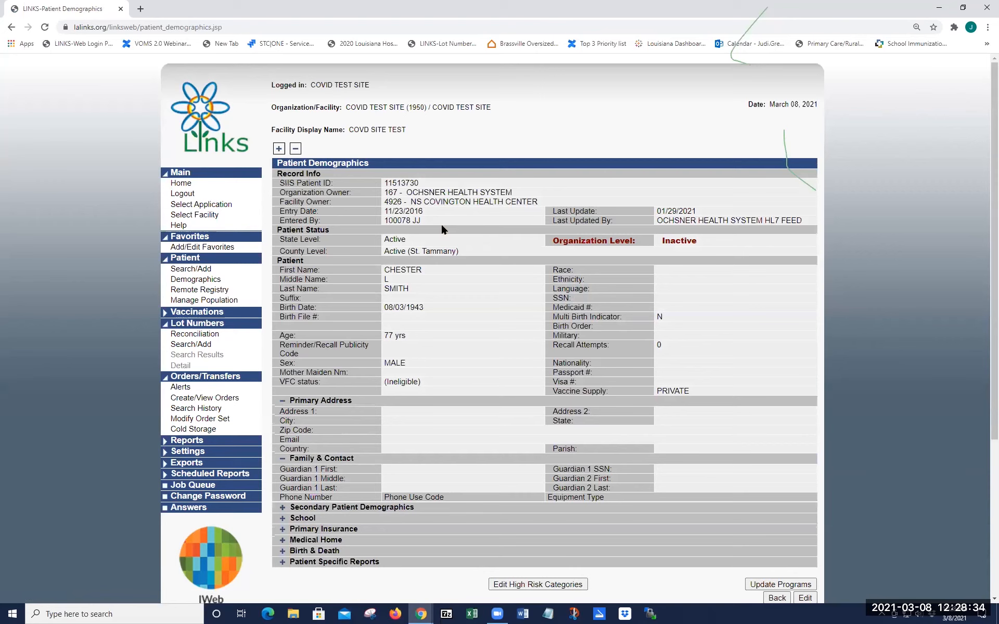
# Step: Highlight the facility owner NS COVINGTON HEALTH CENTER, then return to the LINKS home page
pyautogui.moveTo(409, 204); pyautogui.dragTo(554, 208)
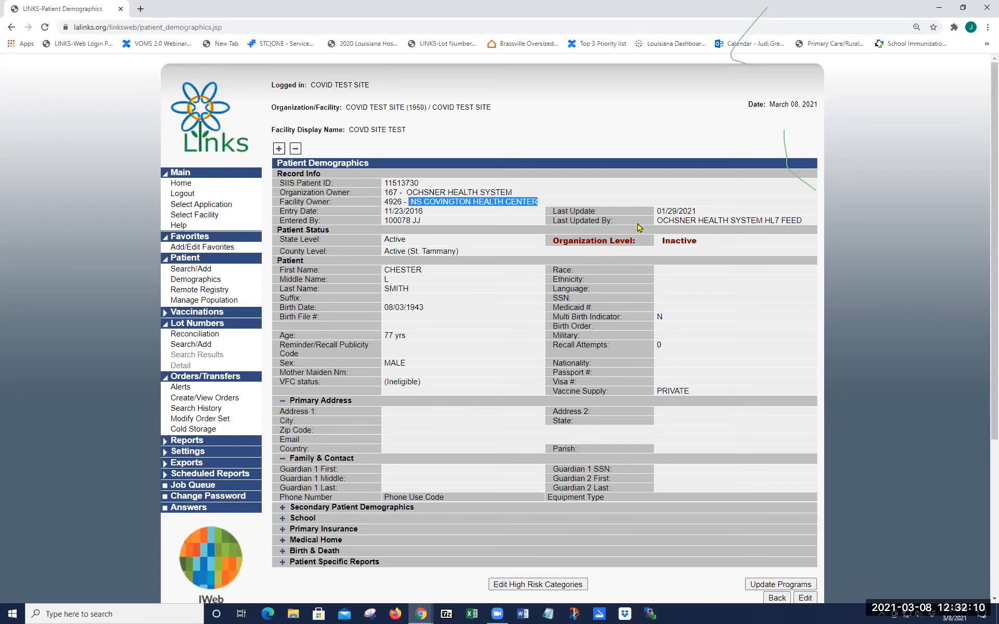
pyautogui.click(186, 184)
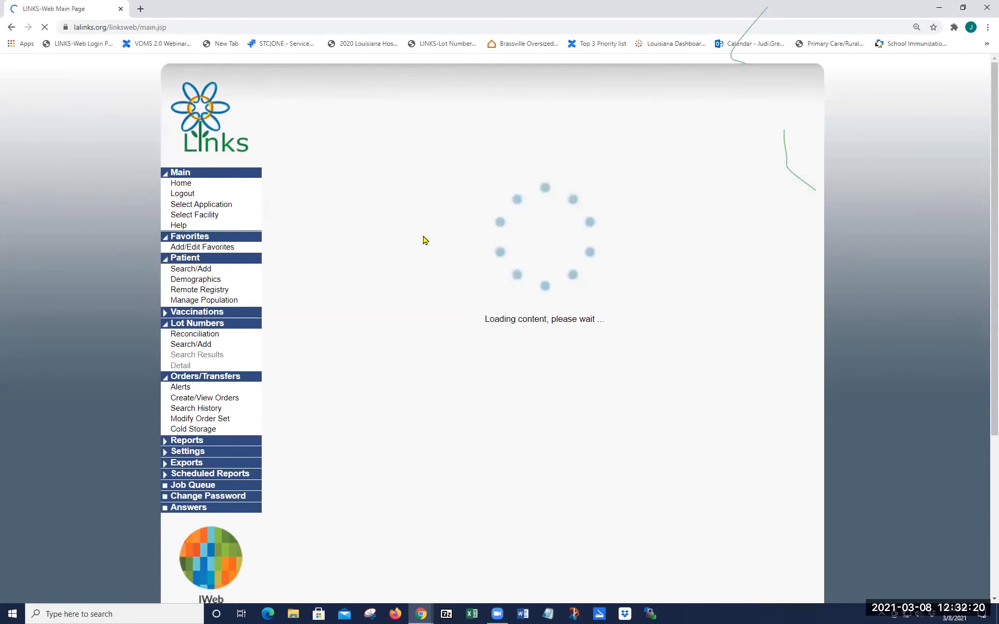
# Step: Scroll down the LINKS home page past the COVID-19 vaccine updates to the Wednesday maintenance notice
pyautogui.scroll(-1, 285, 464)
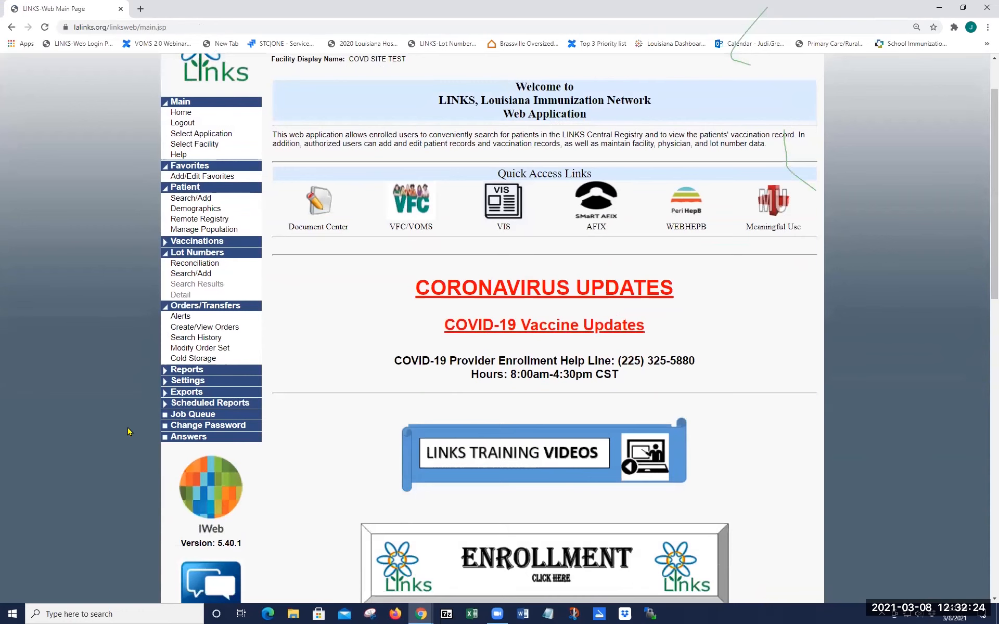
pyautogui.scroll(-3, 242, 425)
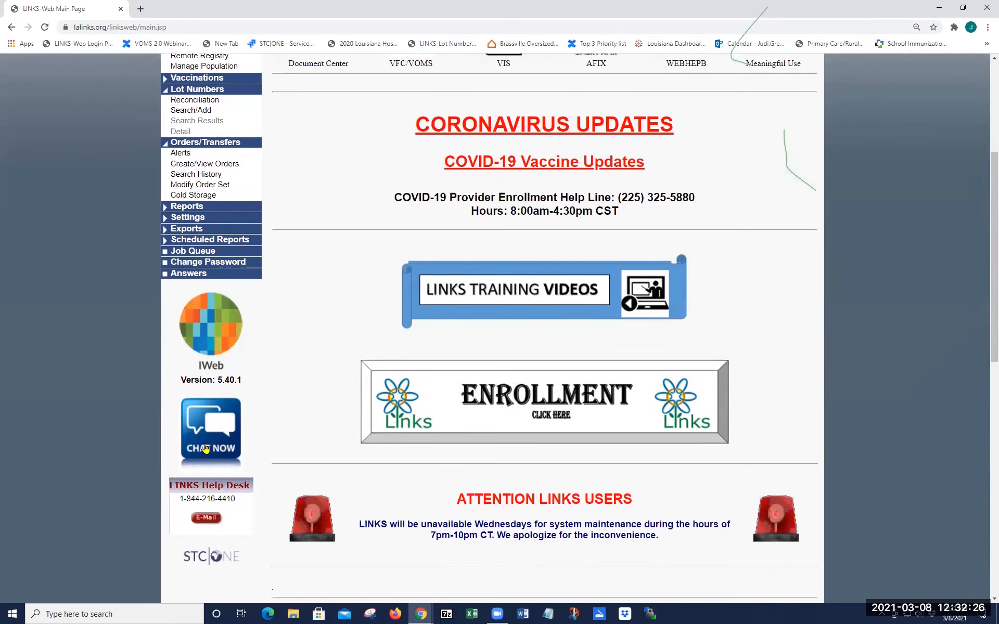
pyautogui.scroll(-1, 148, 348)
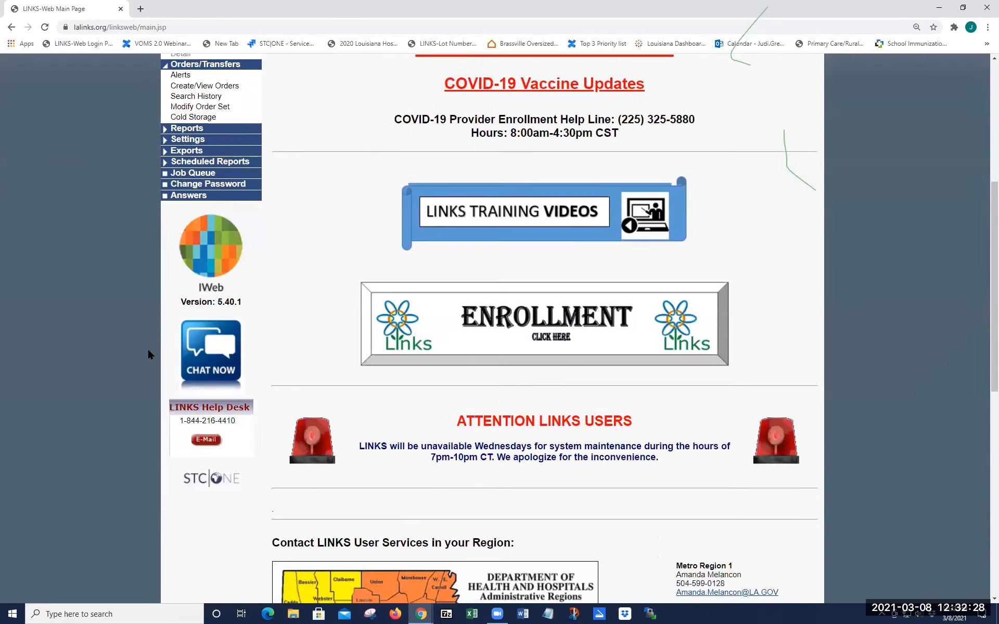